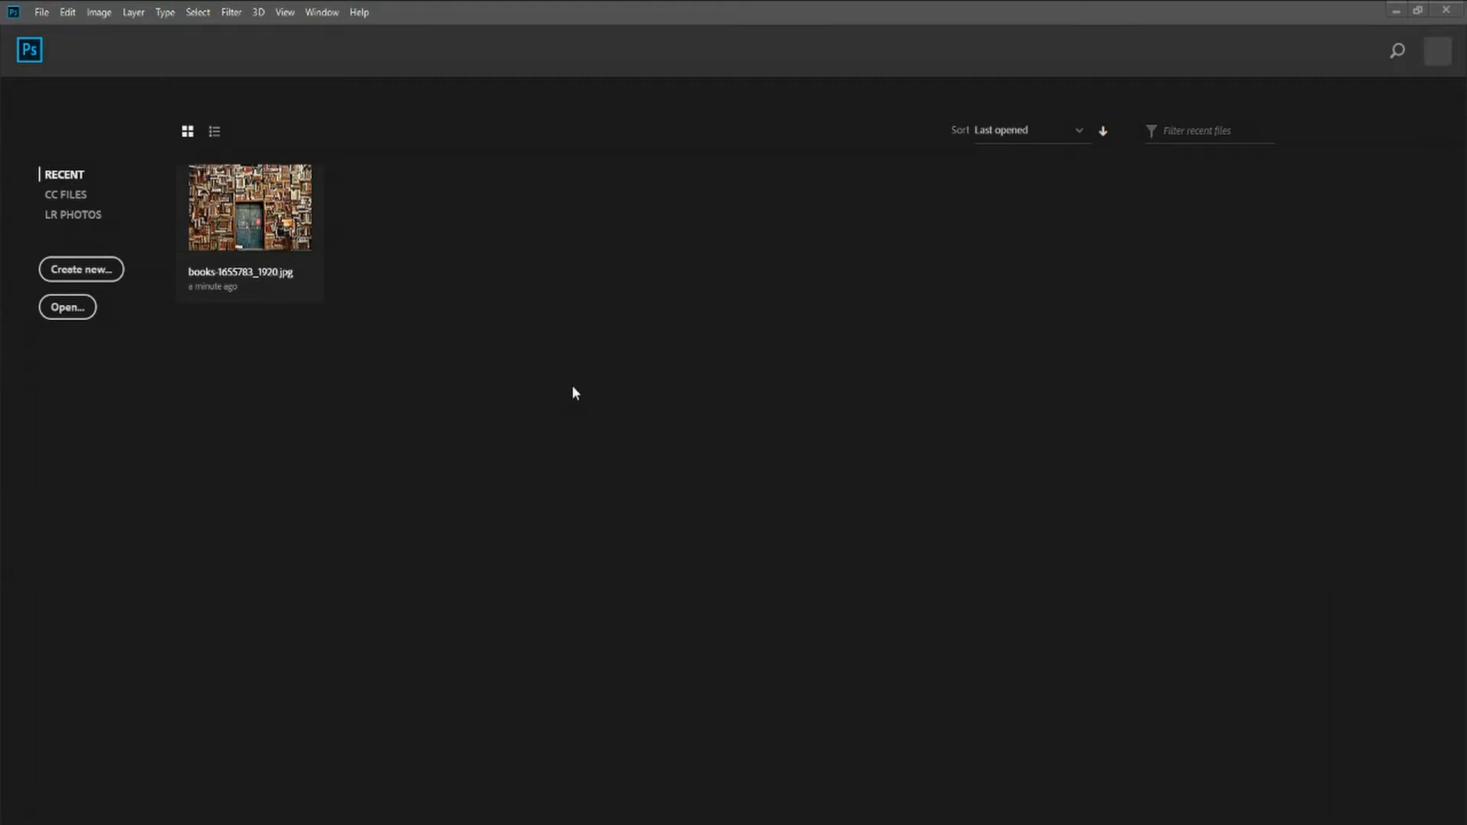
{"action": "left_click", "coordinate": [217, 136]}
{"action": "left_click", "coordinate": [187, 133]}
{"action": "left_click", "coordinate": [39, 13]}
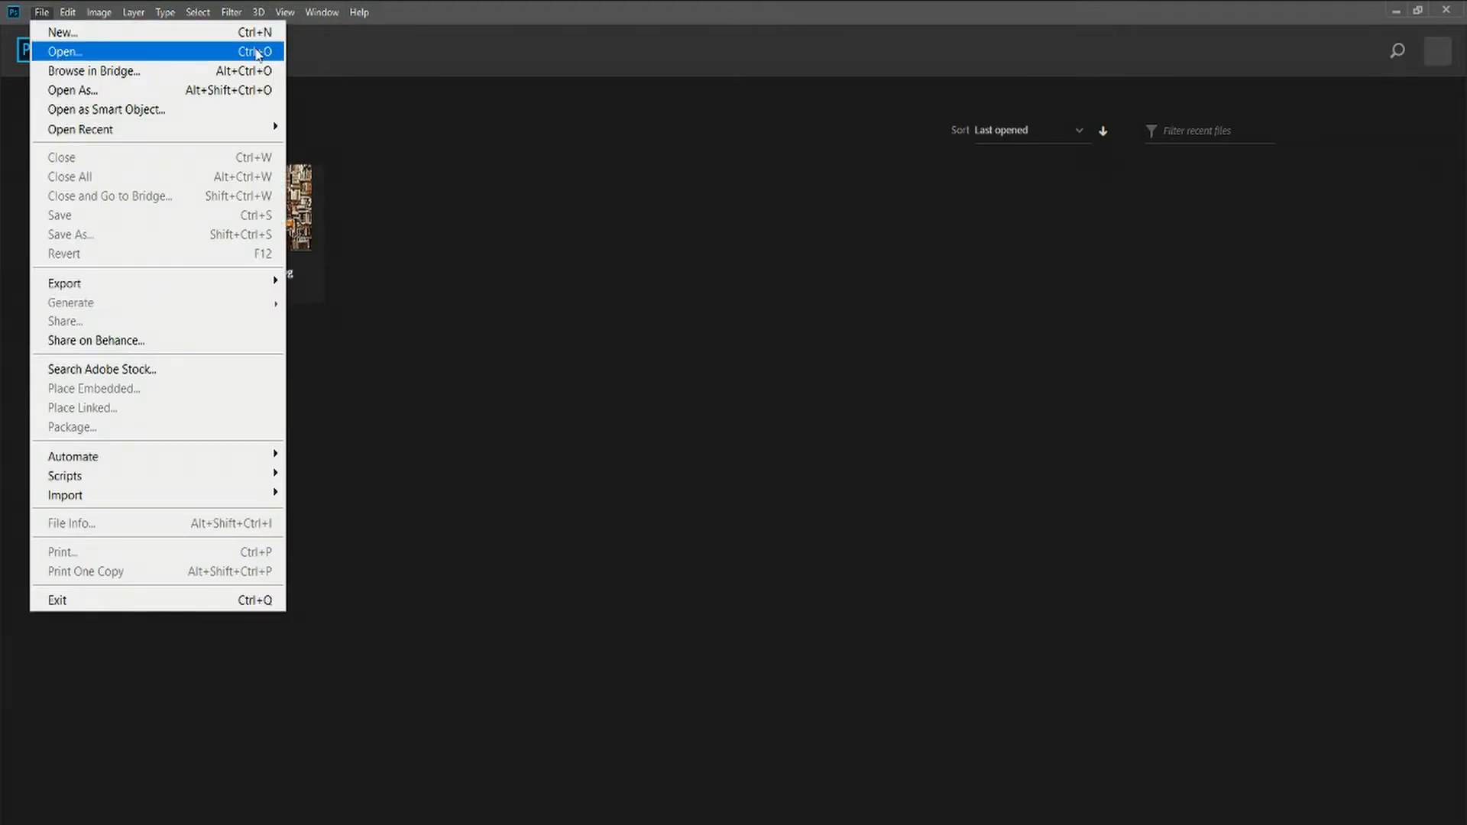
{"action": "left_click", "coordinate": [547, 198]}
Open the image gloomy-2863385_1920.jpg from the Pictures folder
{"action": "left_click", "coordinate": [67, 308]}
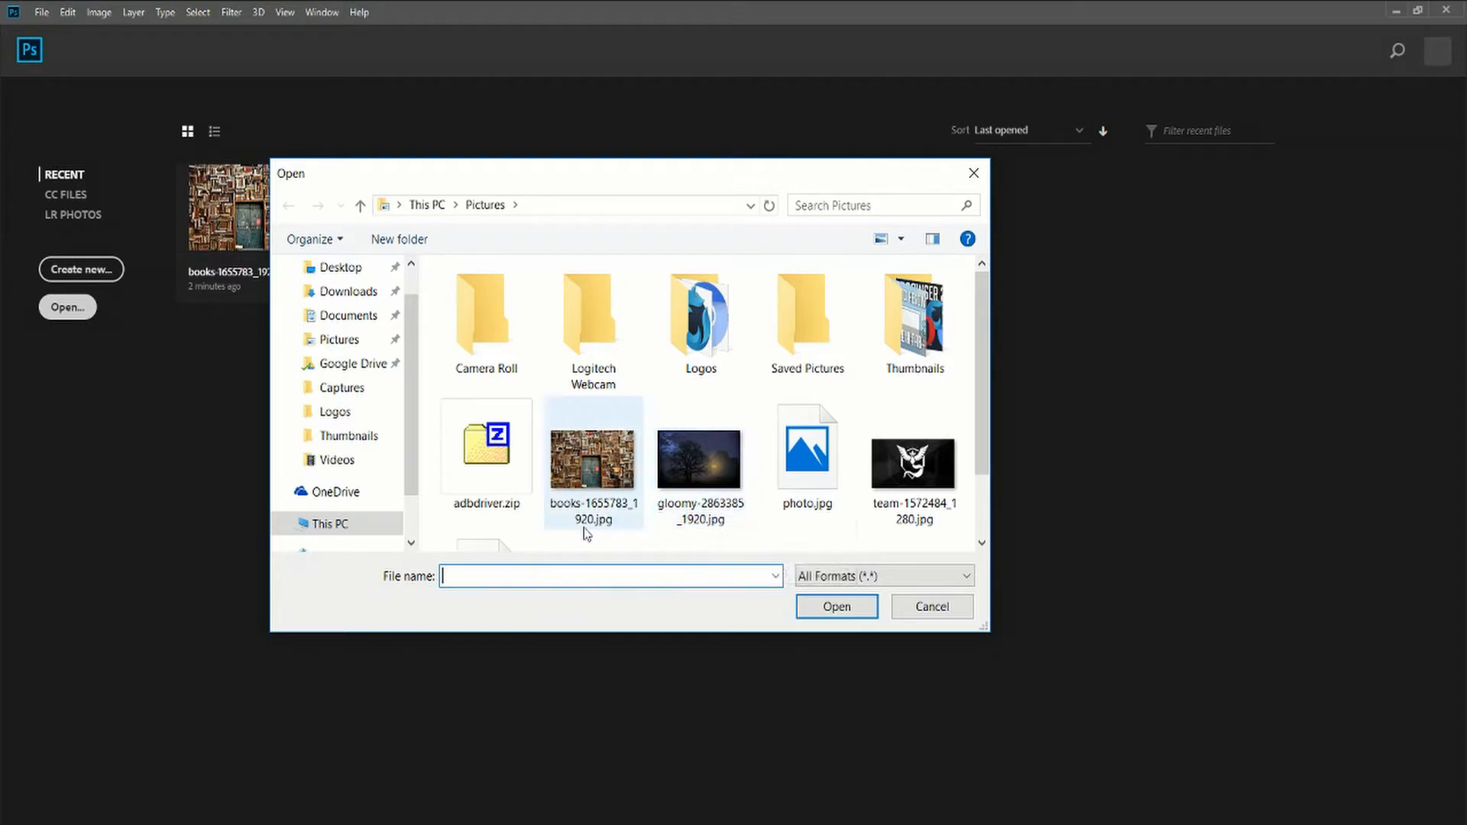
{"action": "scroll", "coordinate": [587, 529], "scroll_direction": "down", "scroll_amount": 1}
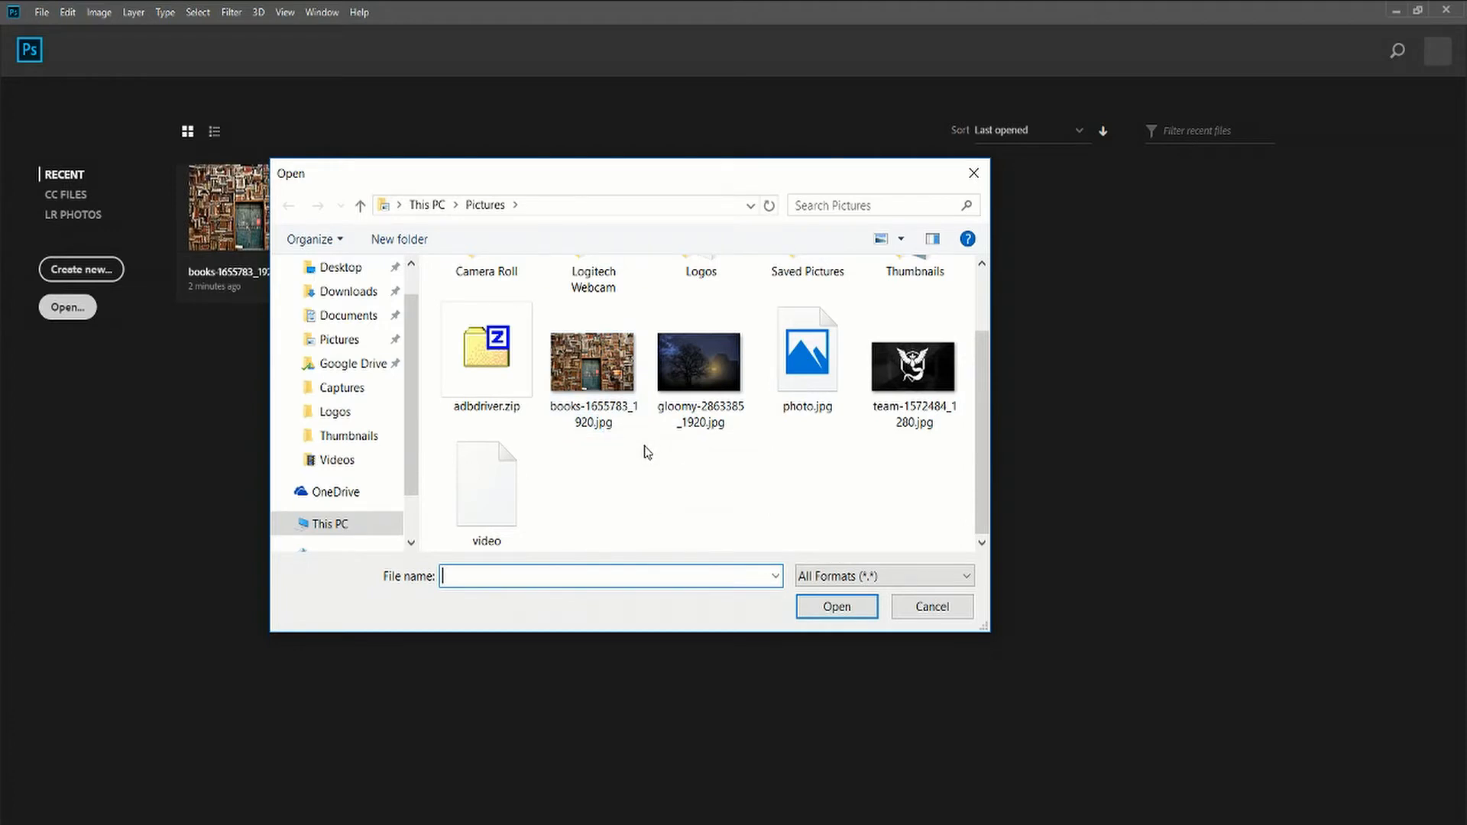
{"action": "left_click", "coordinate": [625, 419]}
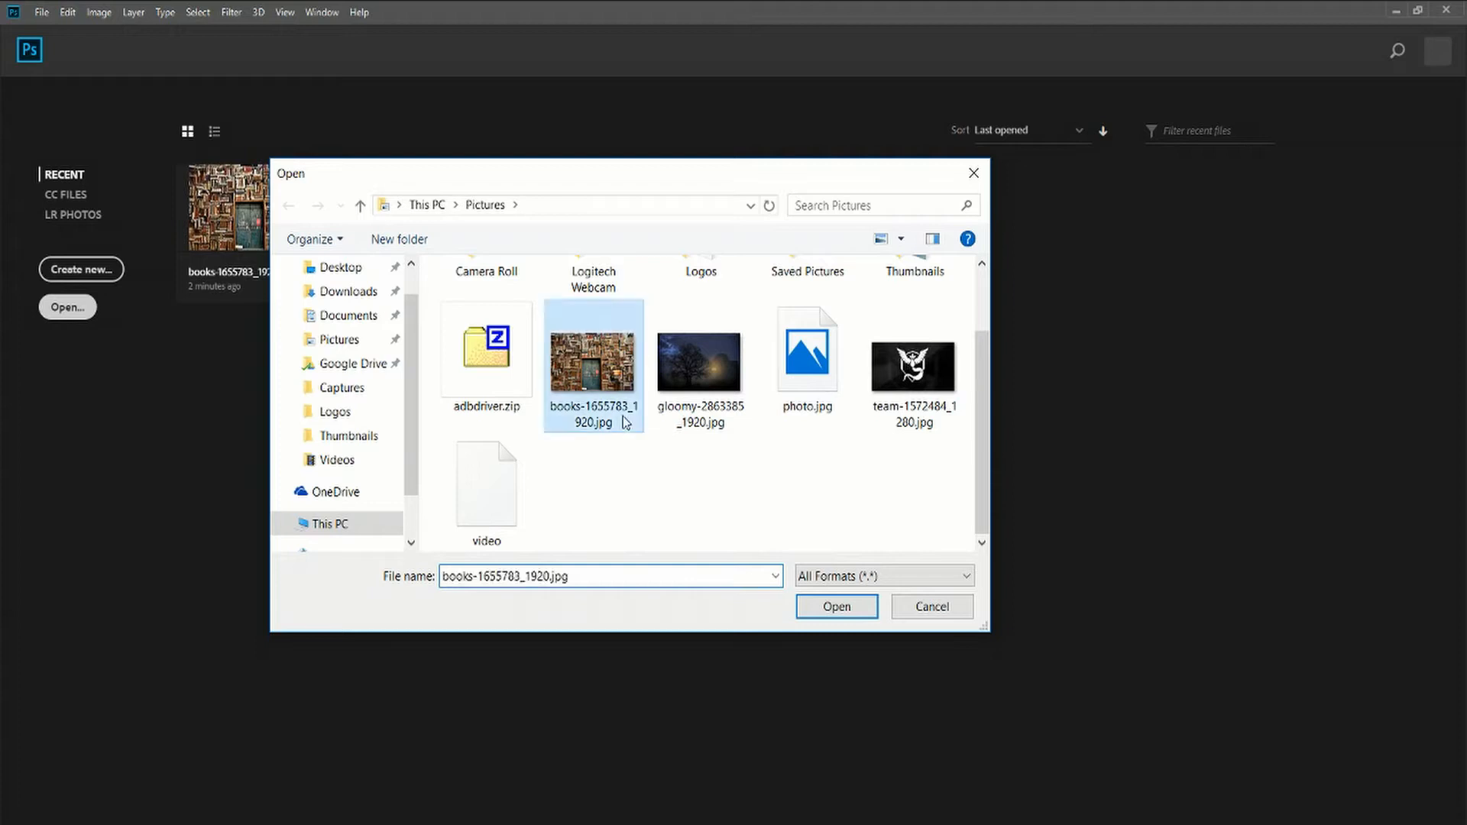
{"action": "left_click", "coordinate": [726, 422]}
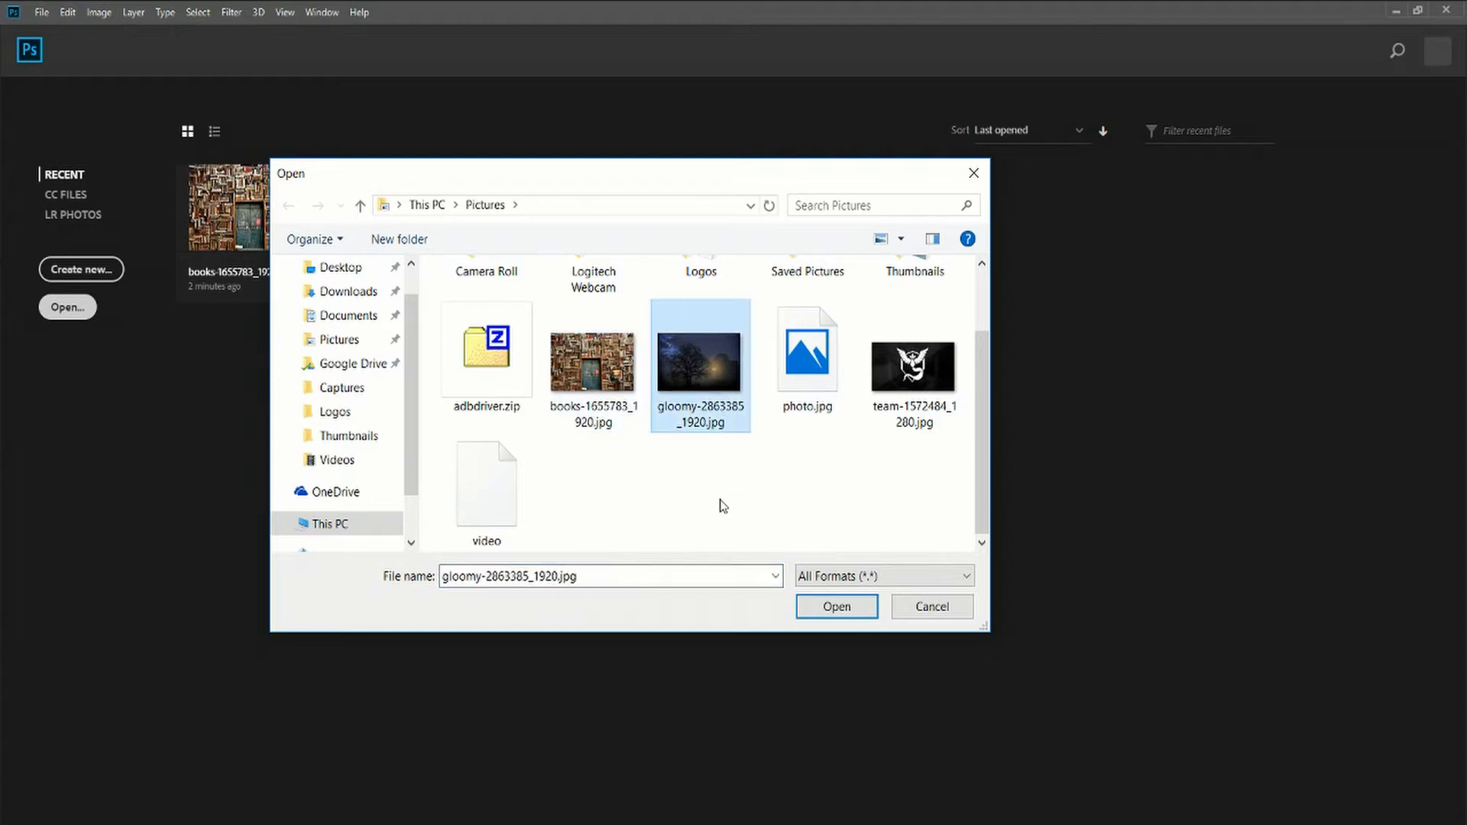
{"action": "left_click", "coordinate": [810, 614]}
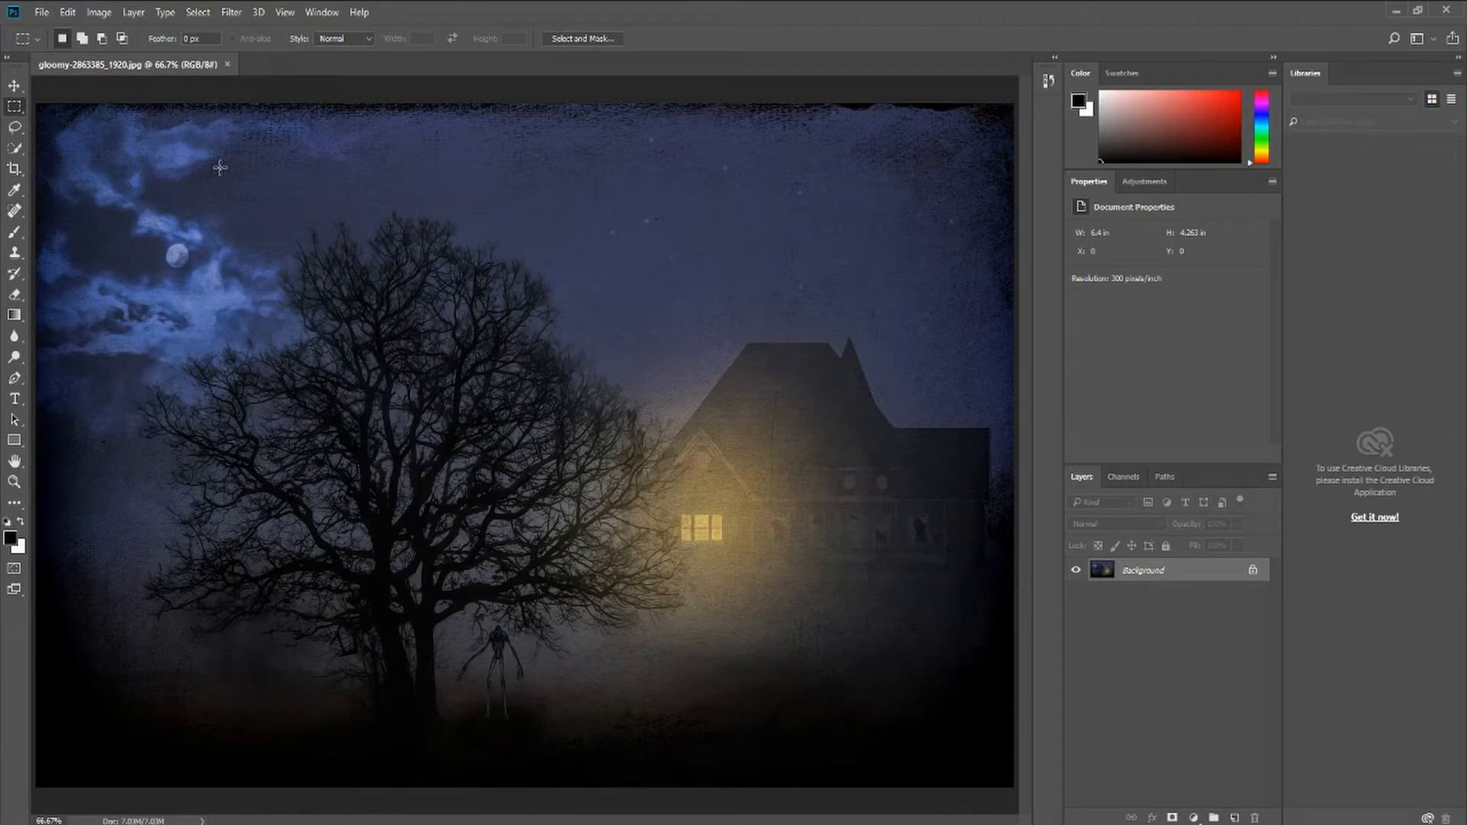
Save the image in Photoshop format as gloomy-2863385_1920.psd in Pictures, replacing the existing file
{"action": "left_click", "coordinate": [47, 10]}
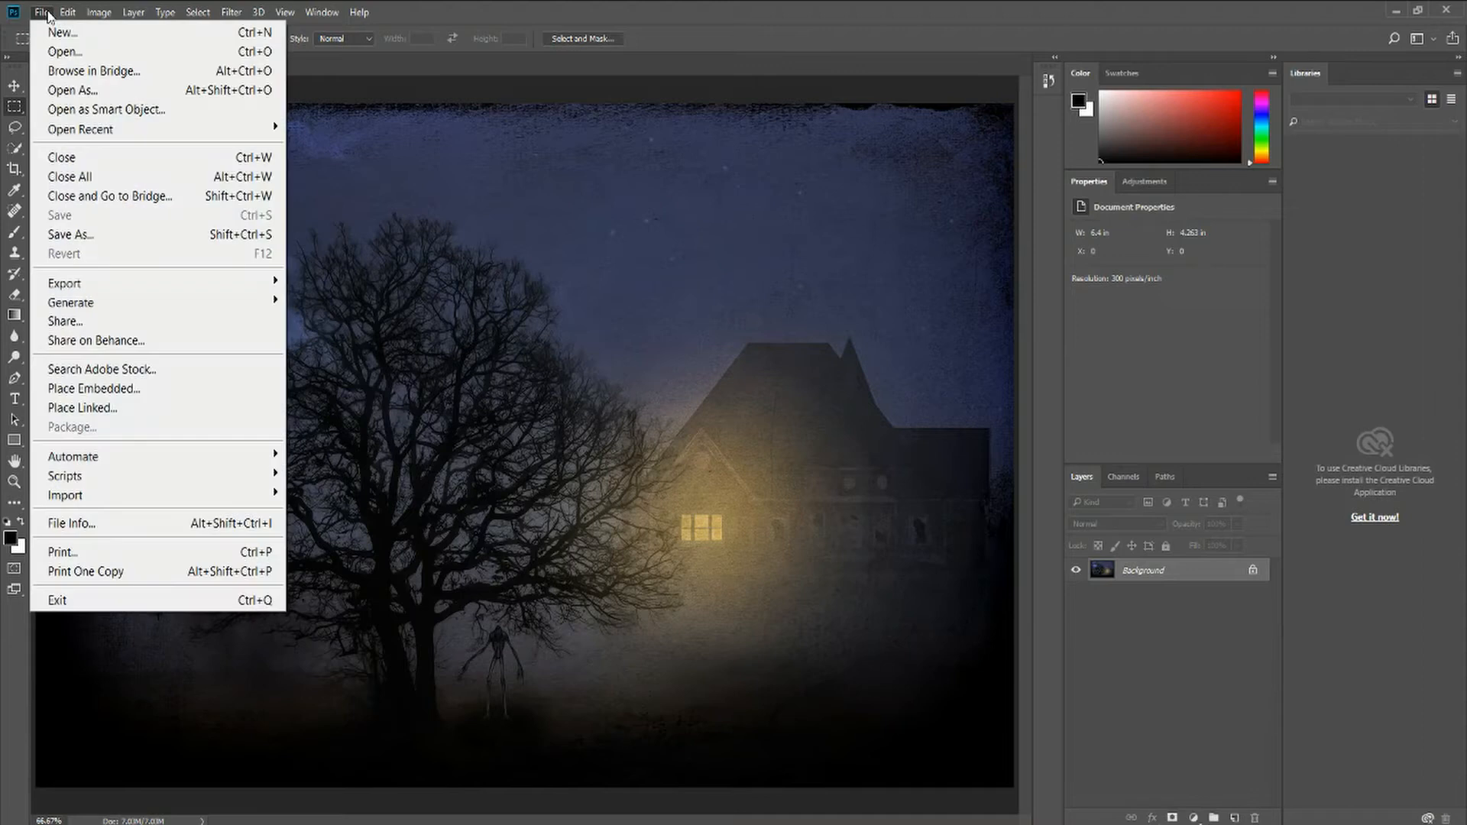
{"action": "left_click", "coordinate": [60, 234]}
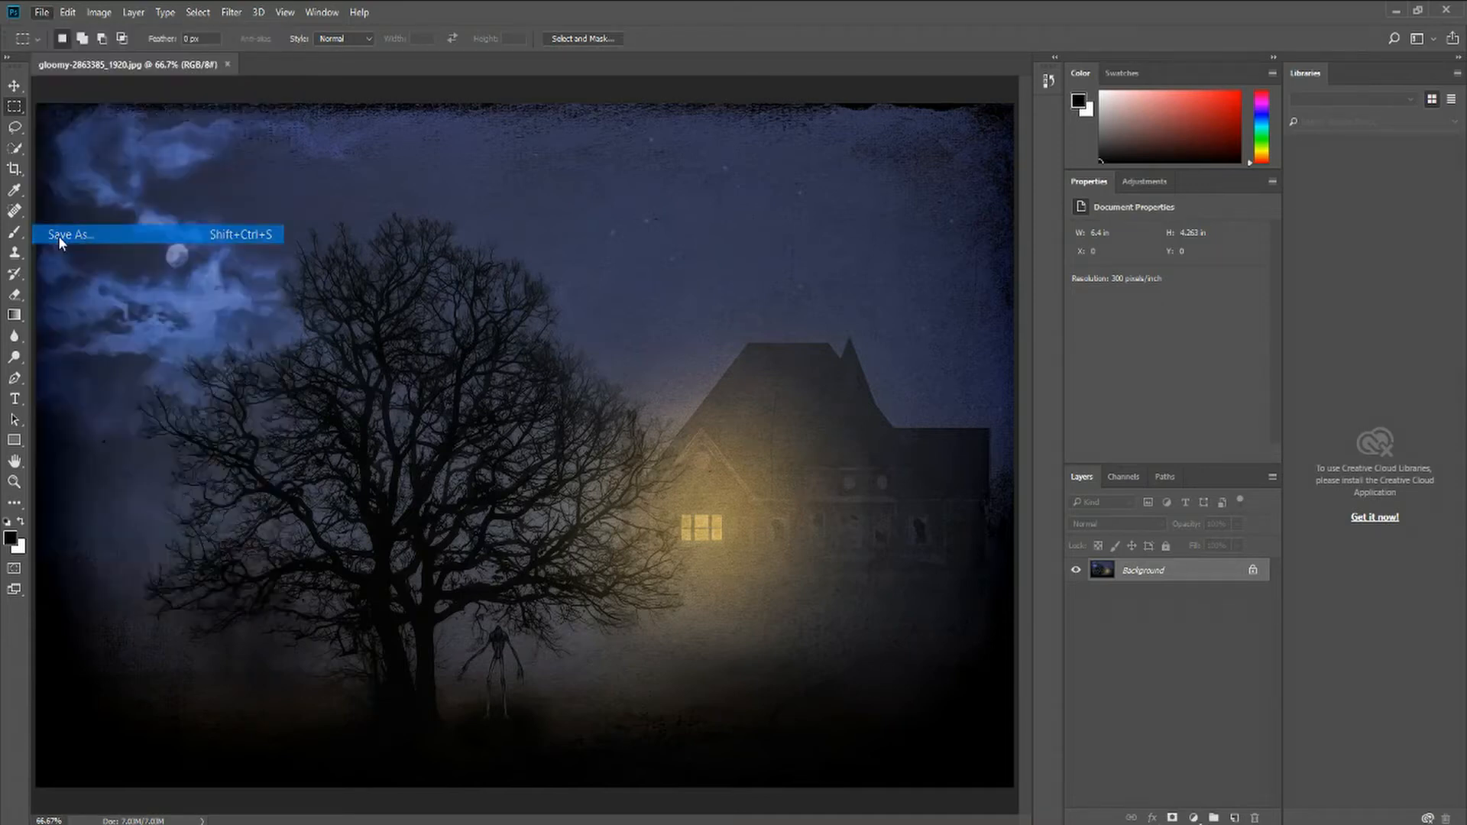
{"action": "left_click_drag", "start_coordinate": [442, 31], "coordinate": [555, 76]}
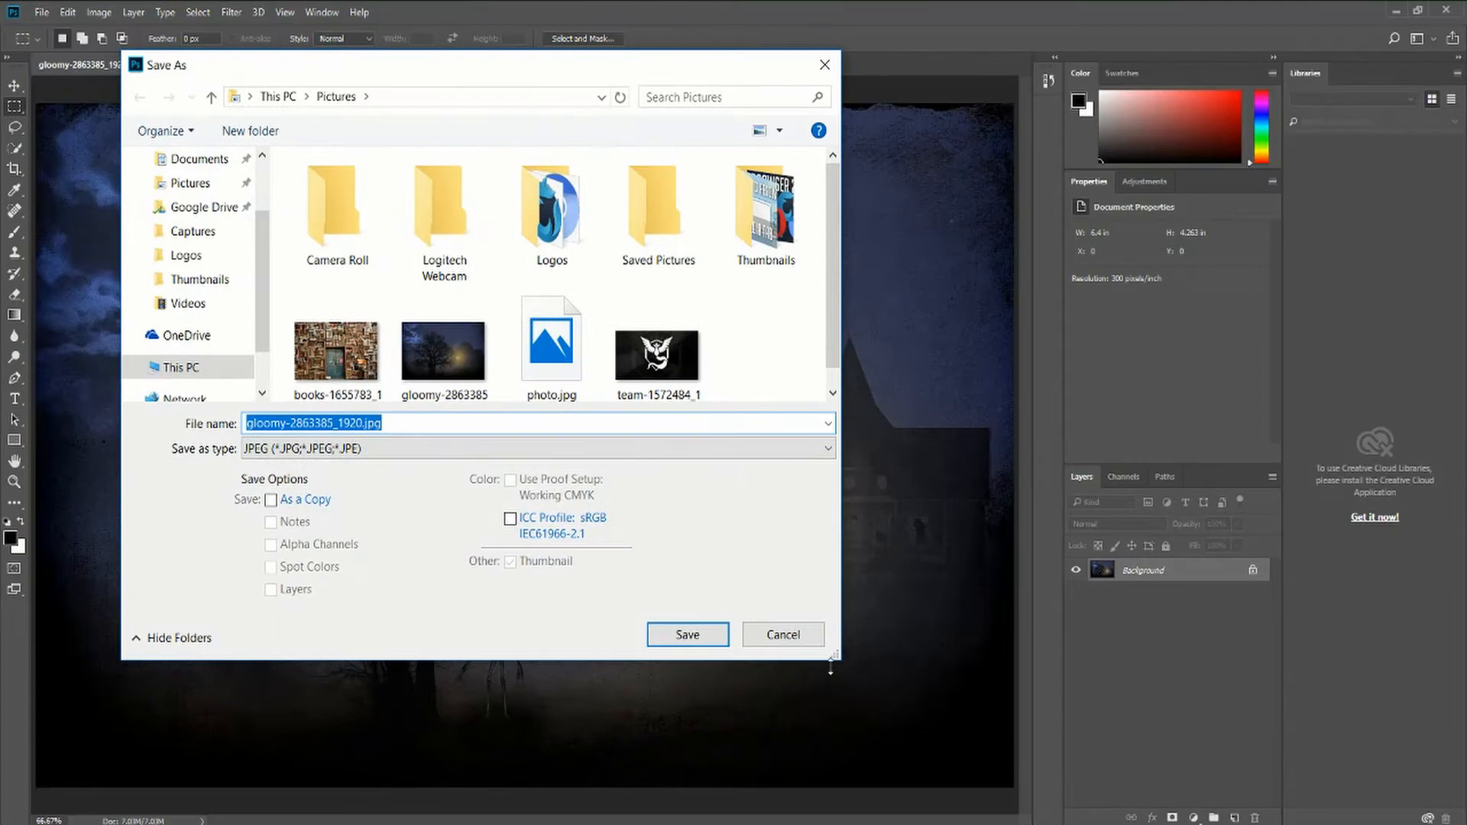
{"action": "left_click_drag", "start_coordinate": [830, 667], "coordinate": [893, 721]}
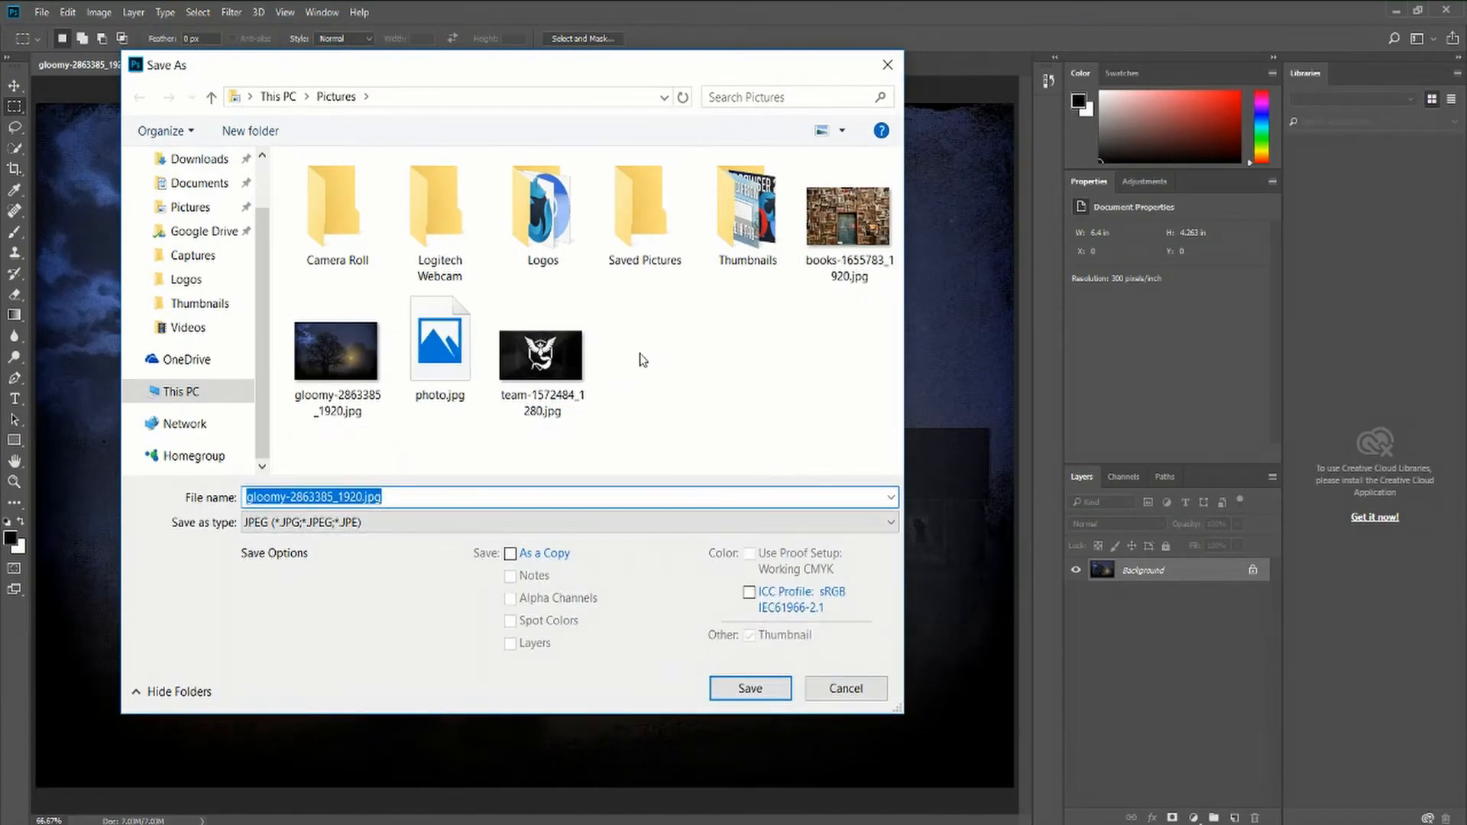
{"action": "left_click", "coordinate": [433, 522]}
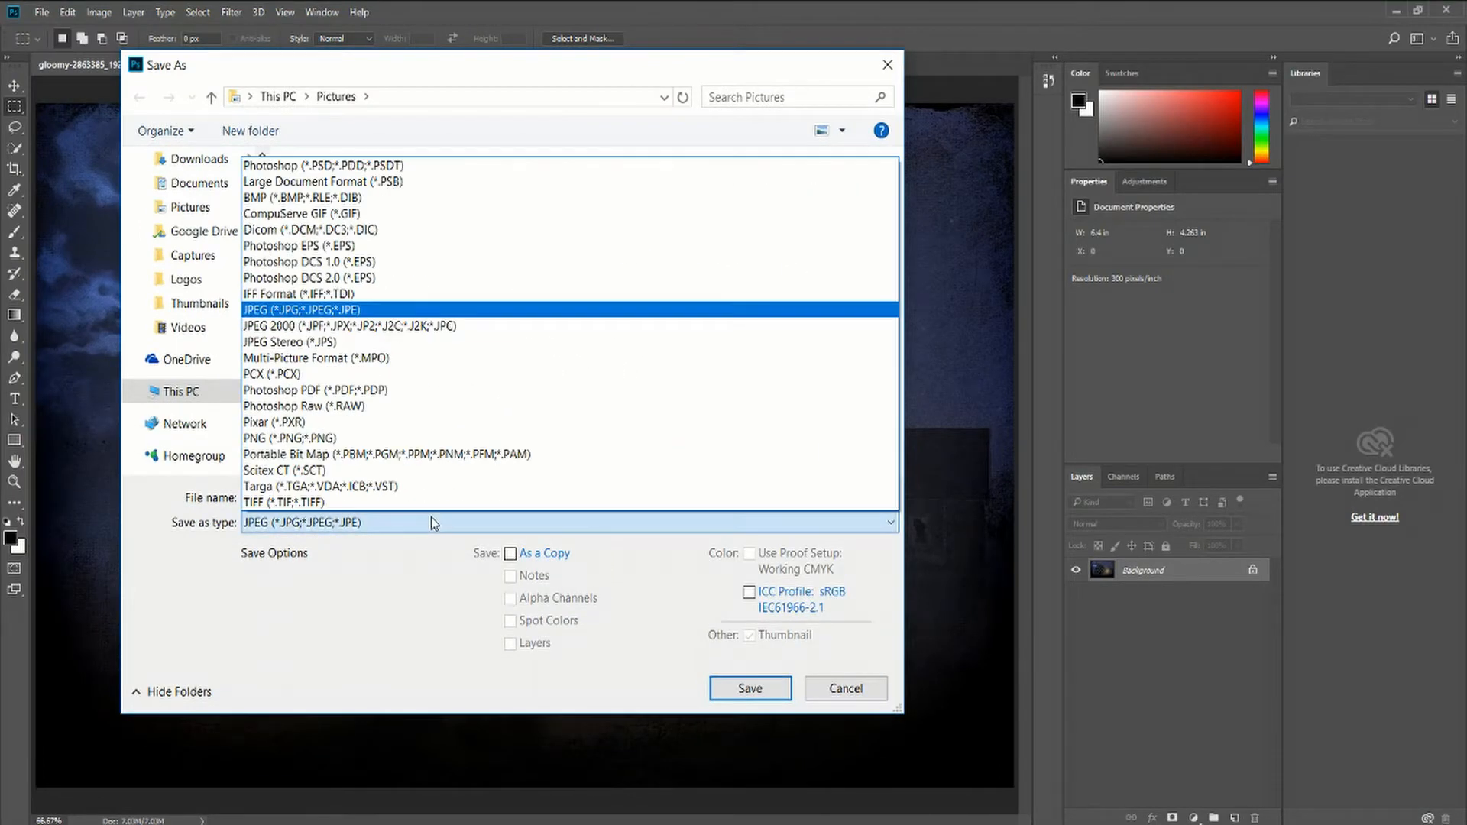
{"action": "left_click", "coordinate": [479, 166]}
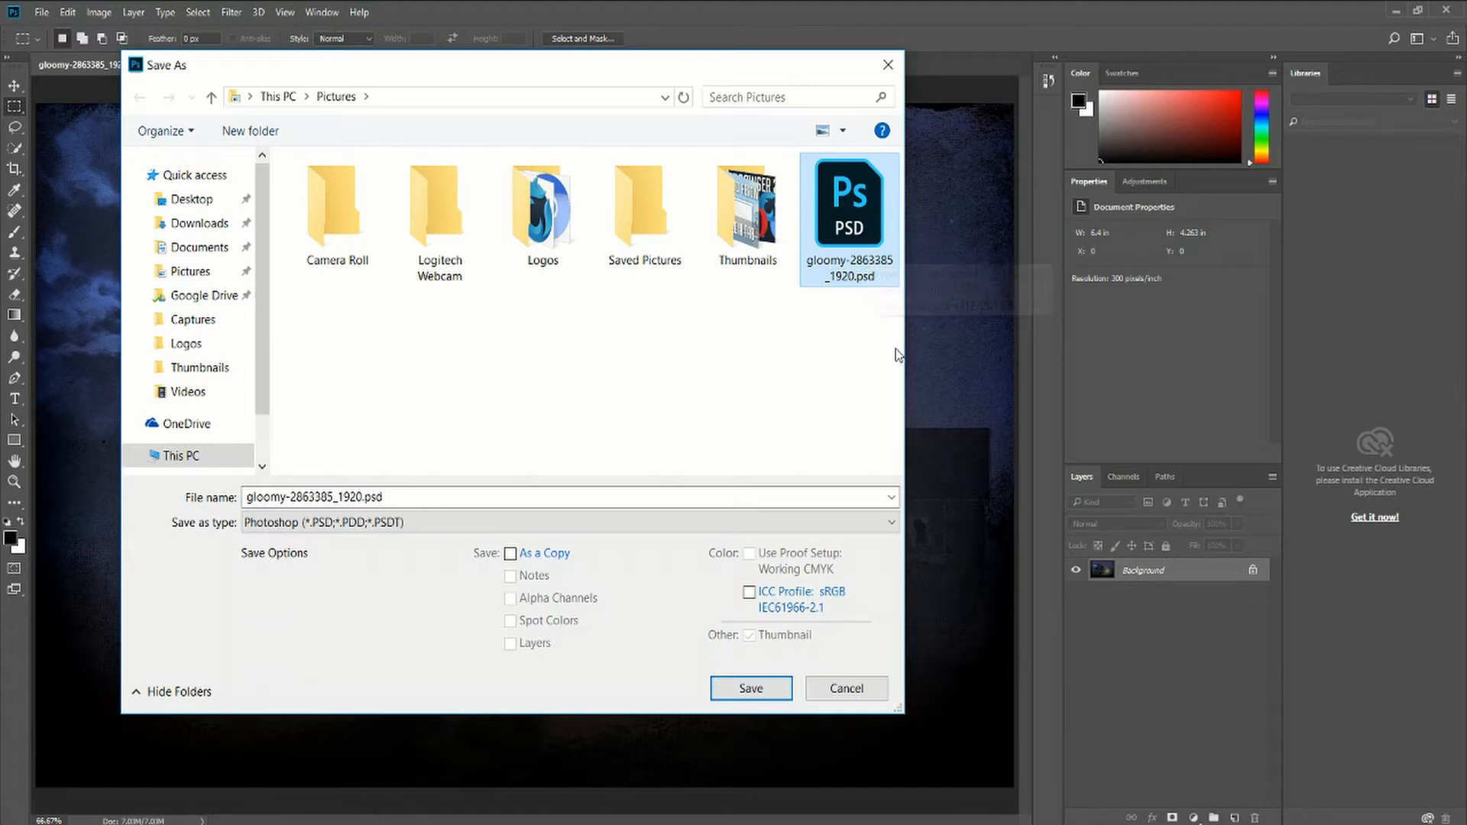
{"action": "left_click", "coordinate": [768, 689]}
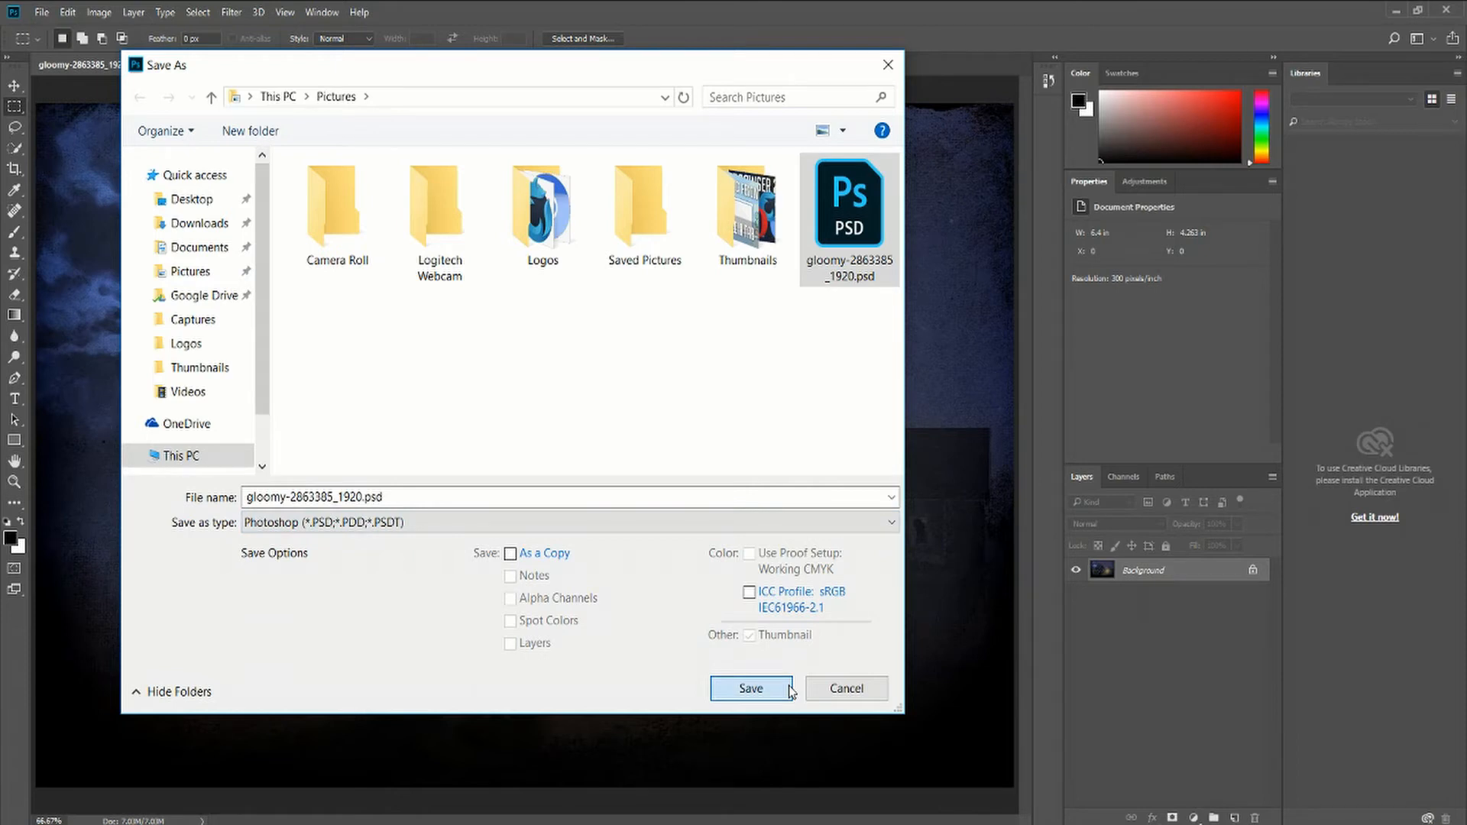
{"action": "left_click", "coordinate": [752, 688]}
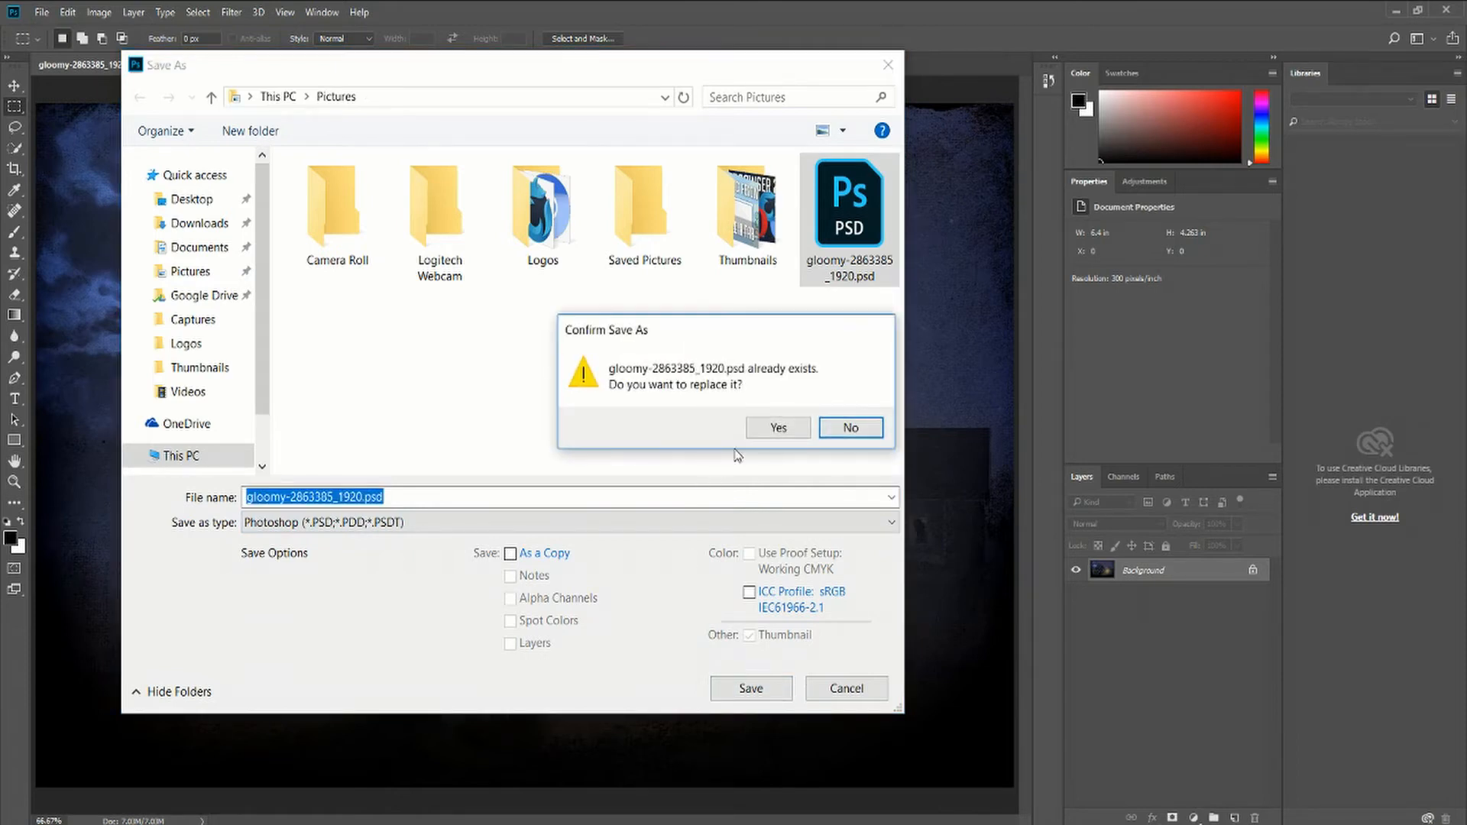
{"action": "left_click", "coordinate": [778, 427]}
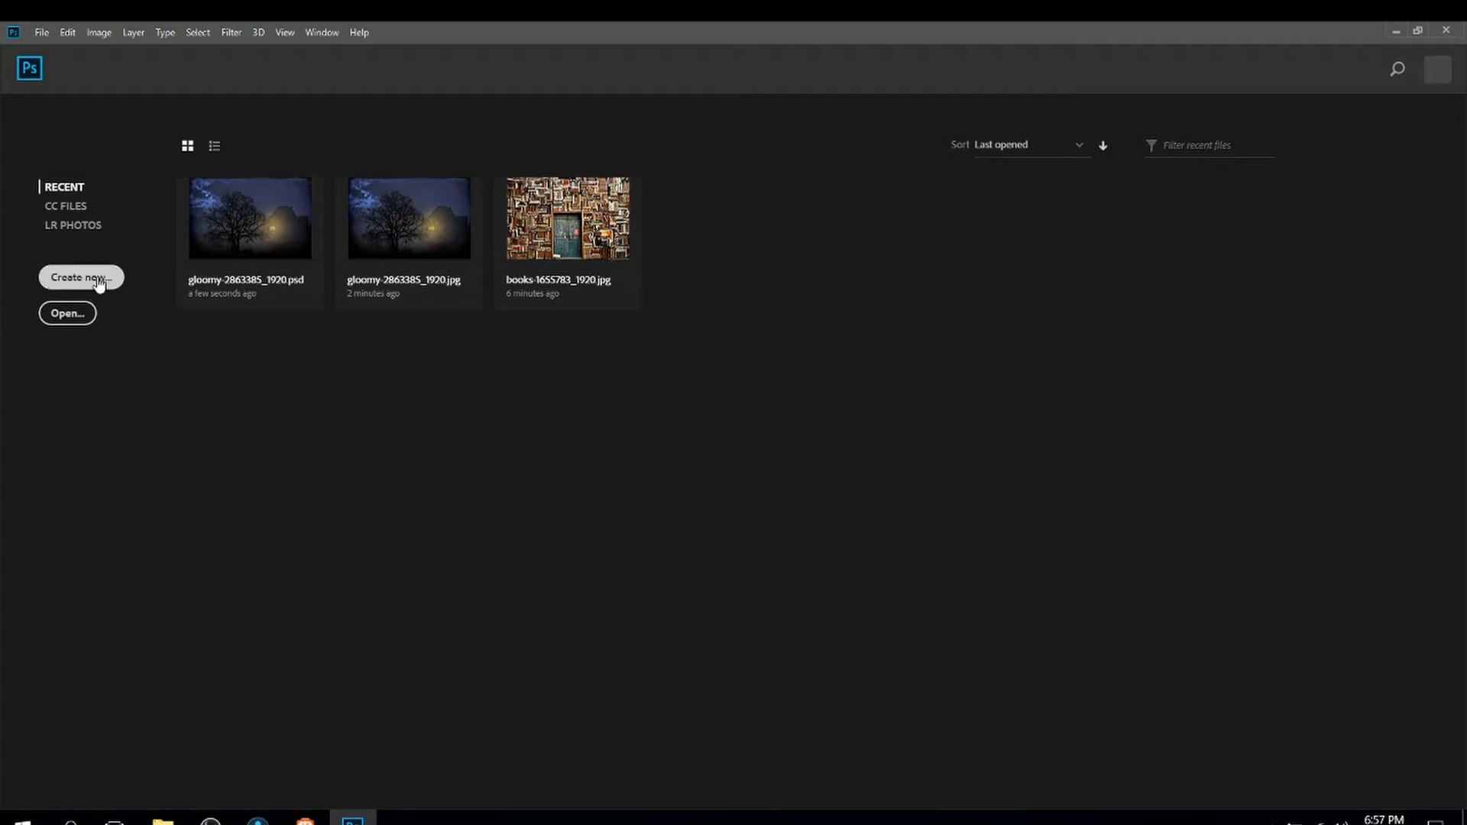
Reopen gloomy-2863385_1920.jpg from the recent files list
{"action": "left_click", "coordinate": [383, 203]}
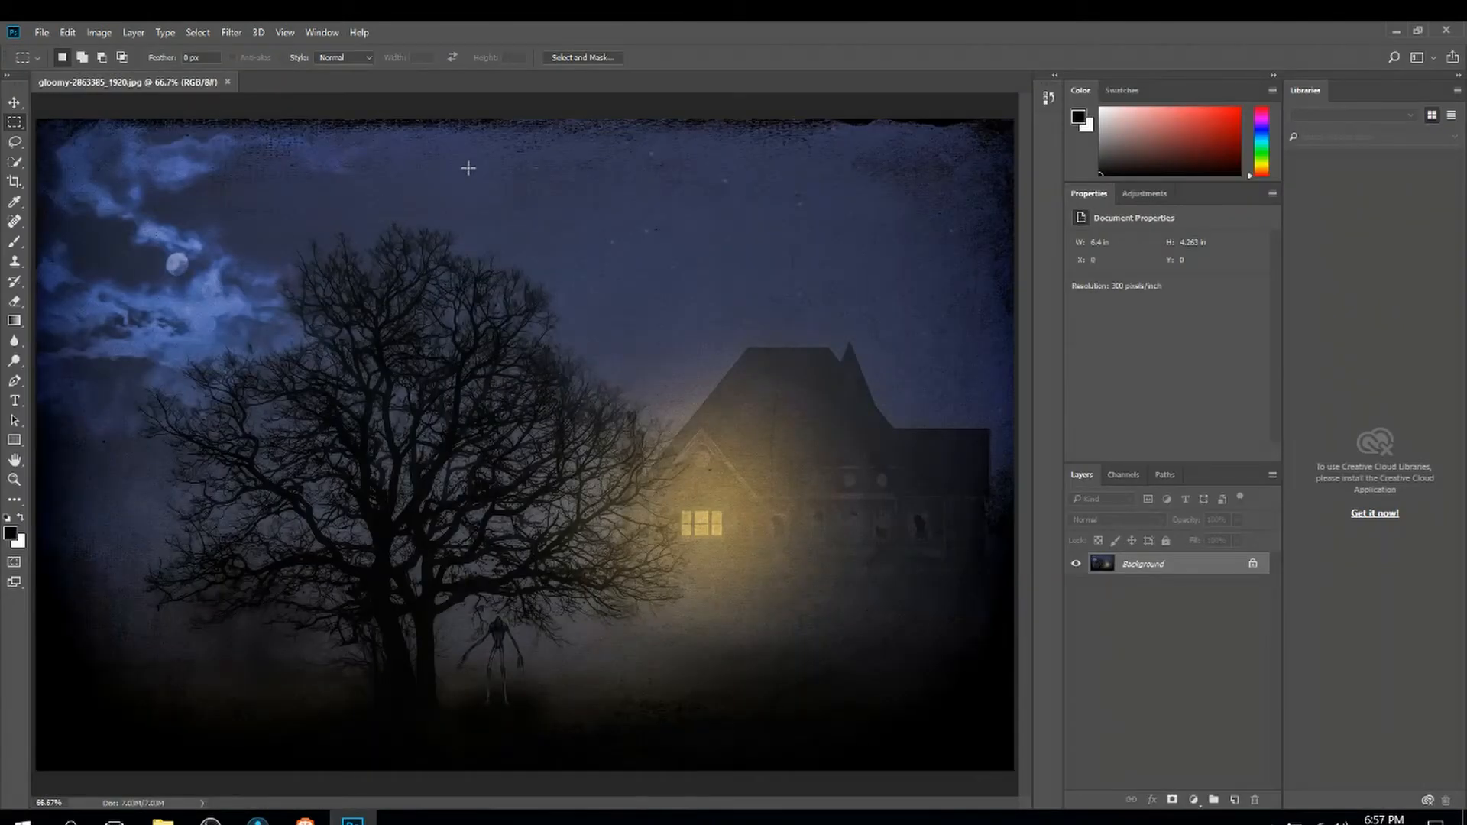
{"action": "left_click", "coordinate": [40, 34]}
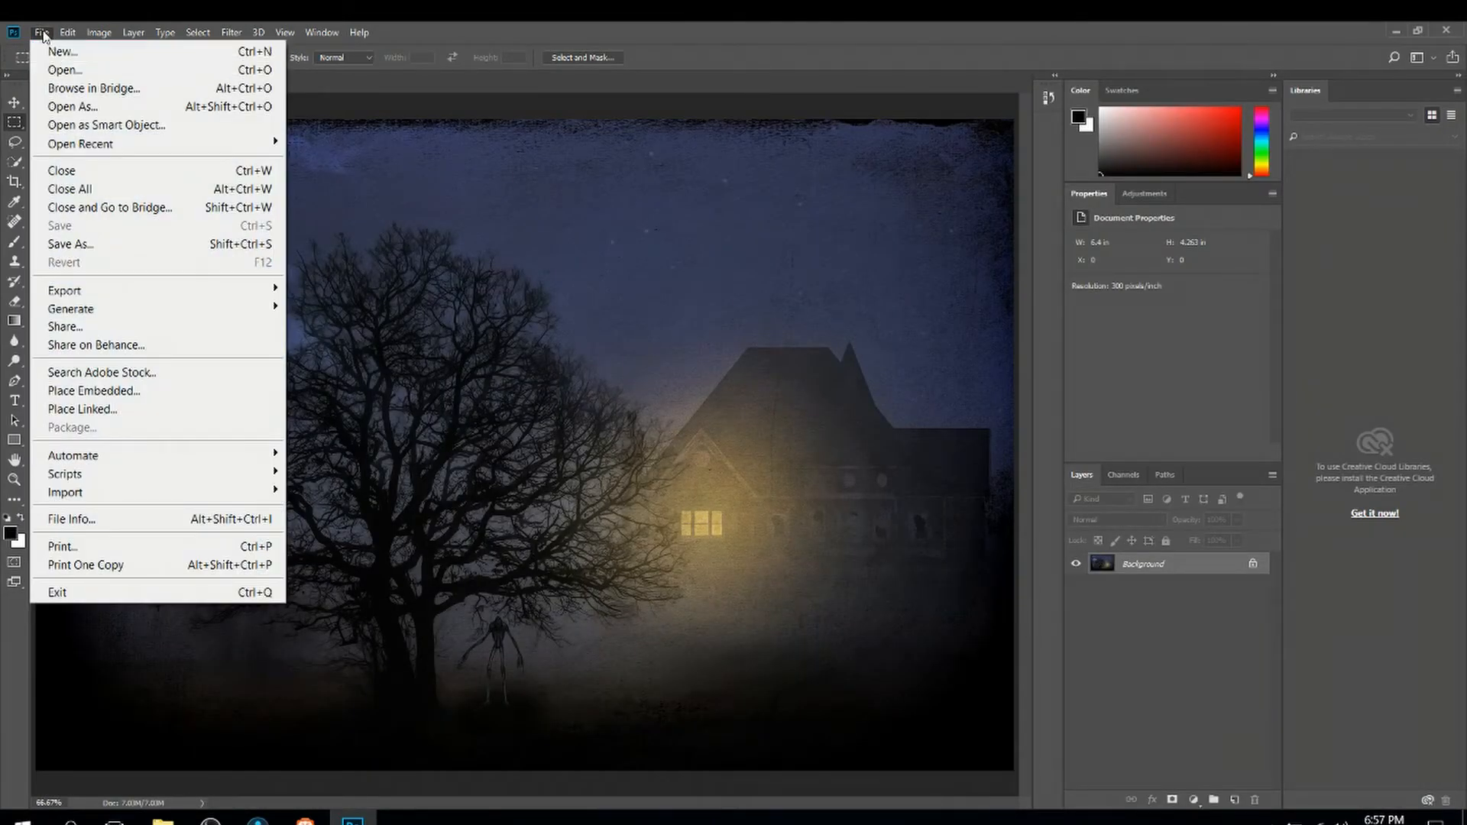
{"action": "left_click", "coordinate": [276, 53]}
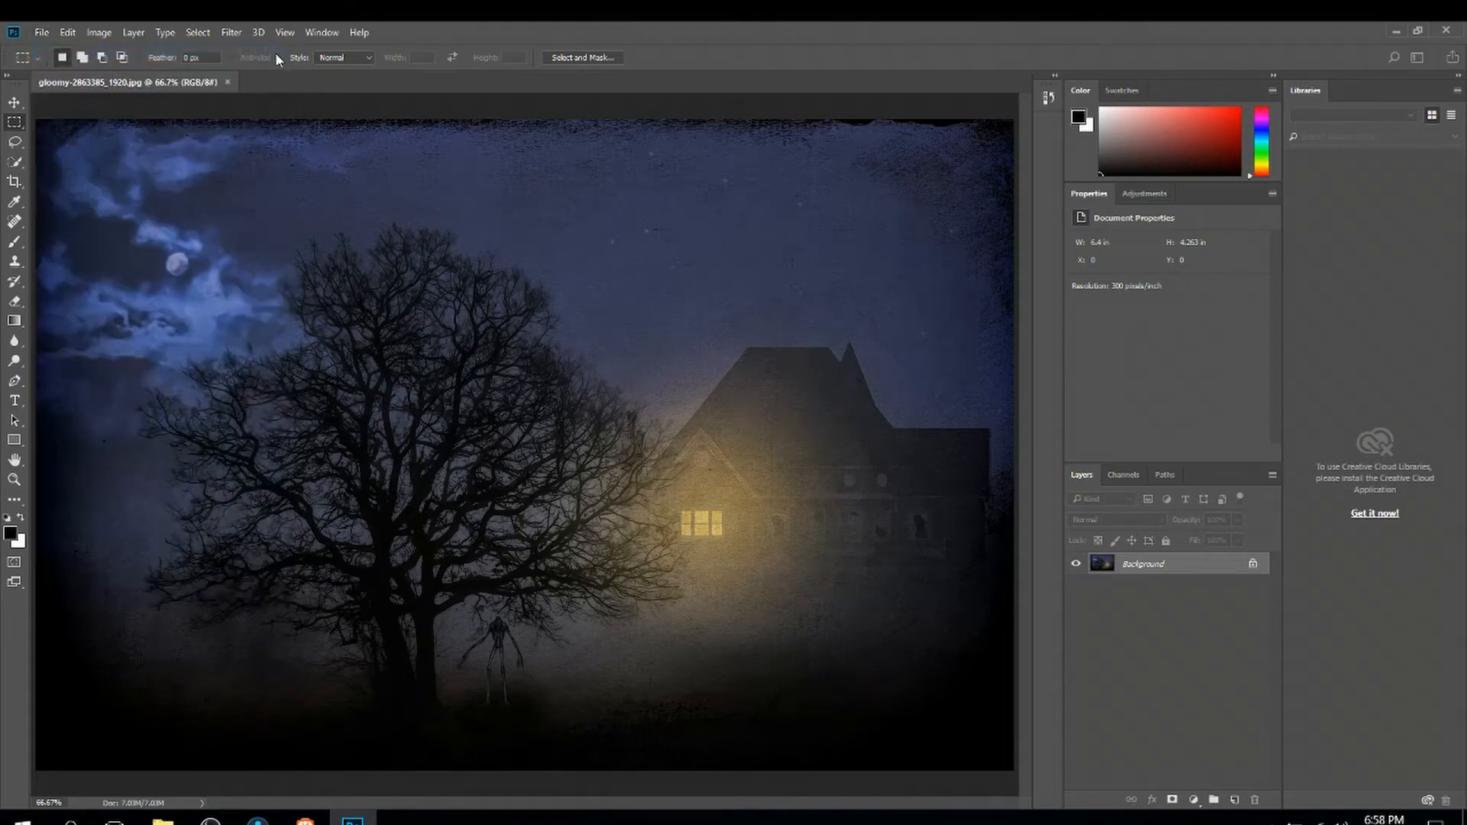
Start a new document and switch its width and height units to Pixels
{"action": "left_click_drag", "start_coordinate": [529, 211], "coordinate": [312, 174]}
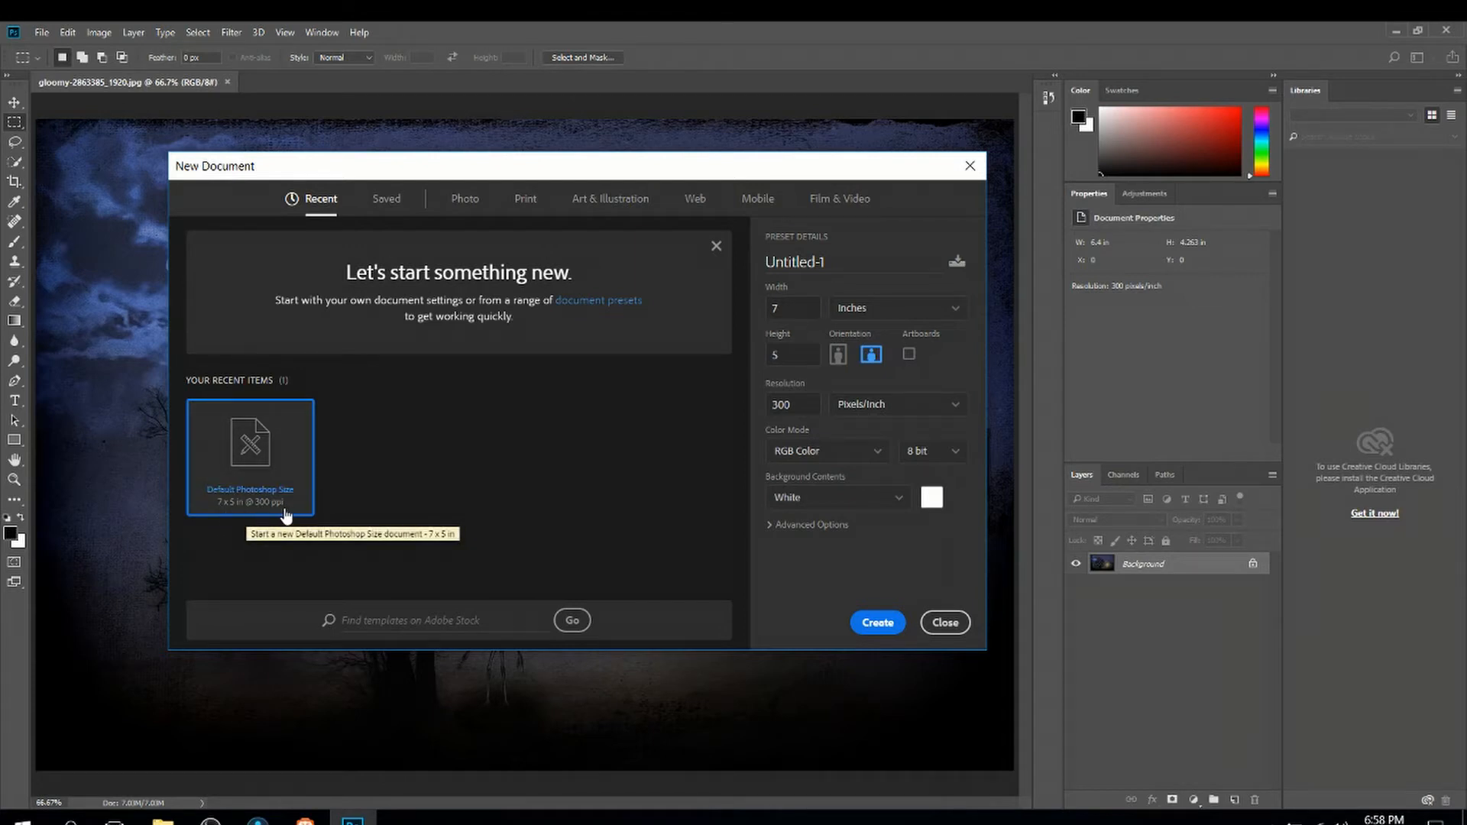
{"action": "left_click", "coordinate": [809, 409]}
{"action": "double_click", "coordinate": [809, 409]}
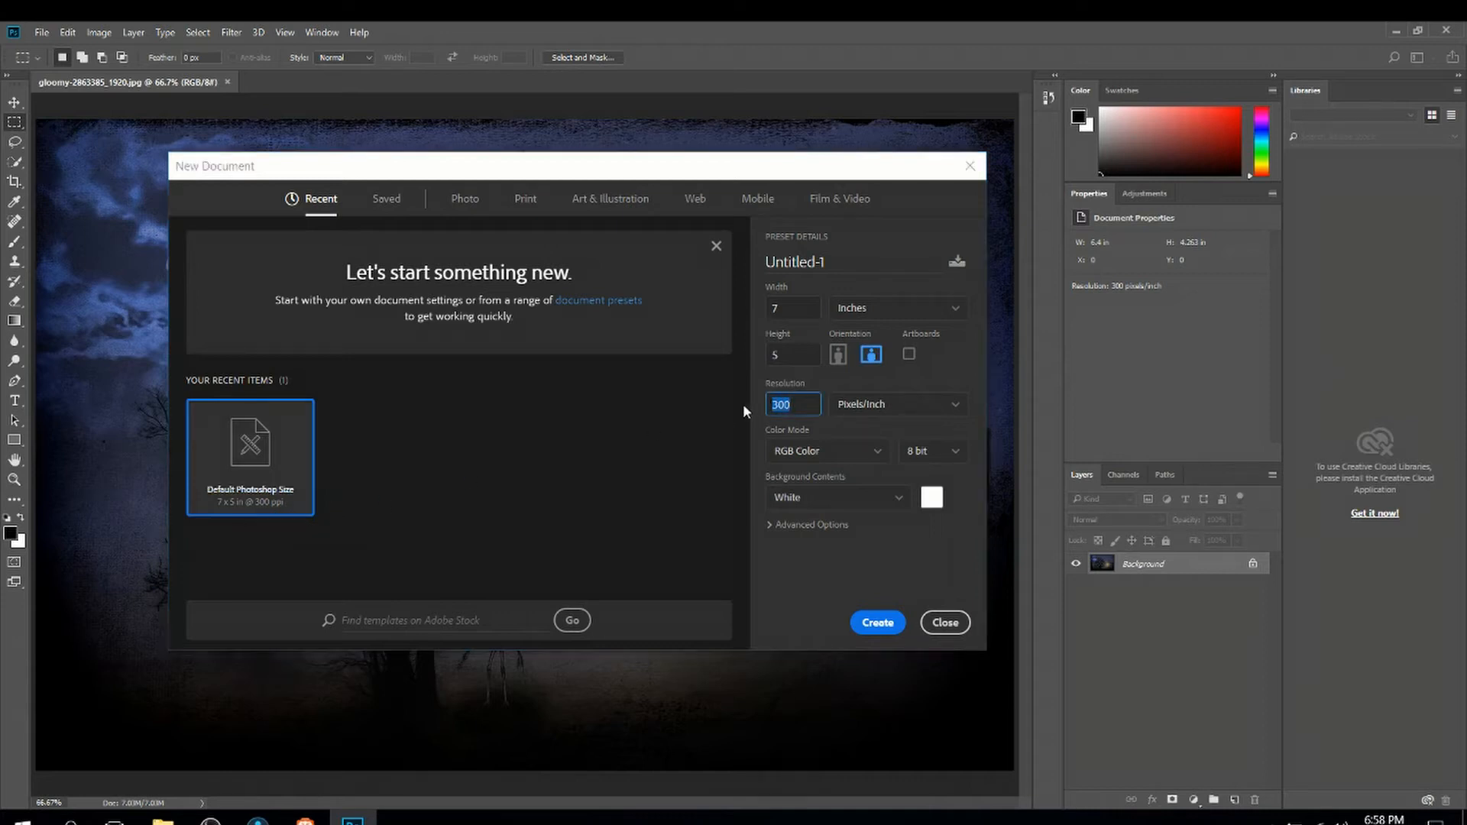
{"action": "left_click", "coordinate": [807, 410]}
{"action": "double_click", "coordinate": [810, 307]}
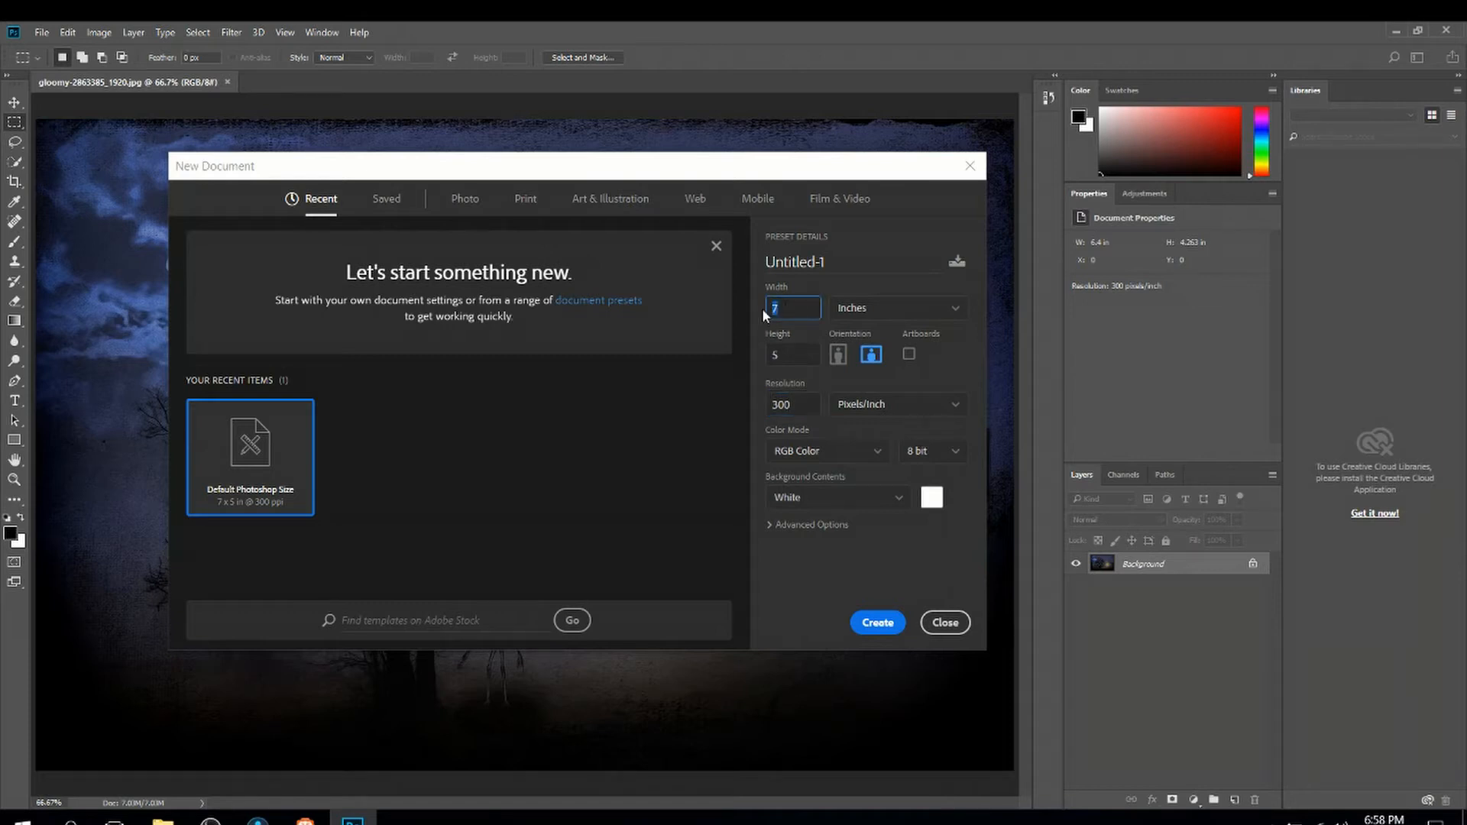
{"action": "left_click", "coordinate": [812, 306]}
{"action": "double_click", "coordinate": [795, 353]}
{"action": "left_click", "coordinate": [794, 353]}
{"action": "double_click", "coordinate": [806, 399]}
{"action": "left_click", "coordinate": [953, 377]}
{"action": "left_click", "coordinate": [952, 308]}
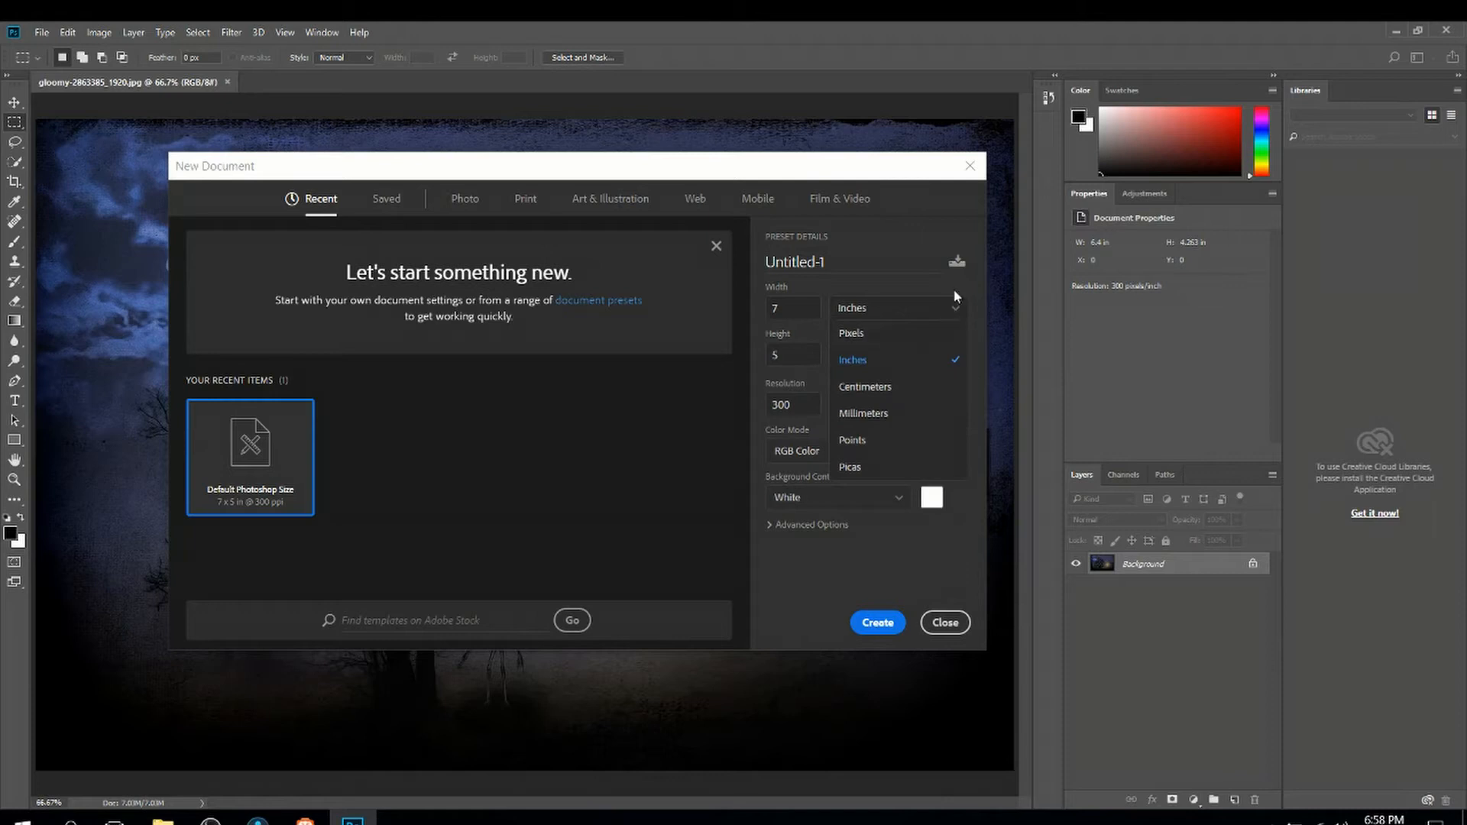
{"action": "left_click", "coordinate": [875, 333]}
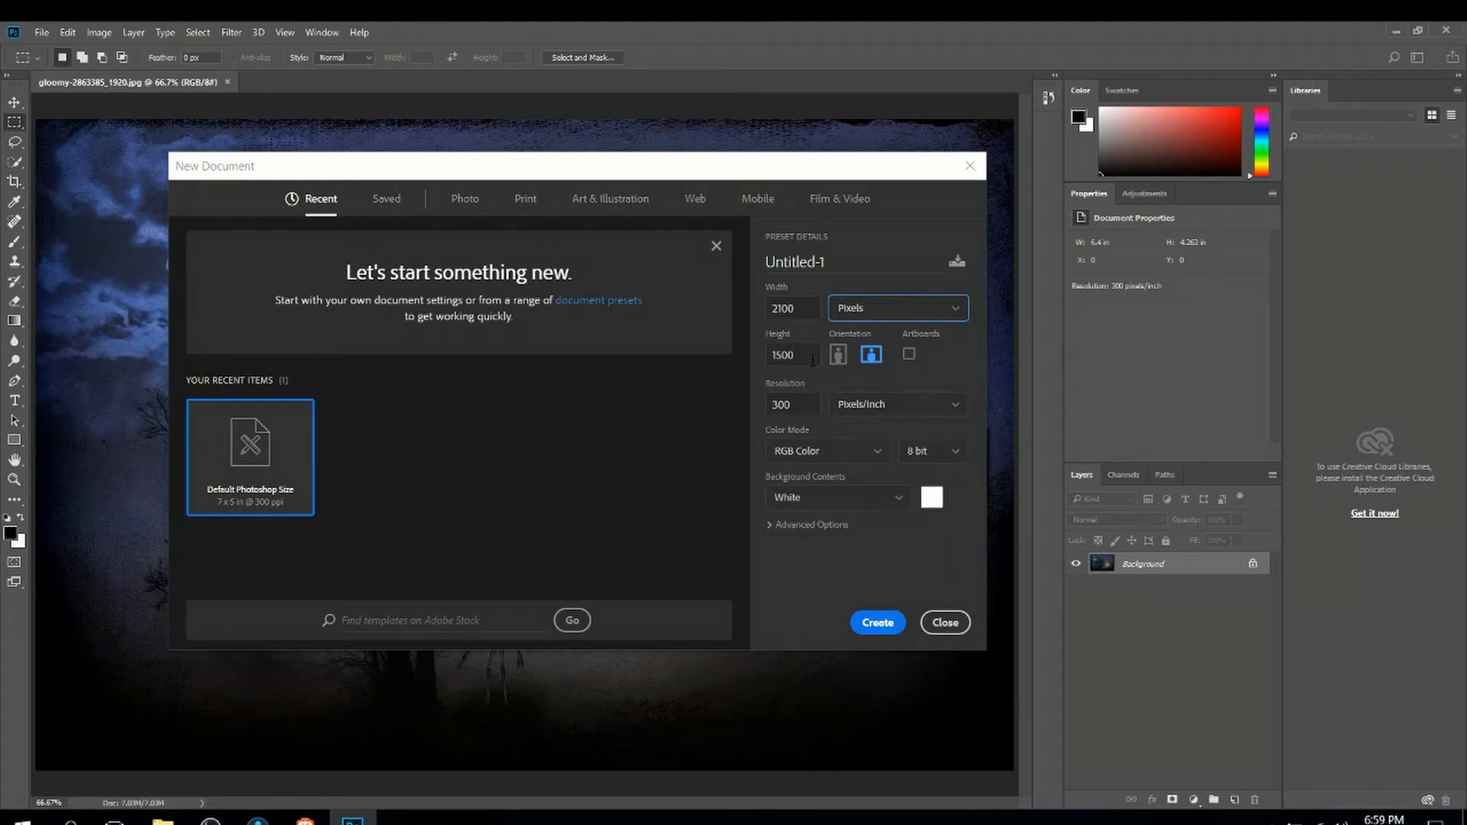
Set the new document's width to 1920 and height to 1080 pixels
{"action": "left_click", "coordinate": [812, 307]}
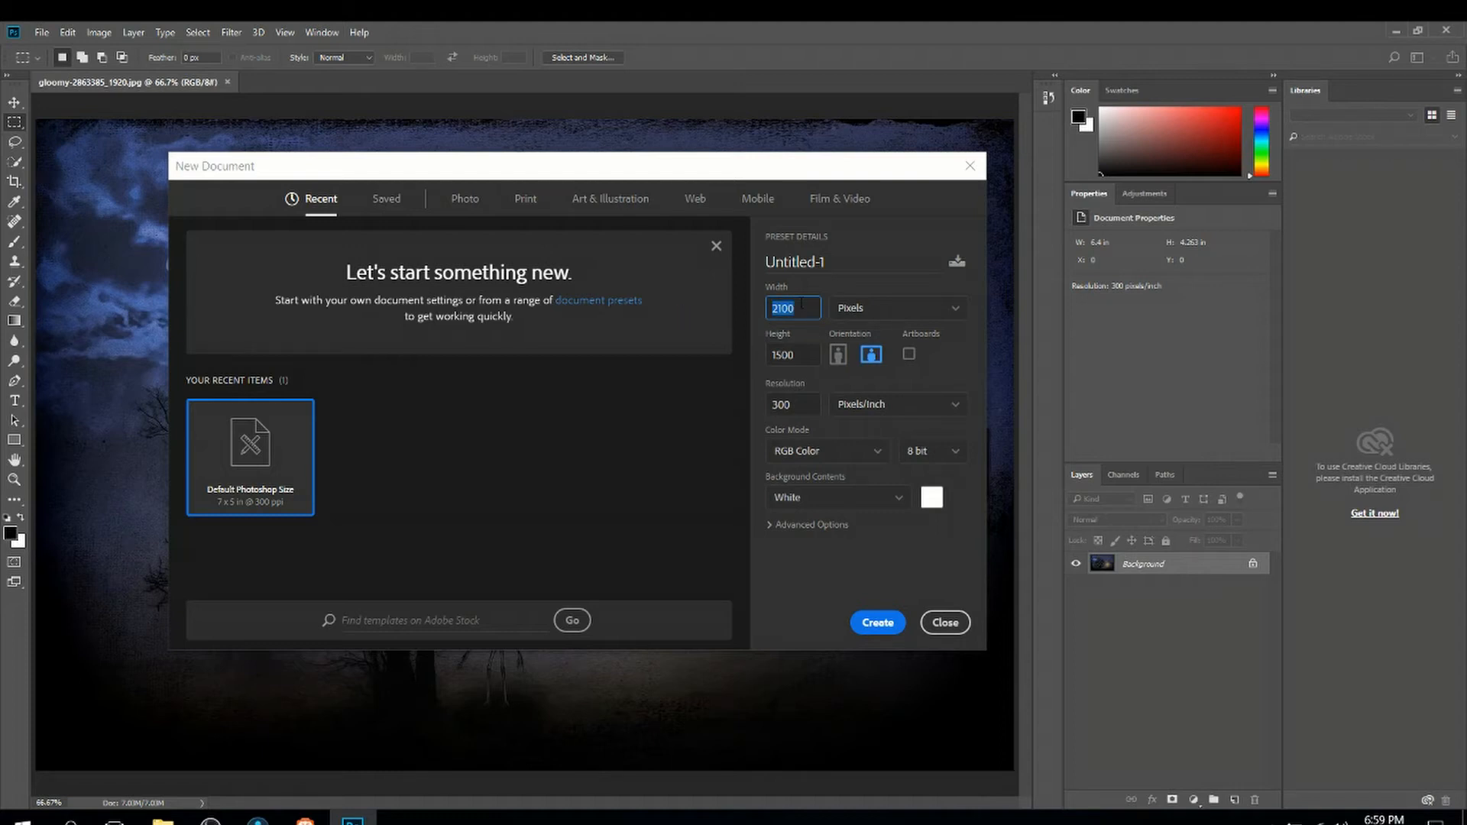
{"action": "left_click", "coordinate": [813, 353]}
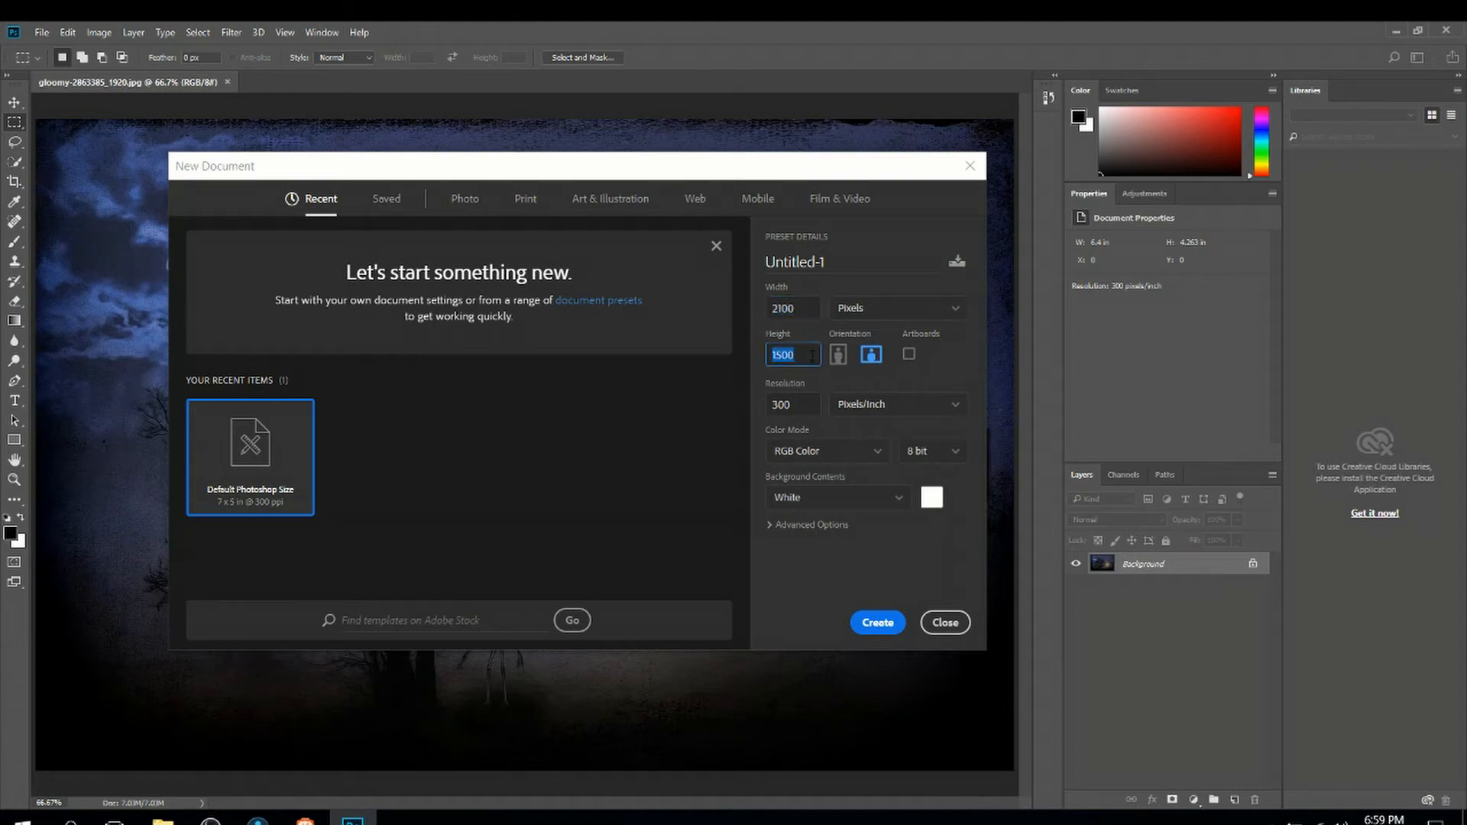
{"action": "left_click", "coordinate": [957, 364]}
{"action": "left_click", "coordinate": [800, 308]}
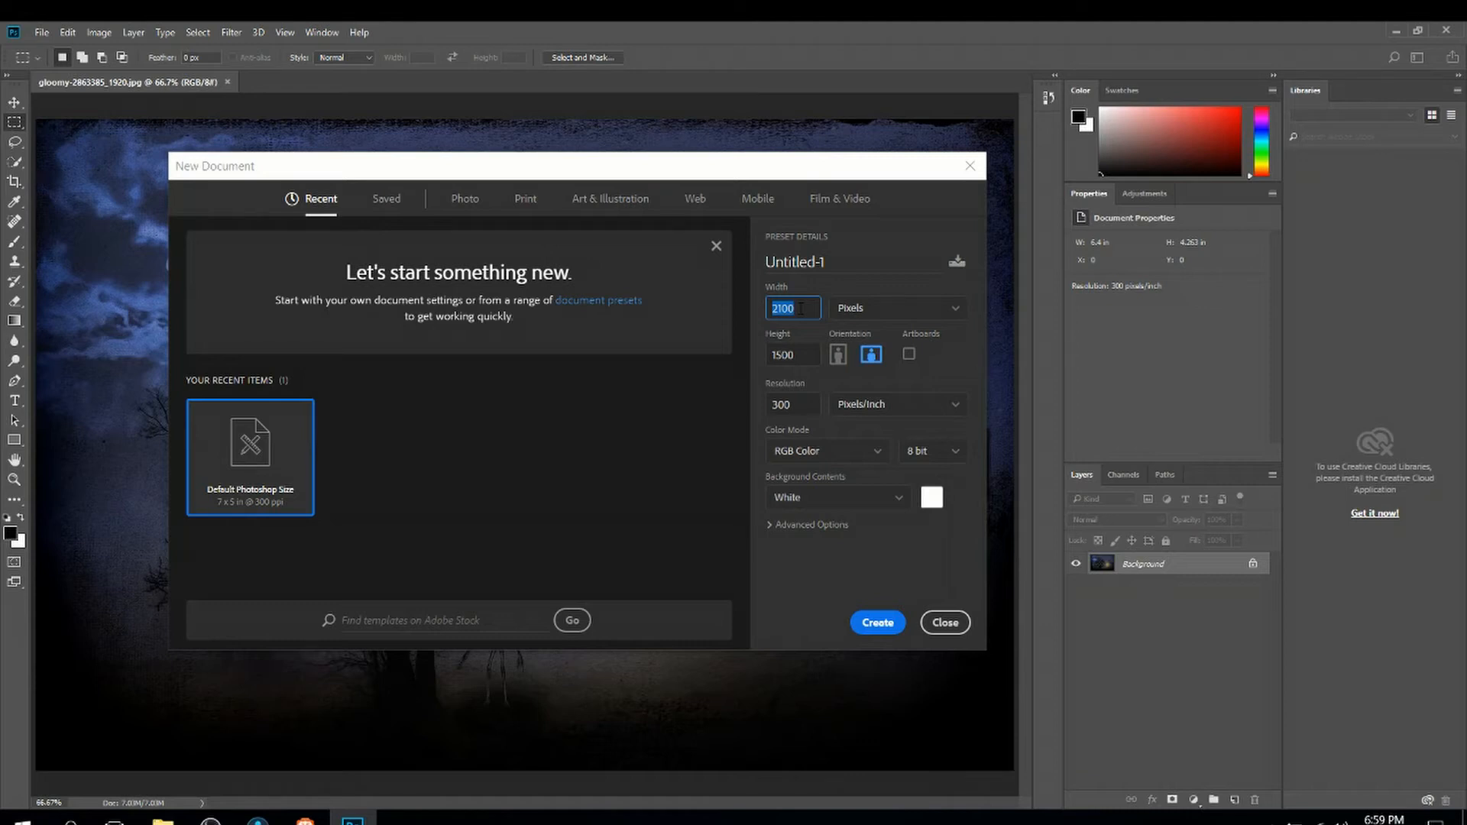
{"action": "type", "text": "1920"}
{"action": "key", "text": "Tab"}
{"action": "type", "text": "1080"}
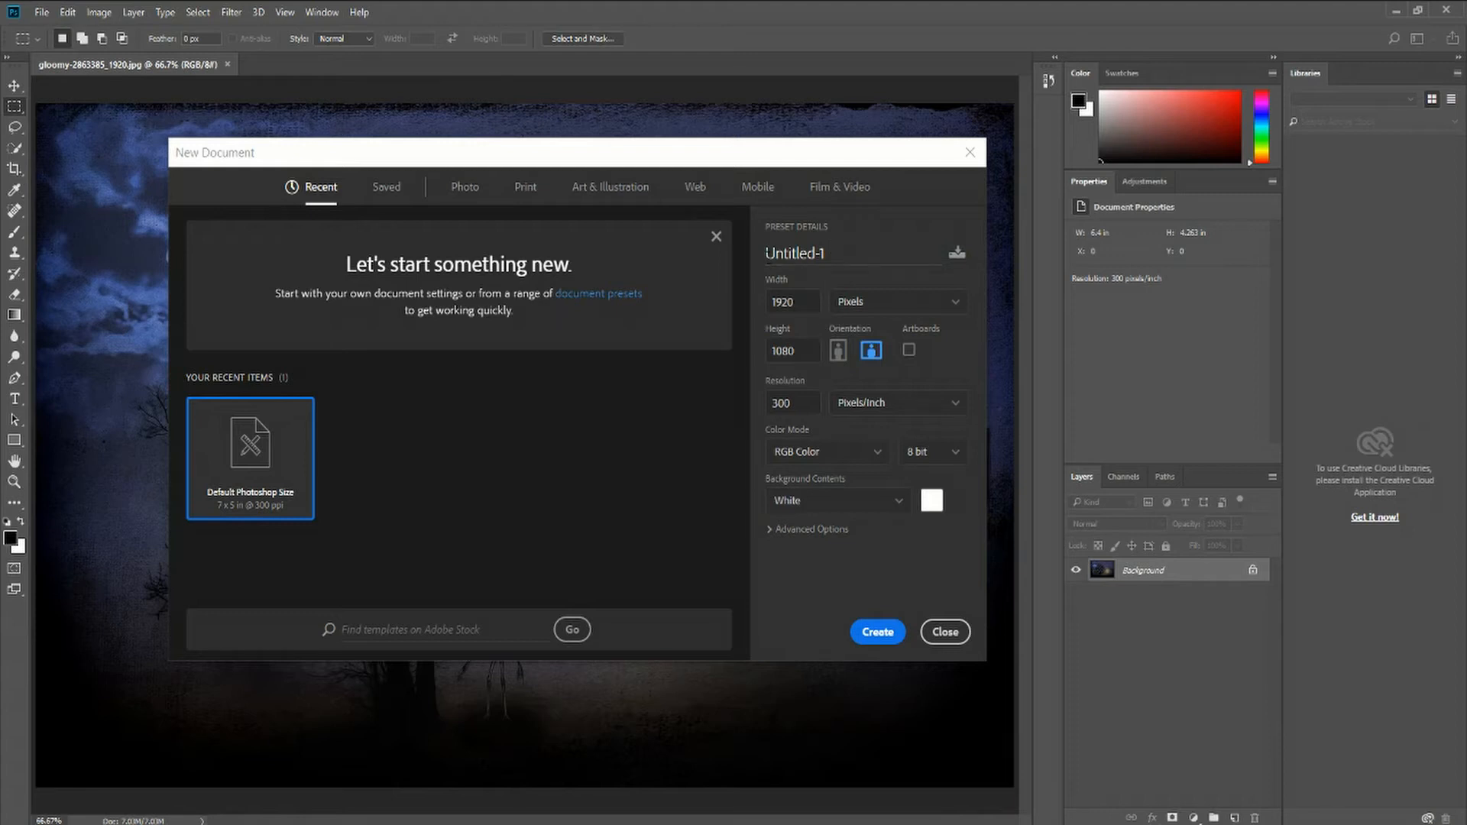
Name the new document 1080p Thumbnail
{"action": "double_click", "coordinate": [862, 254]}
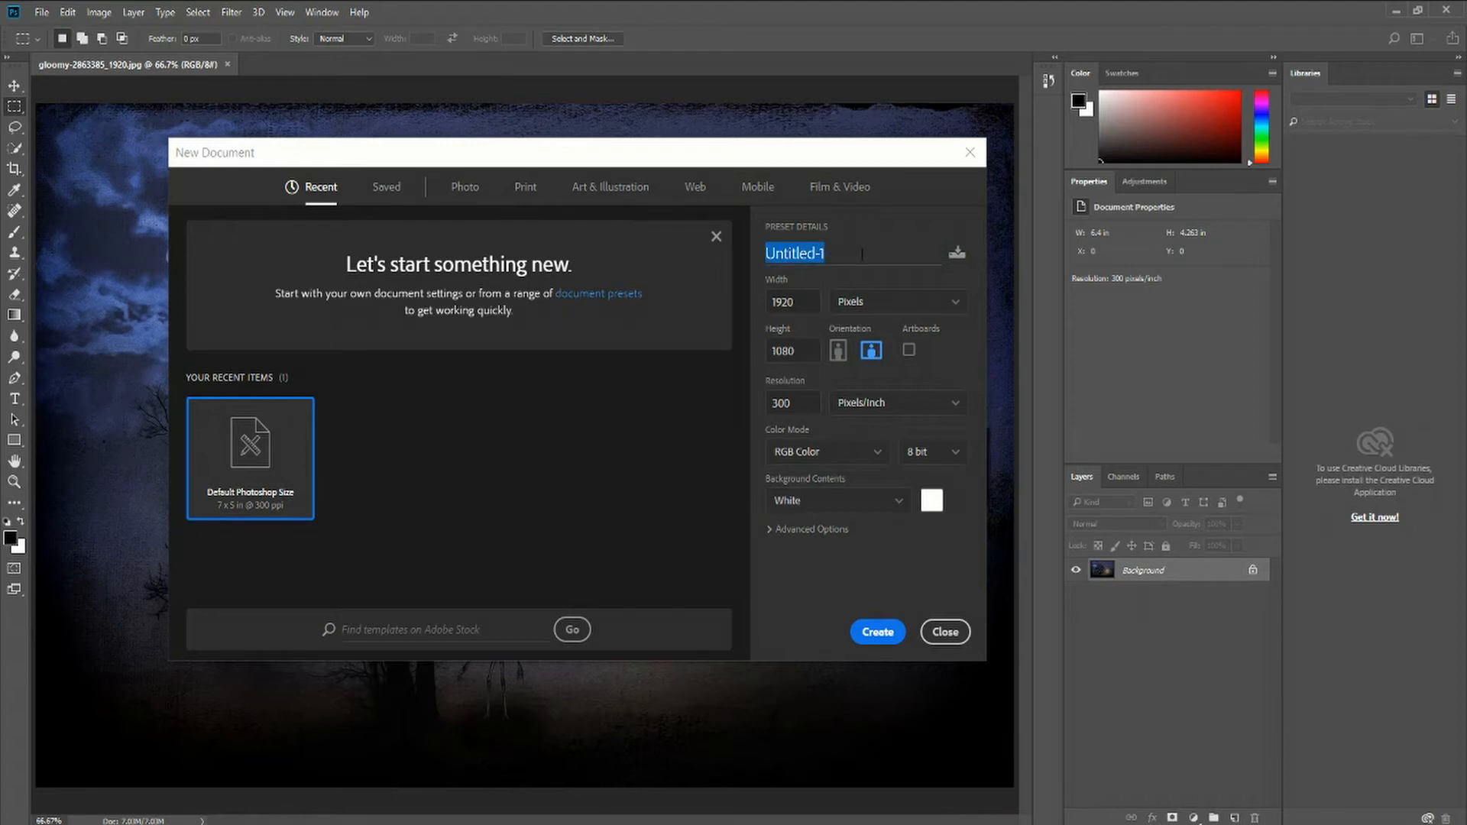
{"action": "key", "text": "BackSpace"}
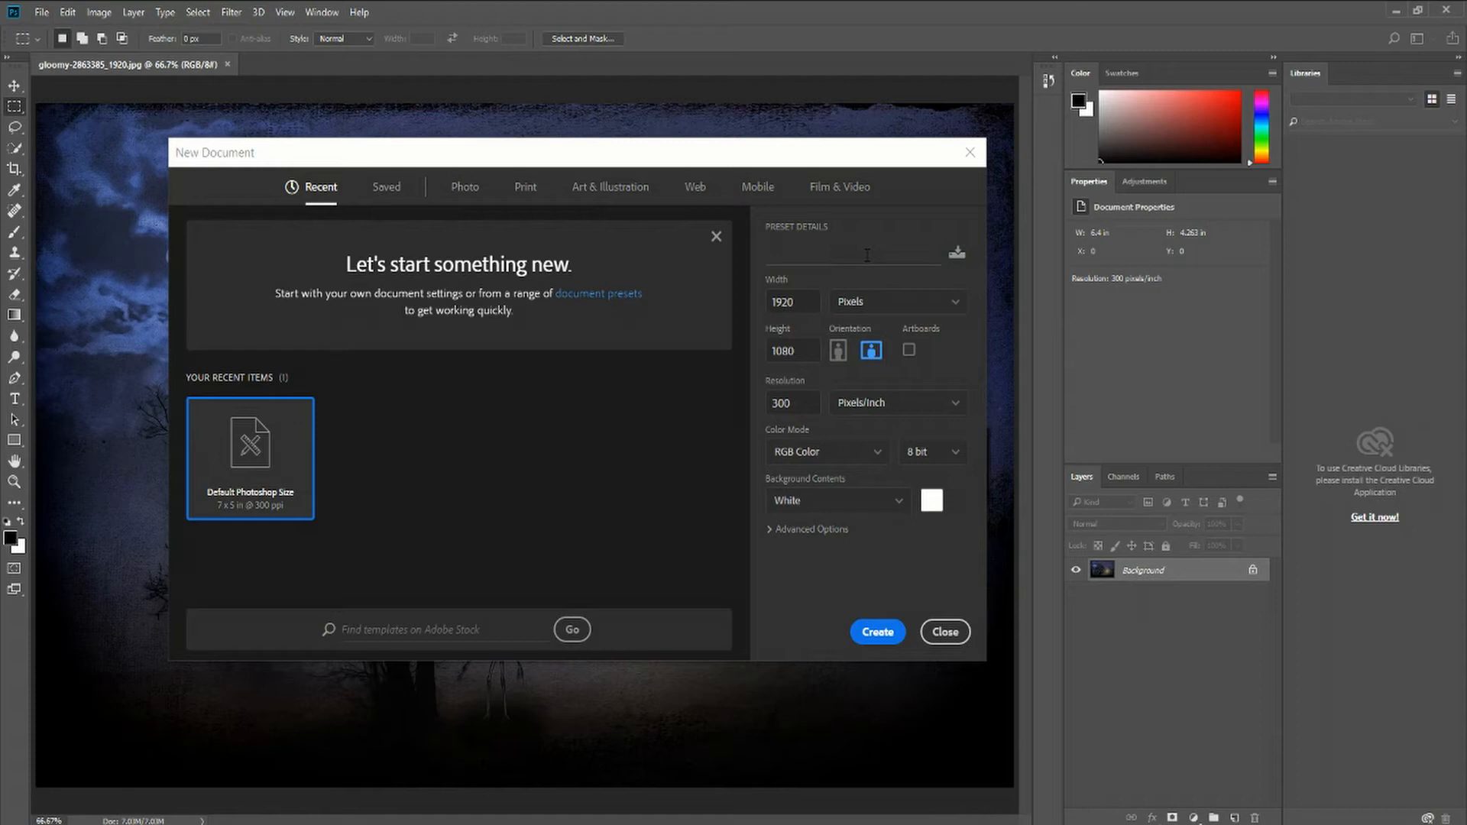
{"action": "type", "text": "1080p Thumbnail"}
{"action": "type", "text": "1080p Thumbnail"}
{"action": "left_click", "coordinate": [887, 258]}
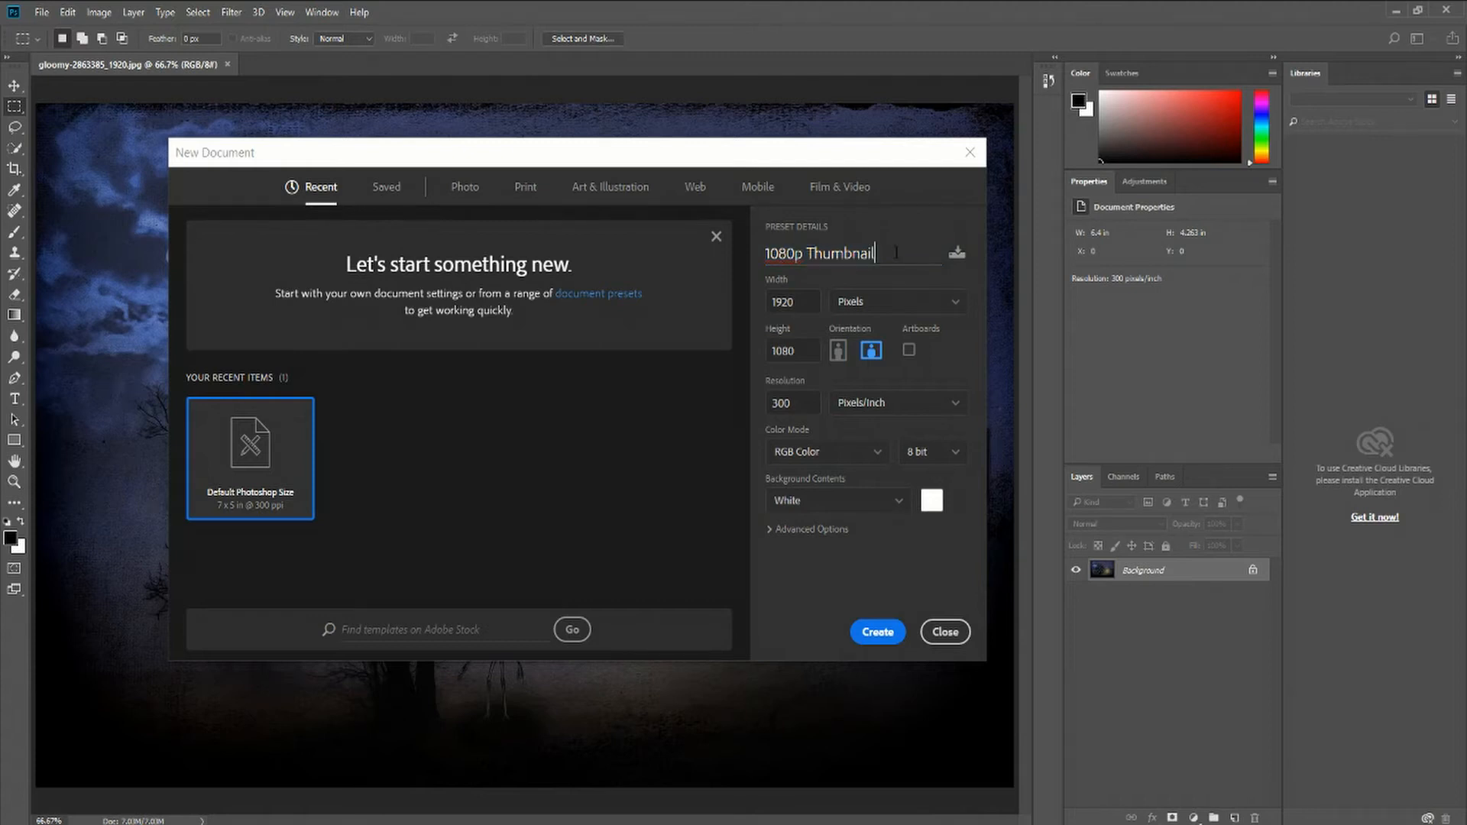
Save these settings as a document preset named 1080p Thumbnail
{"action": "left_click", "coordinate": [959, 252]}
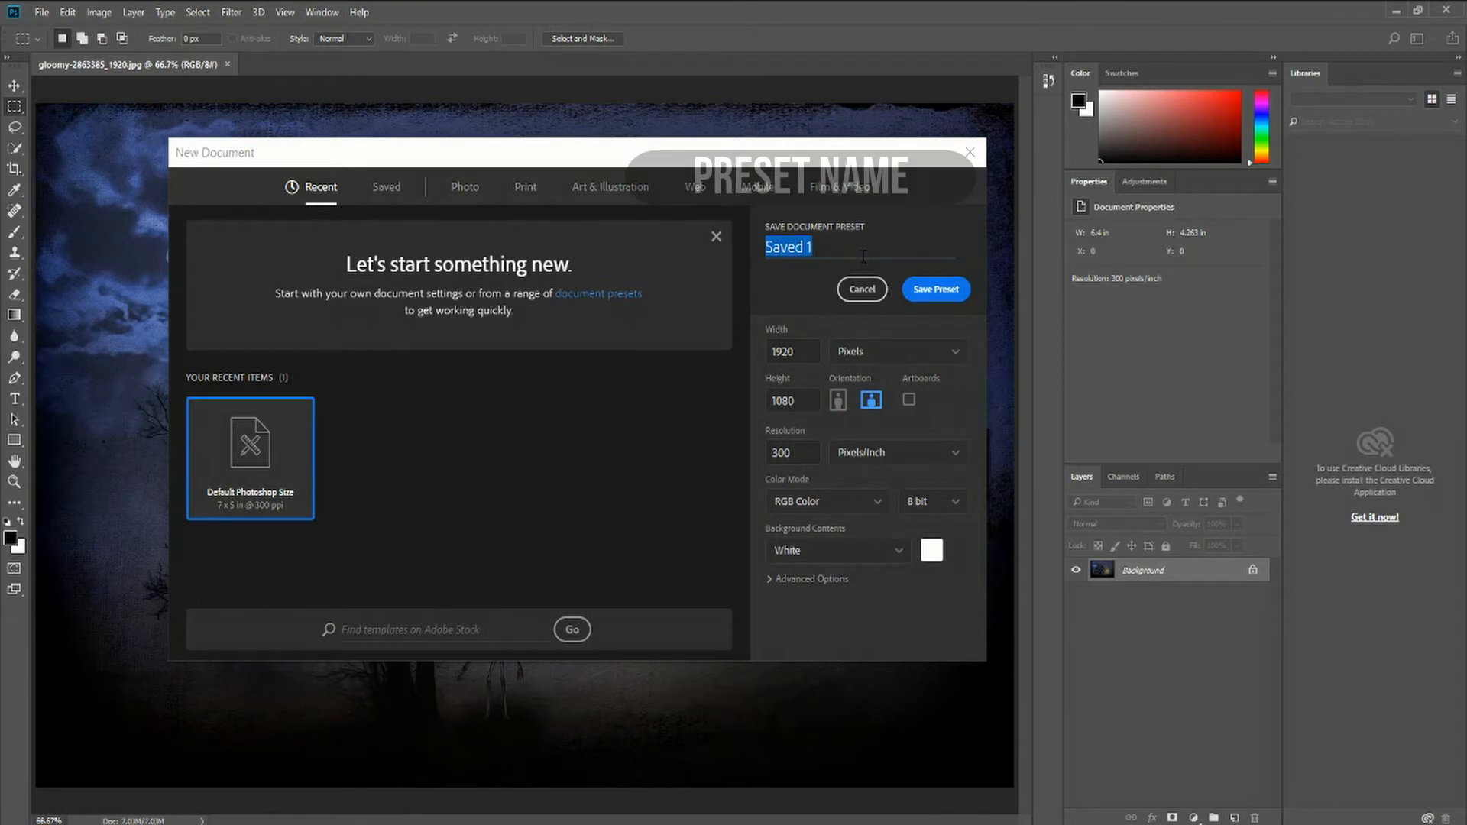
{"action": "type", "text": "1080p Th"}
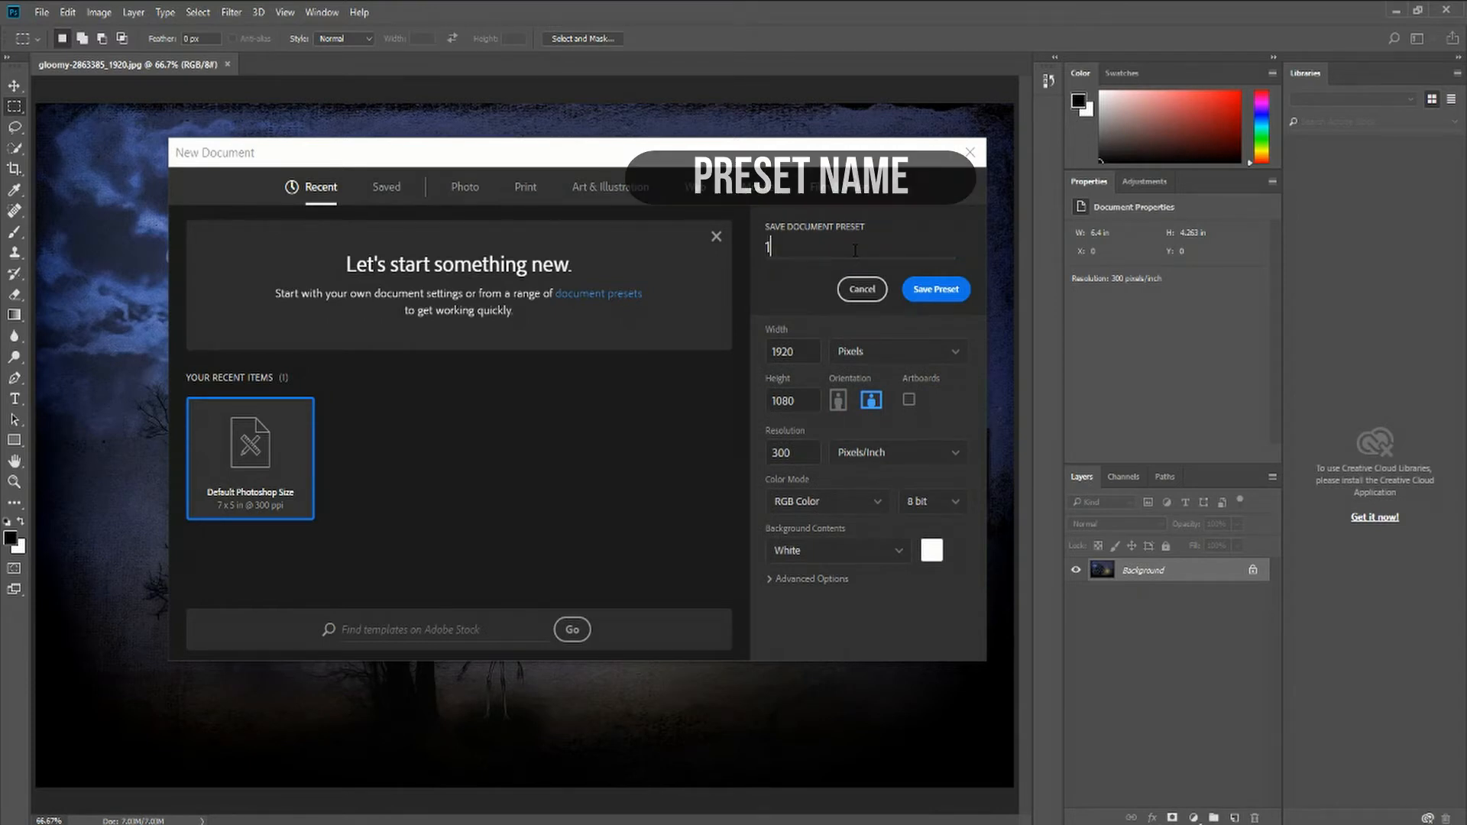
{"action": "type", "text": "umbnail"}
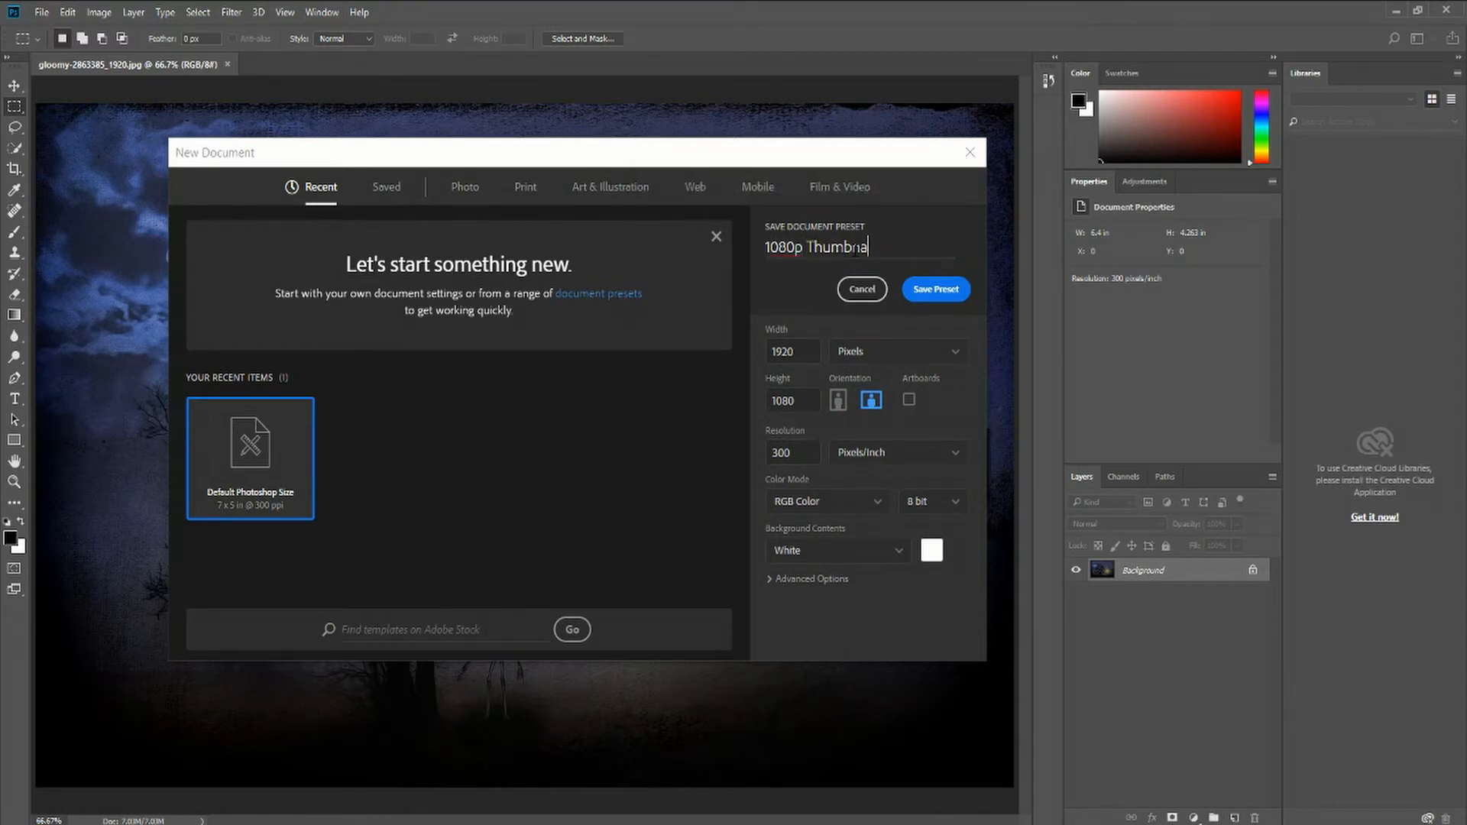
{"action": "left_click", "coordinate": [936, 298]}
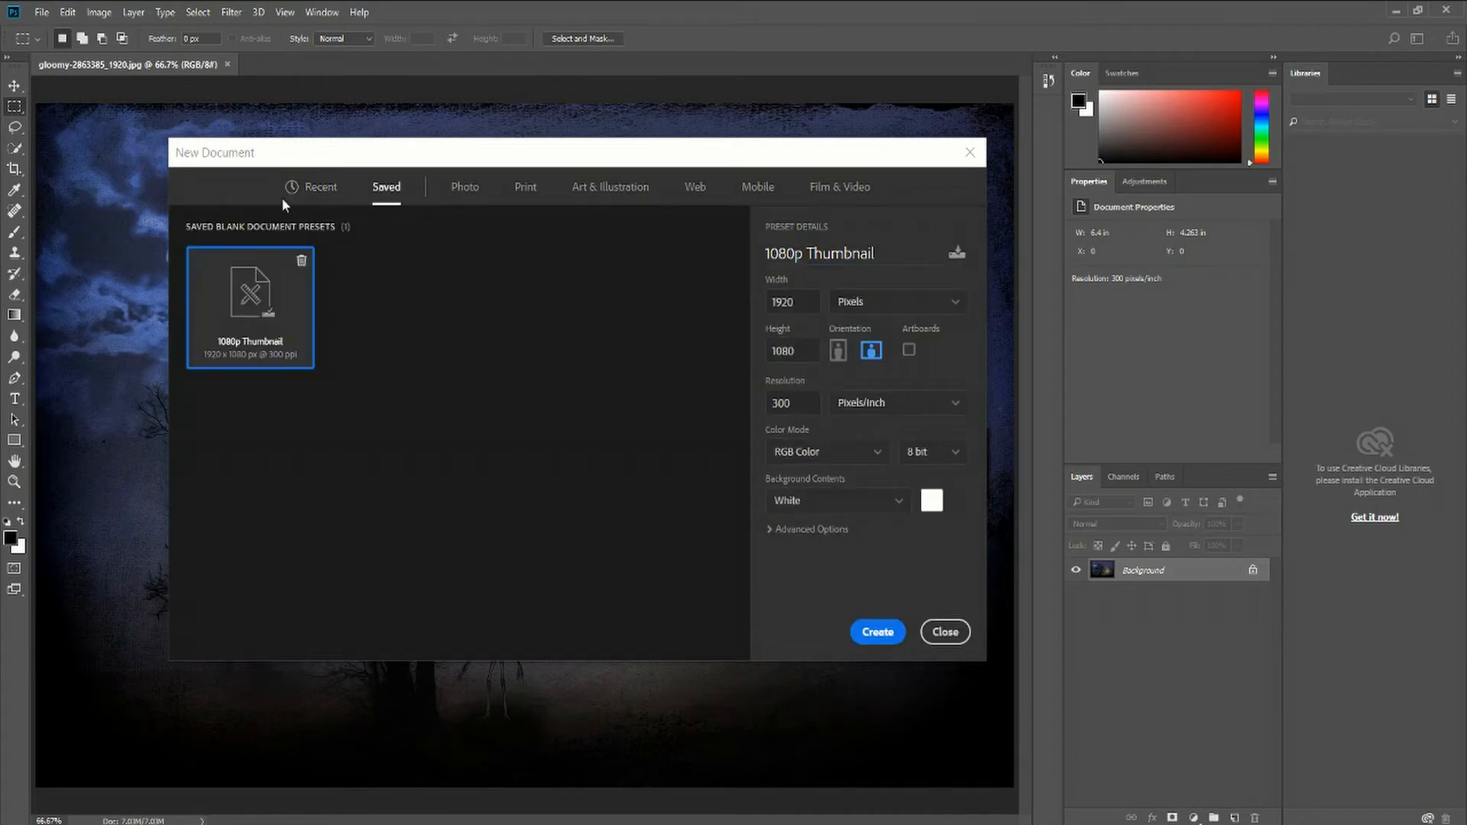
Switch between the Recent and Saved preset lists to check the saved preset
{"action": "left_click", "coordinate": [320, 186]}
{"action": "left_click", "coordinate": [385, 188]}
{"action": "left_click", "coordinate": [310, 188]}
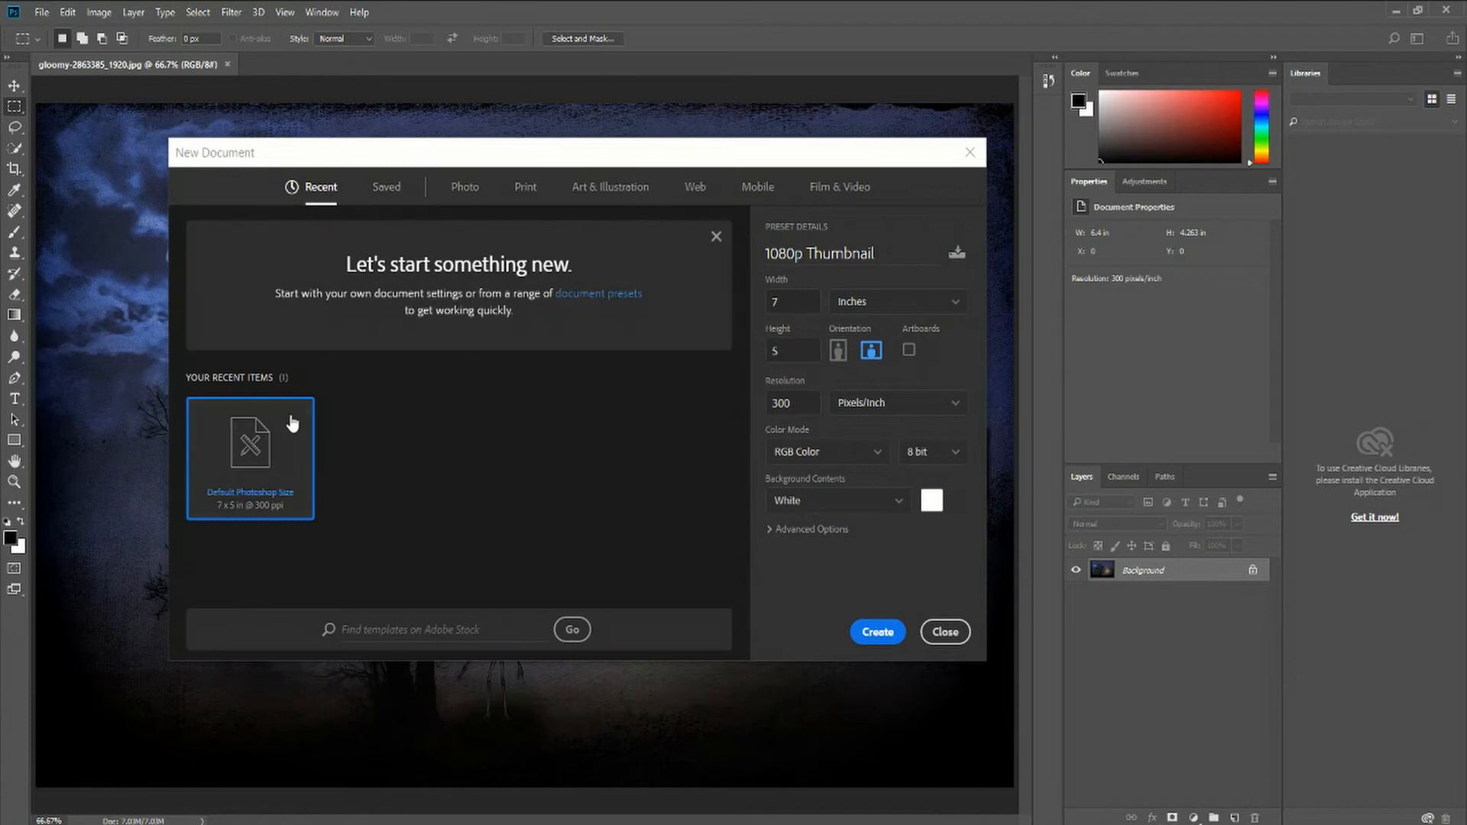
{"action": "left_click", "coordinate": [386, 191]}
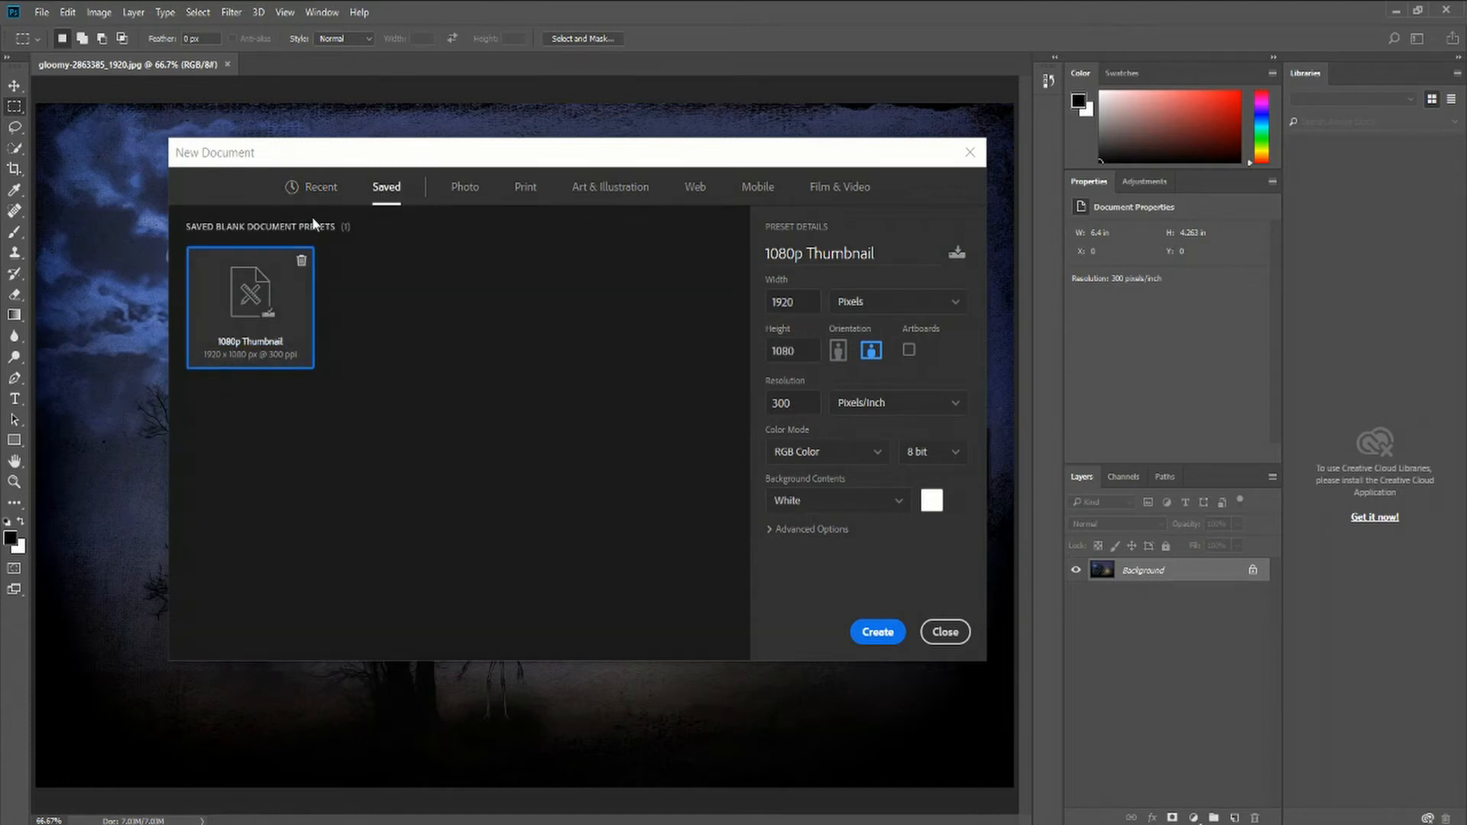
Browse through the blank document preset categories in the New Document dialog
{"action": "left_click", "coordinate": [315, 190]}
{"action": "left_click", "coordinate": [382, 197]}
{"action": "left_click", "coordinate": [463, 196]}
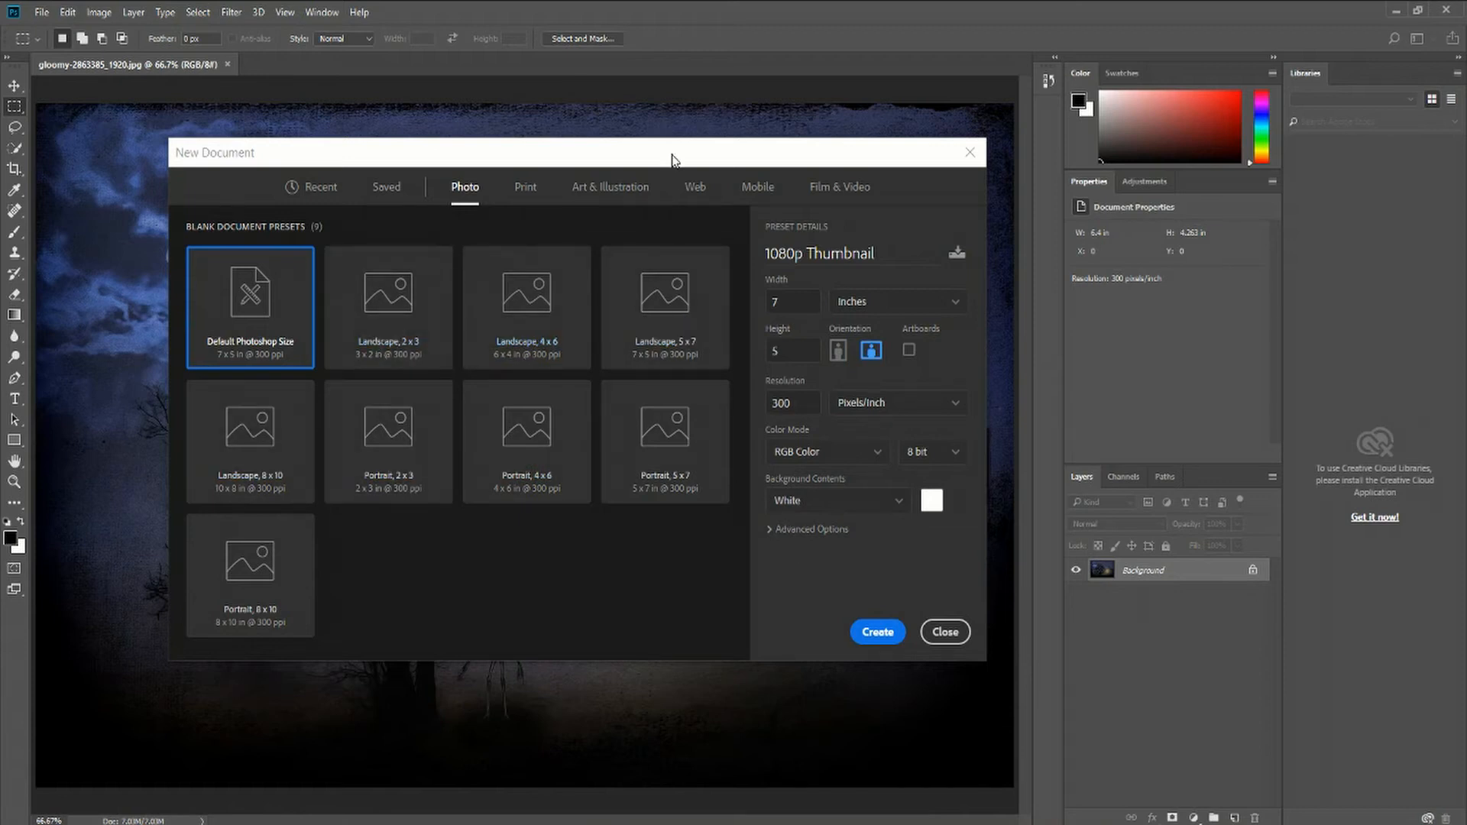
{"action": "left_click", "coordinate": [535, 194]}
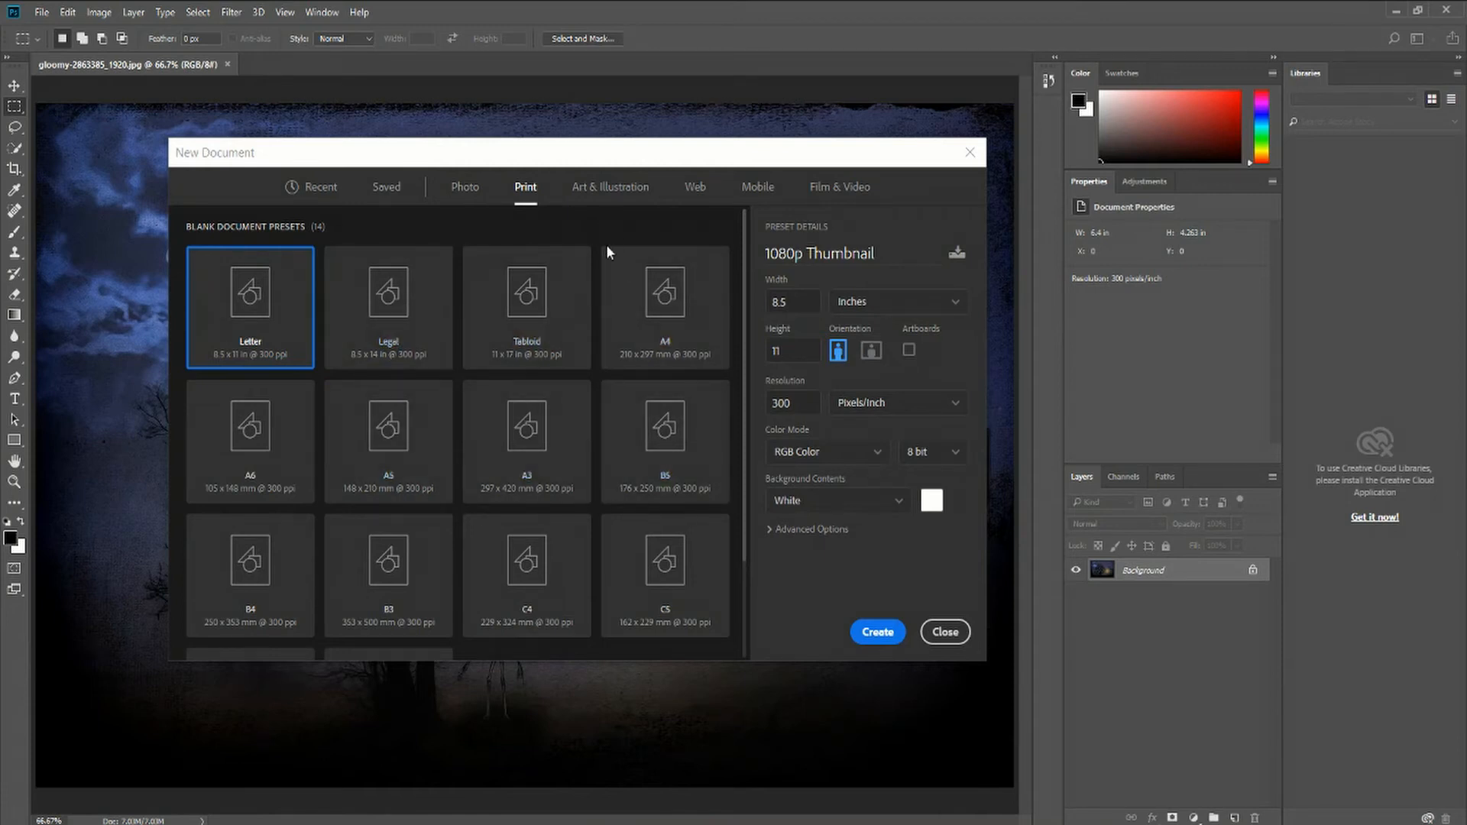
{"action": "left_click", "coordinate": [611, 190]}
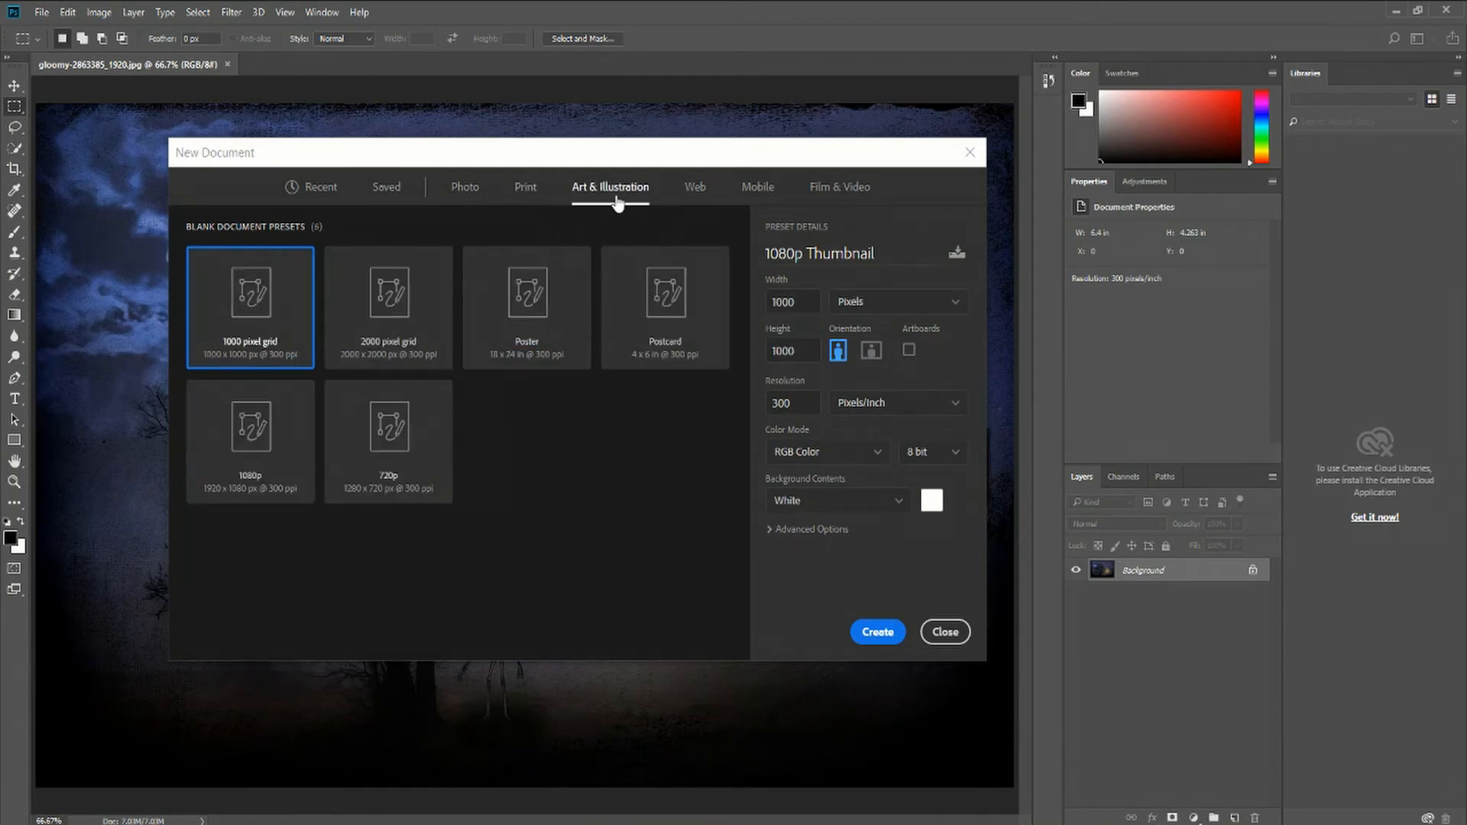
{"action": "left_click", "coordinate": [700, 188]}
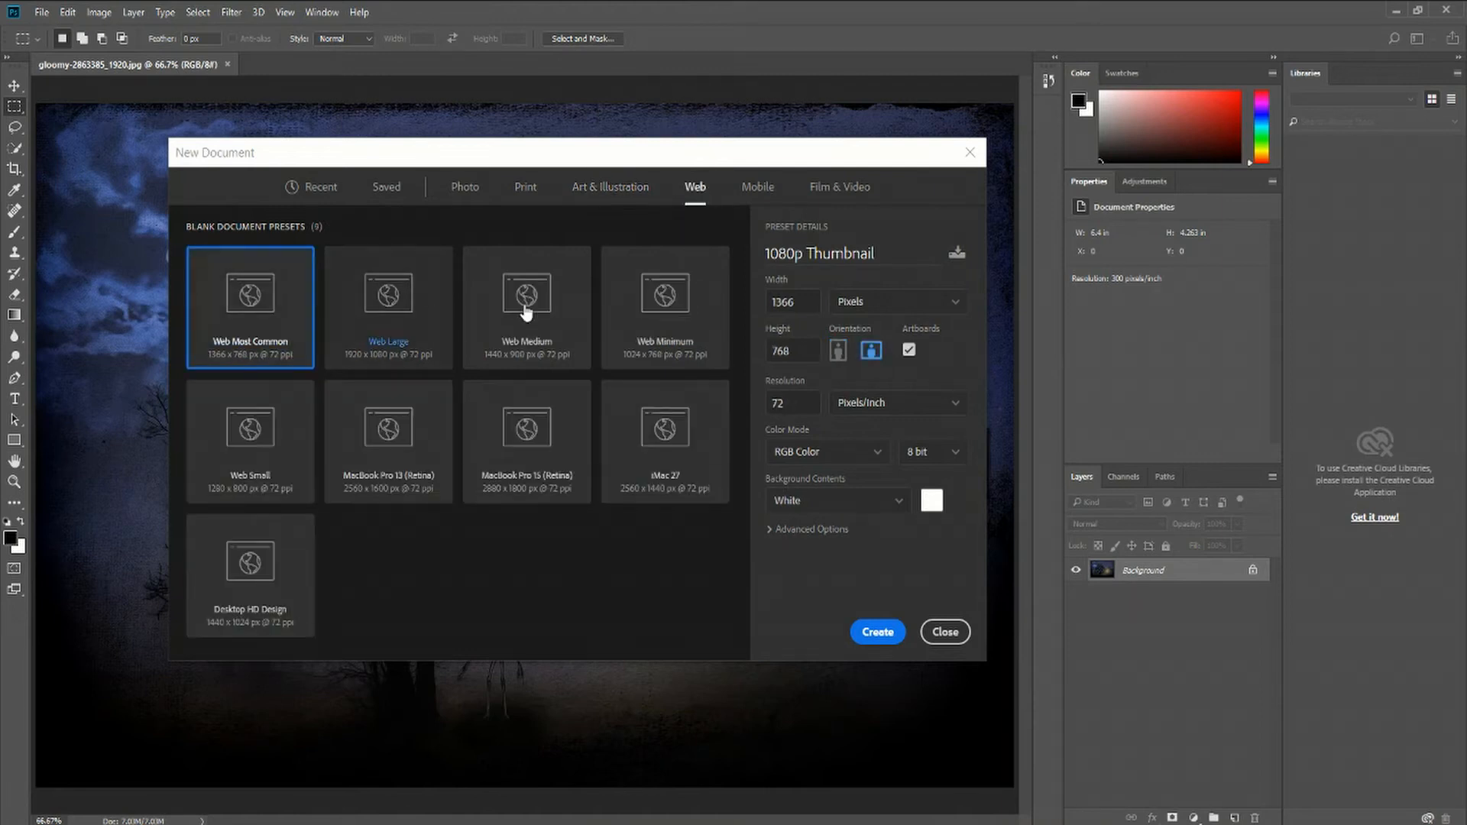
{"action": "left_click", "coordinate": [757, 191]}
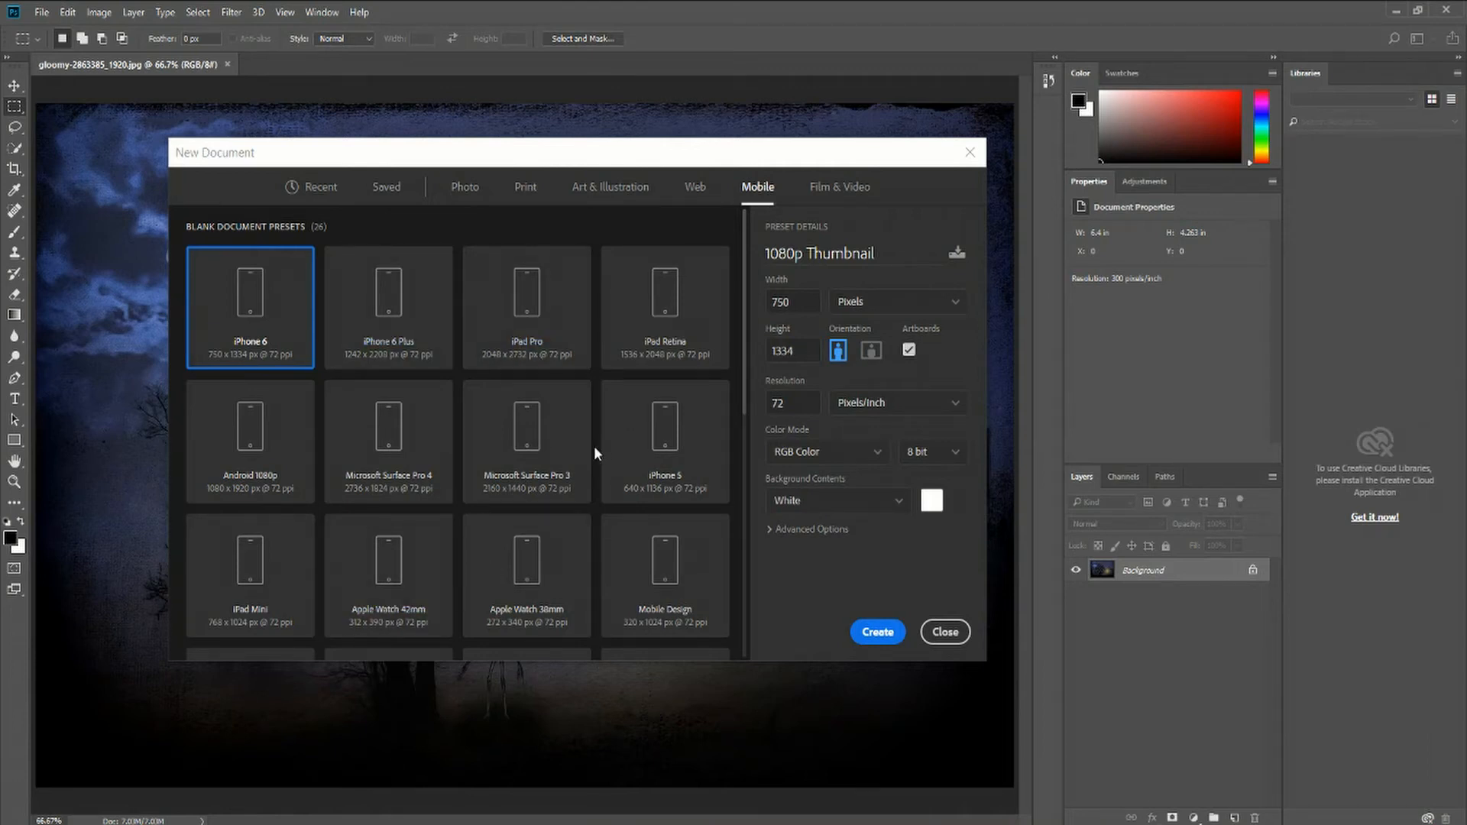
{"action": "left_click", "coordinate": [837, 191]}
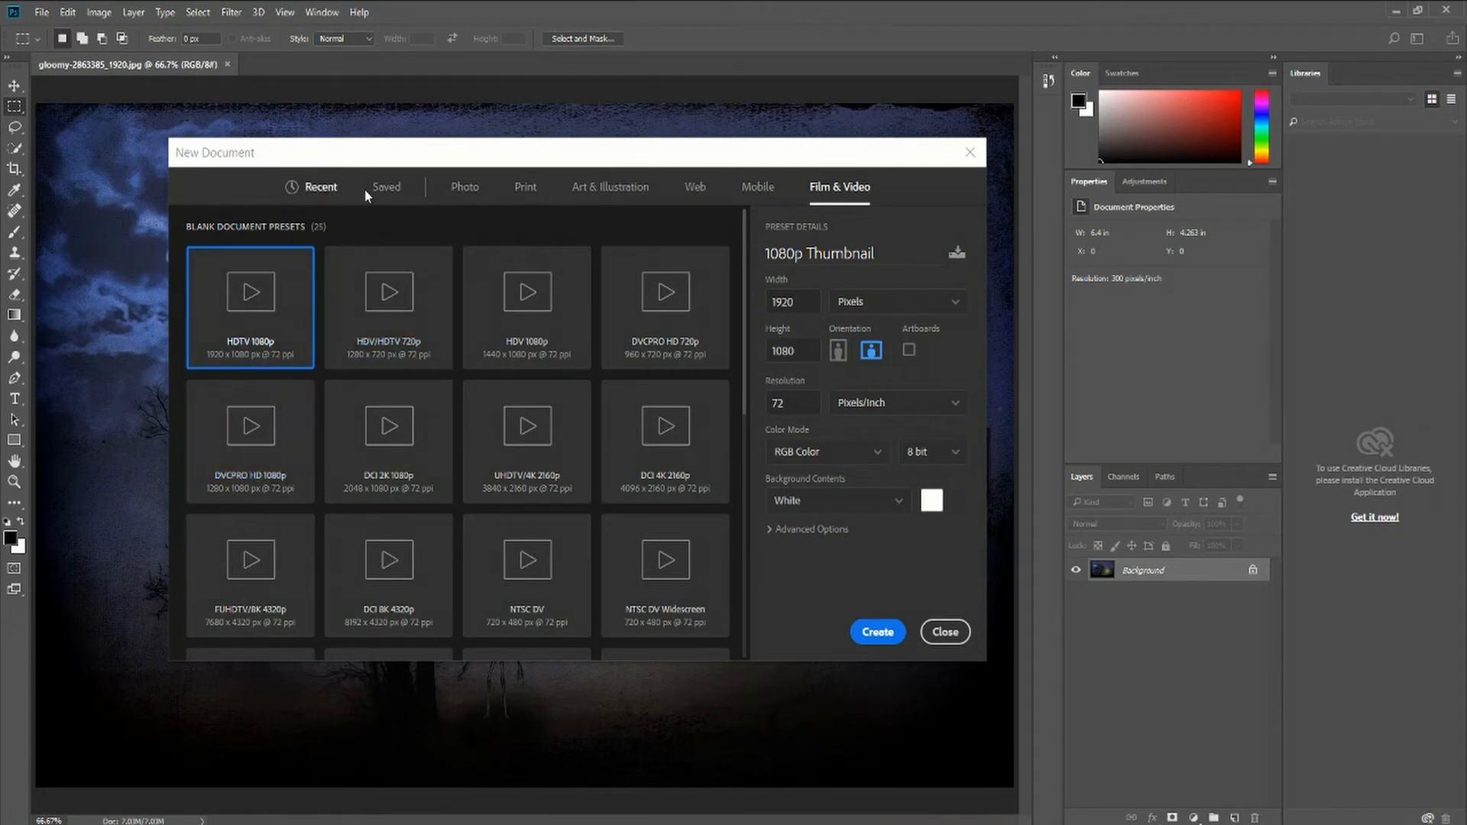
Create a new document from the saved 1080p Thumbnail preset
{"action": "left_click", "coordinate": [386, 186]}
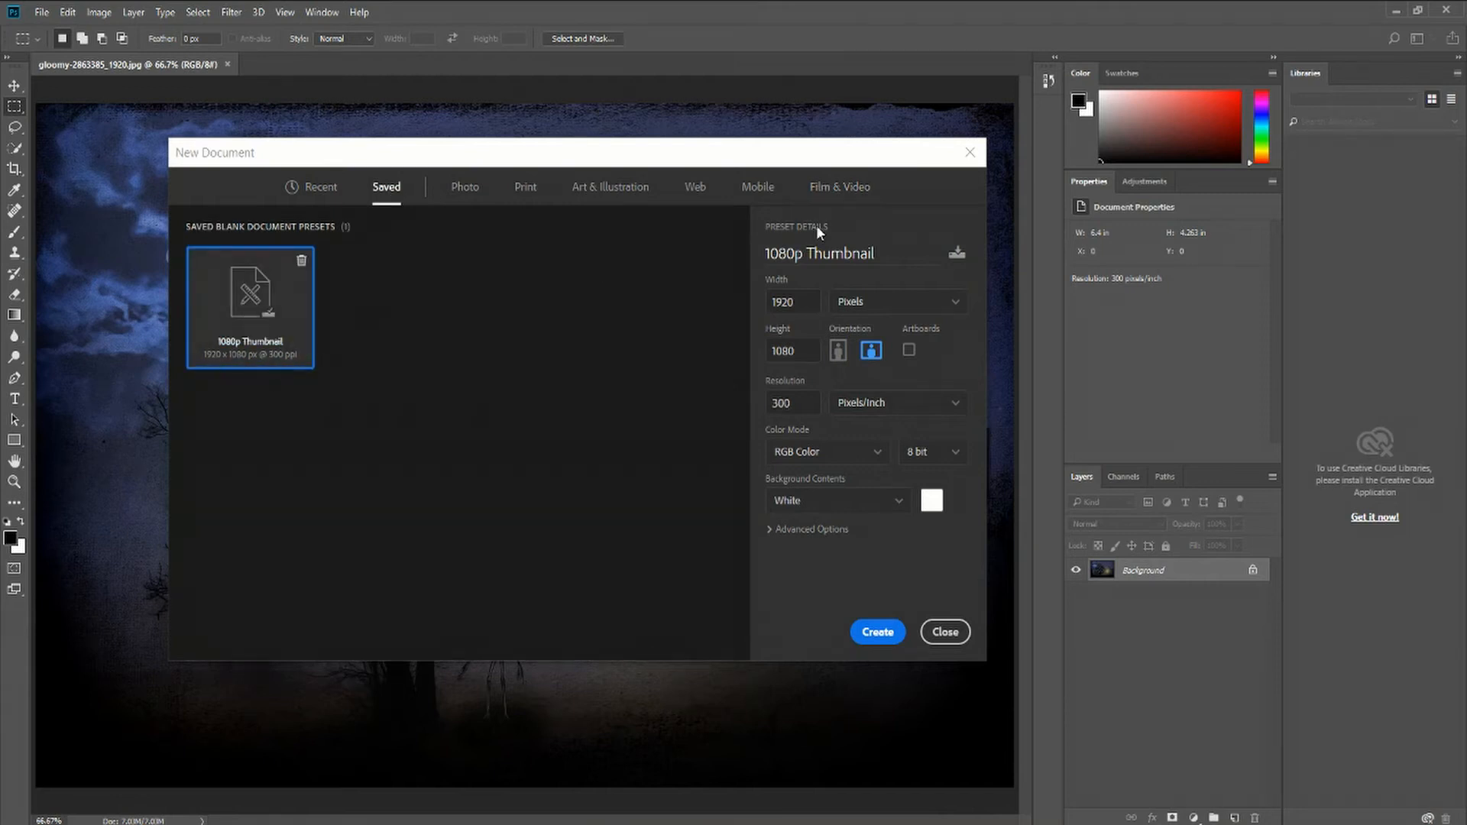
{"action": "left_click", "coordinate": [845, 187]}
{"action": "left_click", "coordinate": [382, 189]}
{"action": "left_click", "coordinate": [878, 632]}
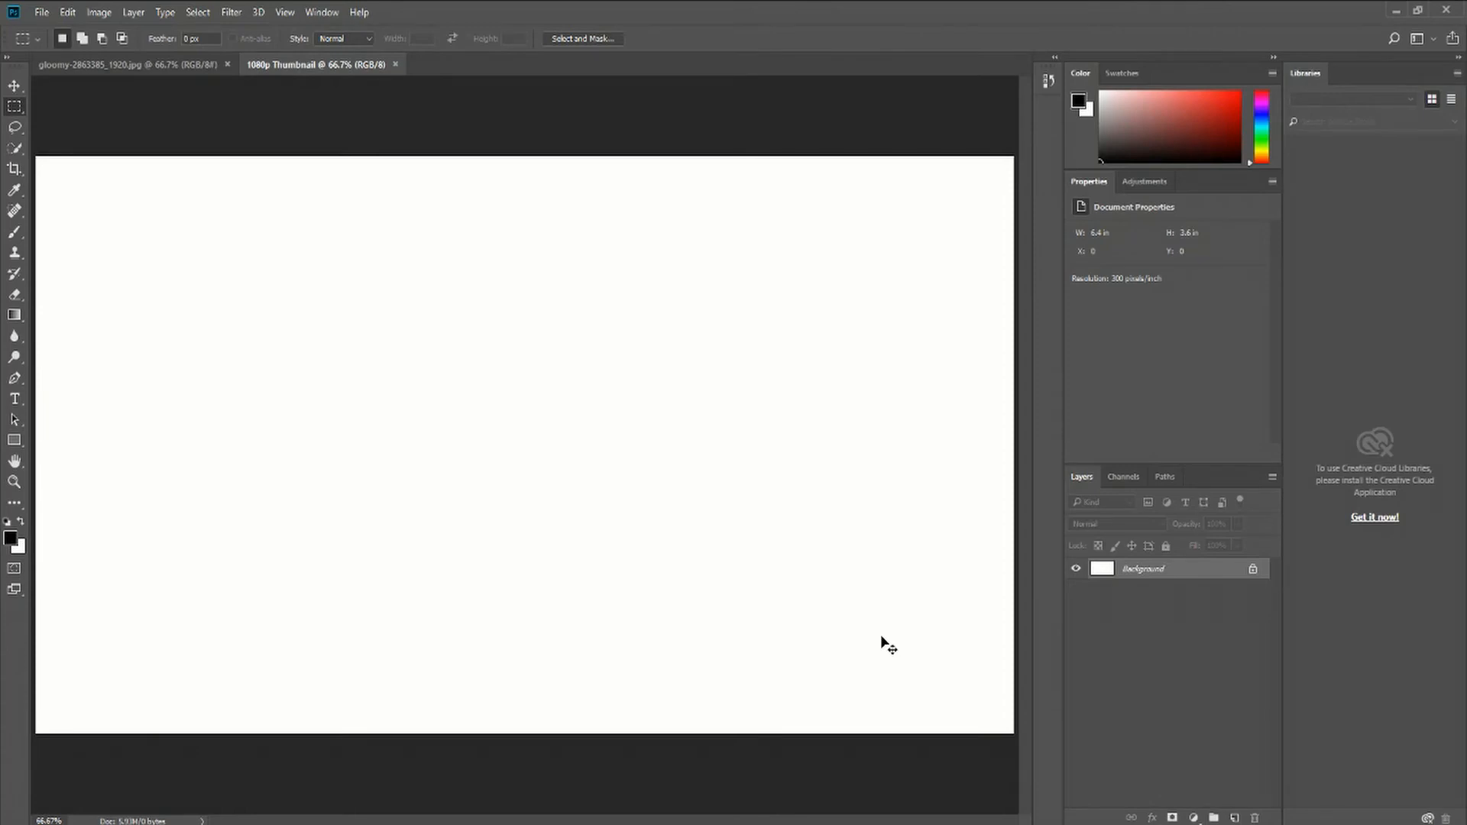
Save the new document as a Photoshop file named TestDocument in the Pictures folder
{"action": "scroll", "coordinate": [331, 287], "scroll_direction": "down", "scroll_amount": 2}
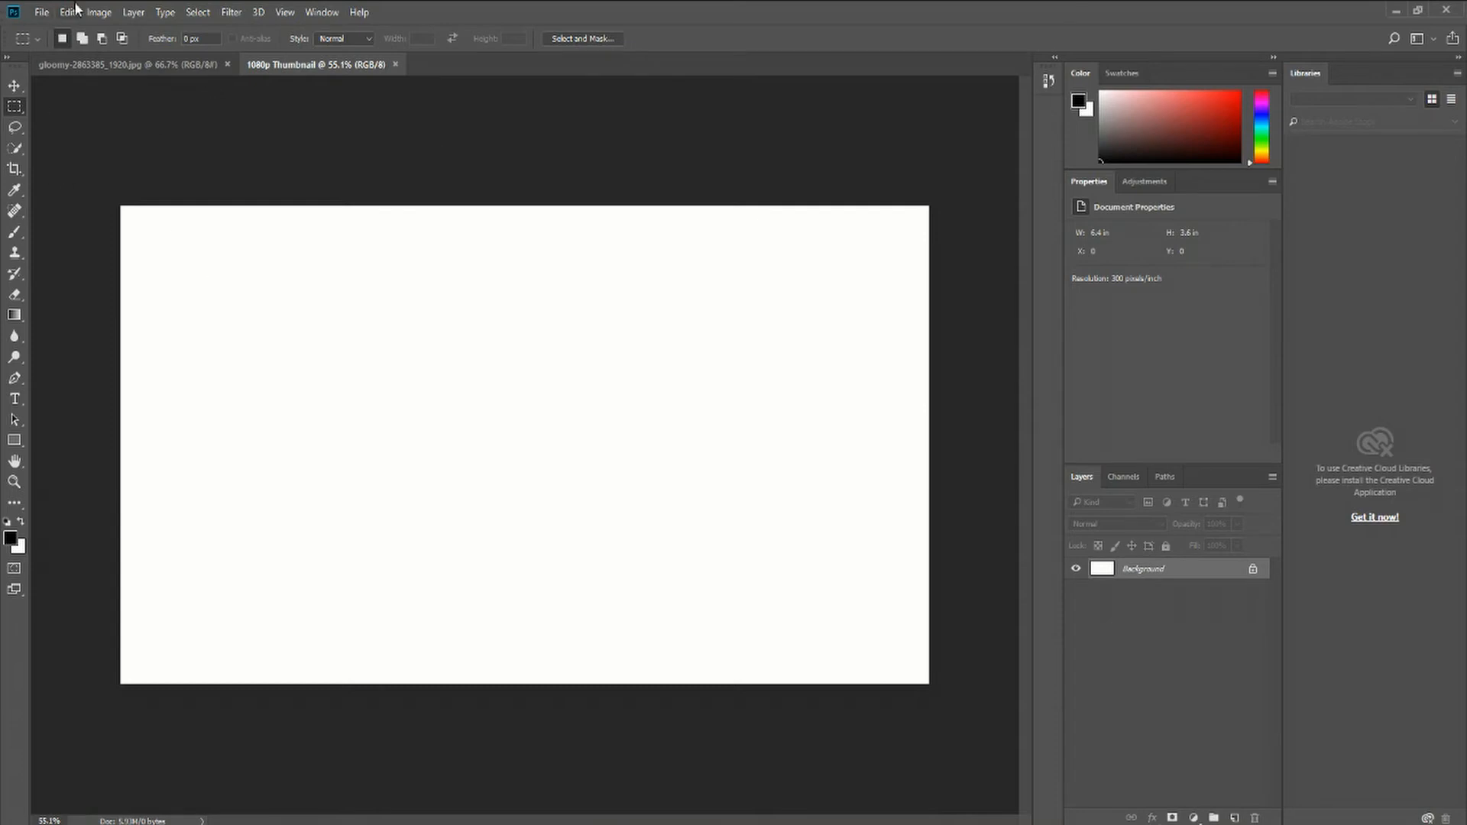
{"action": "left_click", "coordinate": [42, 12]}
{"action": "left_click", "coordinate": [49, 234]}
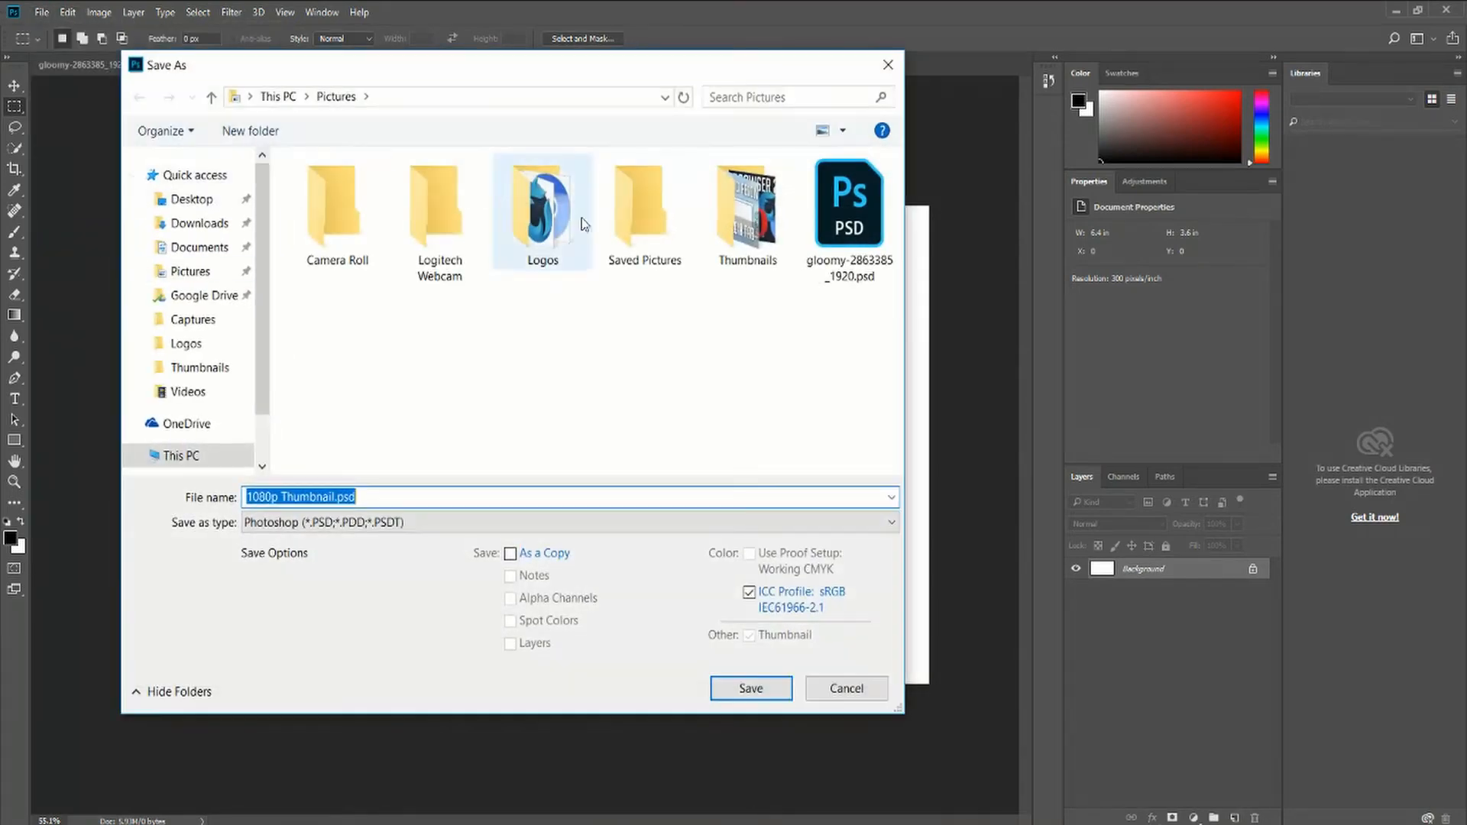
{"action": "left_click", "coordinate": [376, 498]}
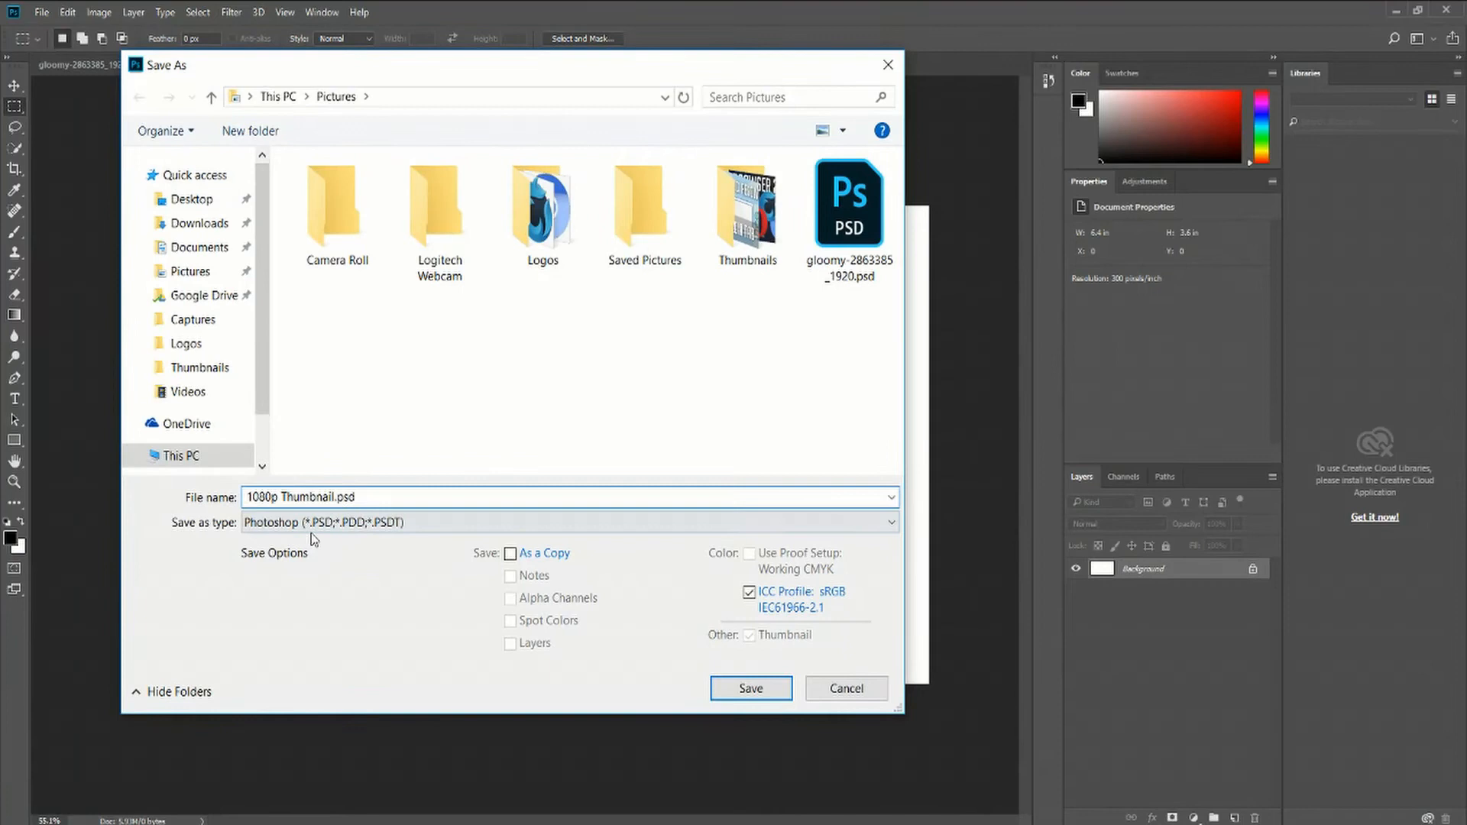
{"action": "left_click", "coordinate": [273, 524]}
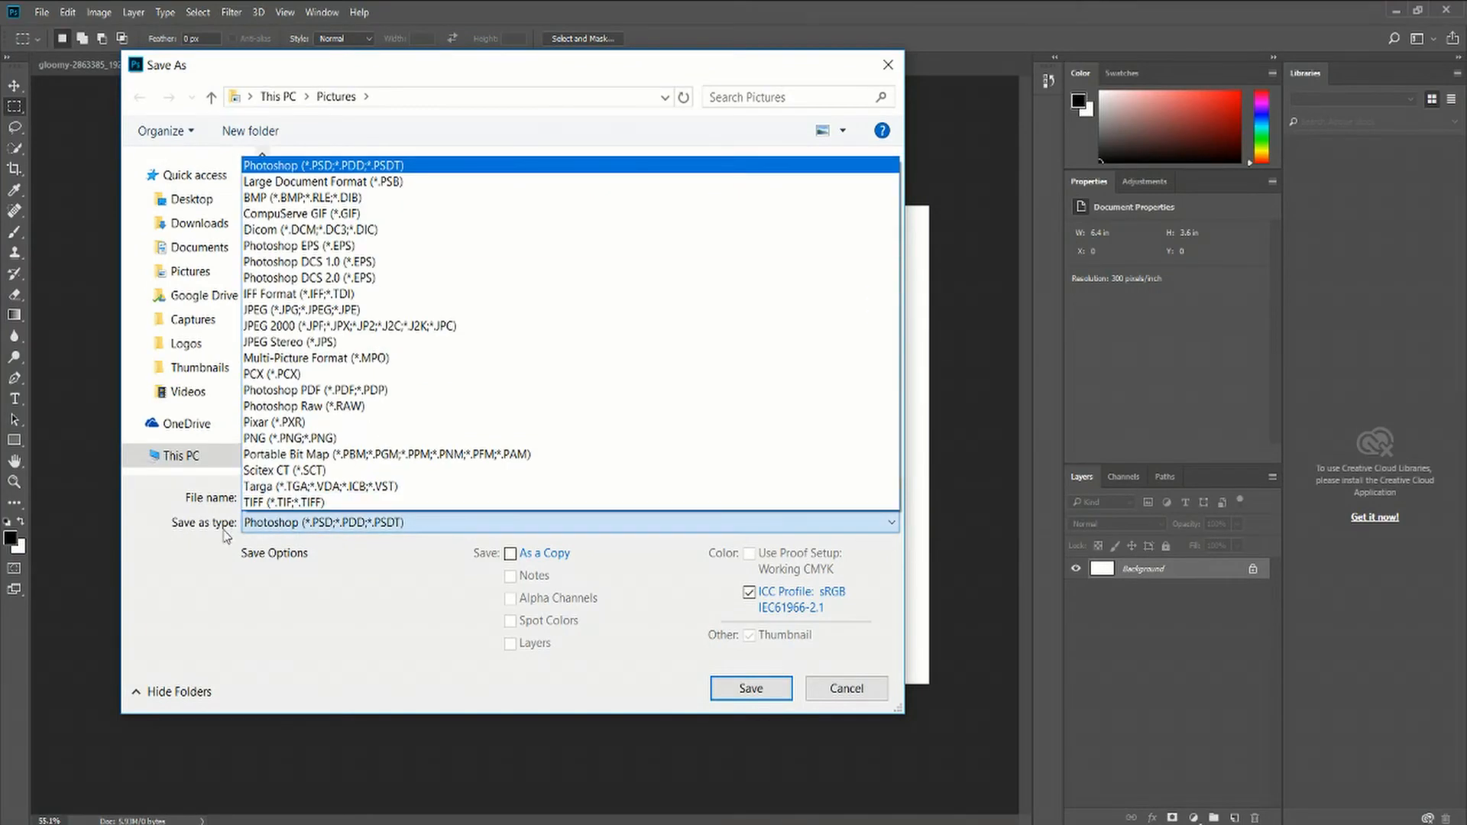
{"action": "left_click", "coordinate": [340, 526]}
{"action": "left_click", "coordinate": [371, 527]}
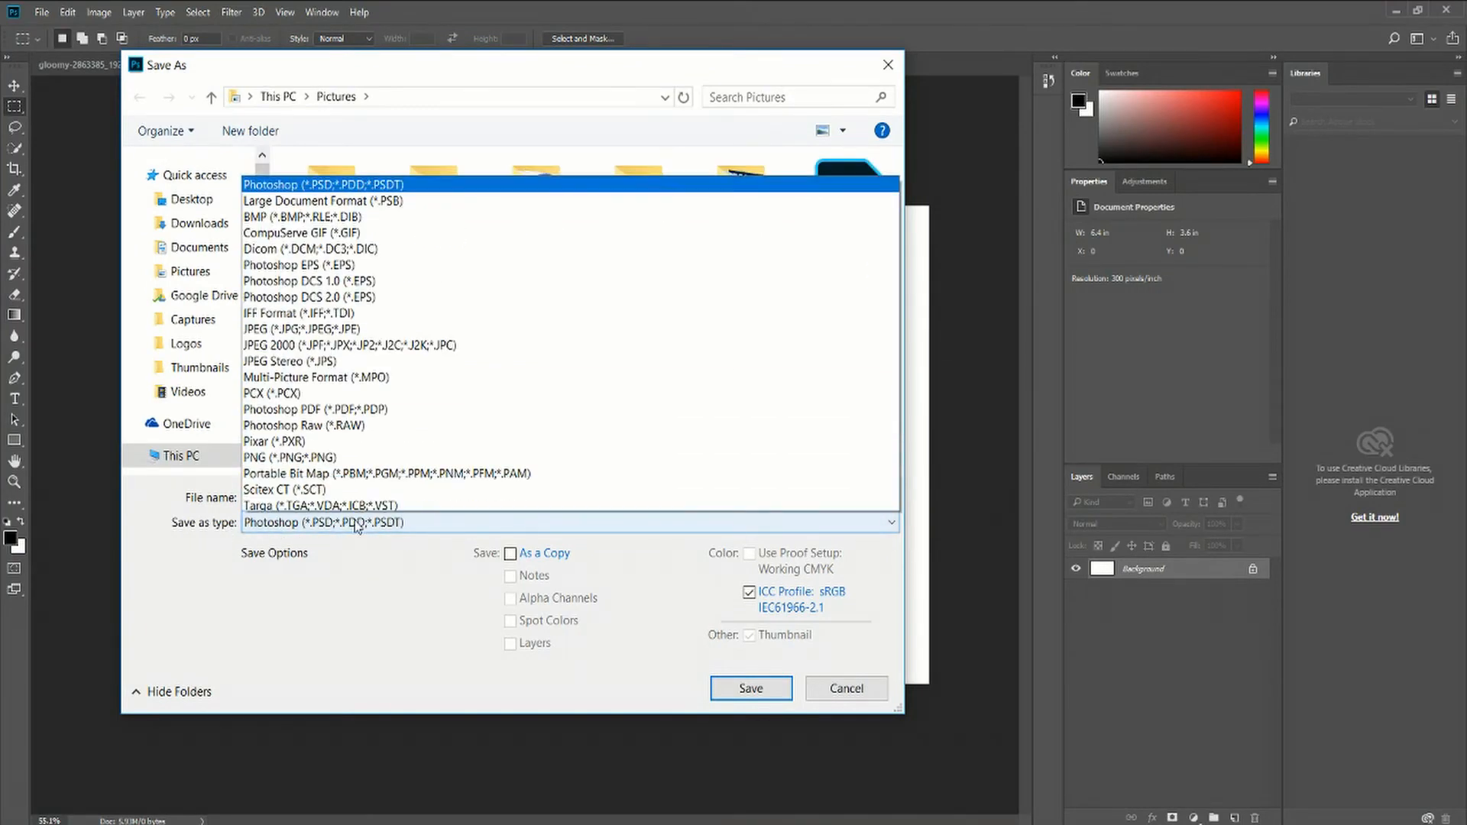
{"action": "left_click", "coordinate": [378, 163]}
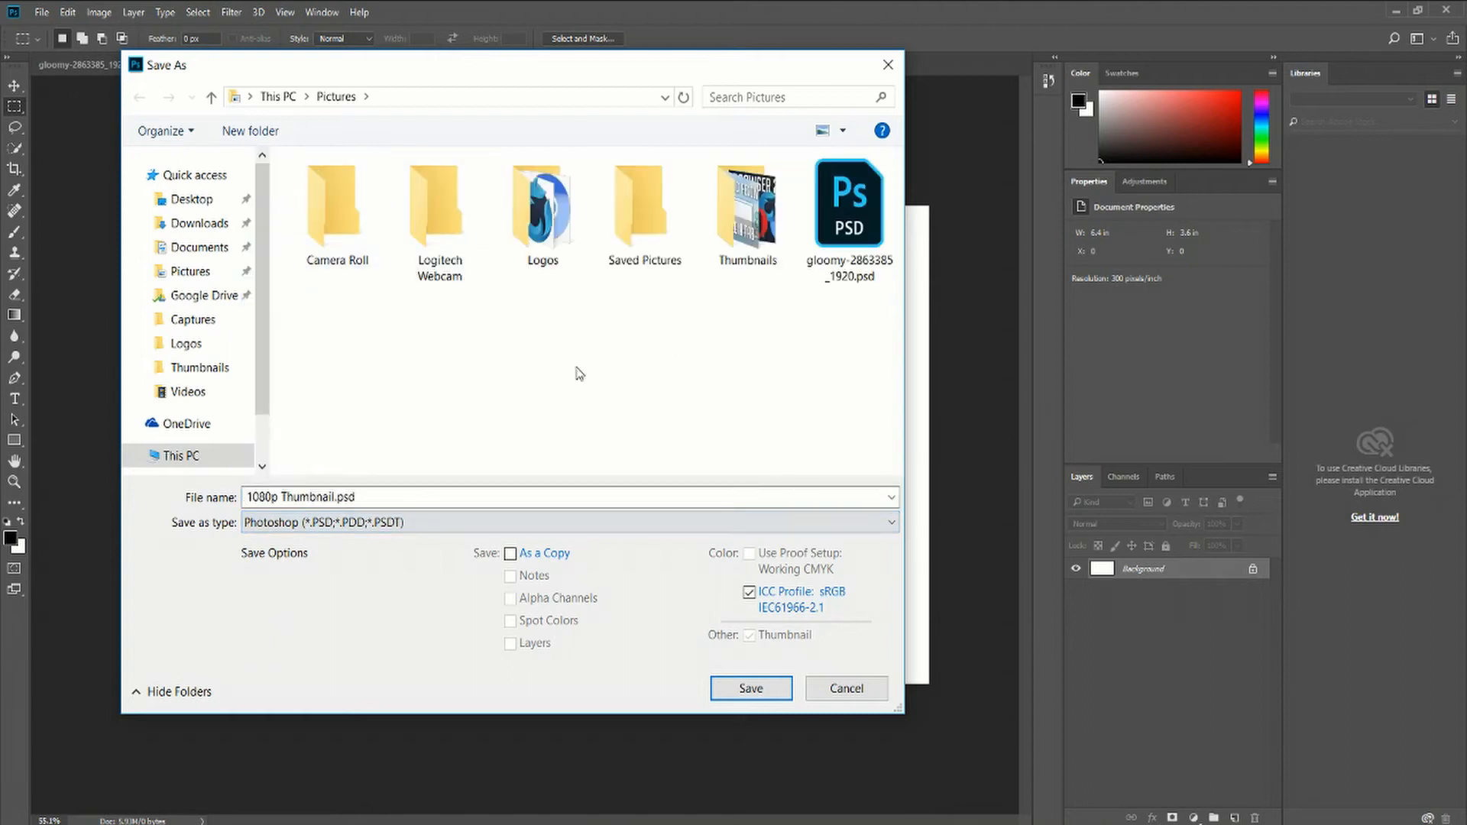
{"action": "left_click", "coordinate": [331, 497]}
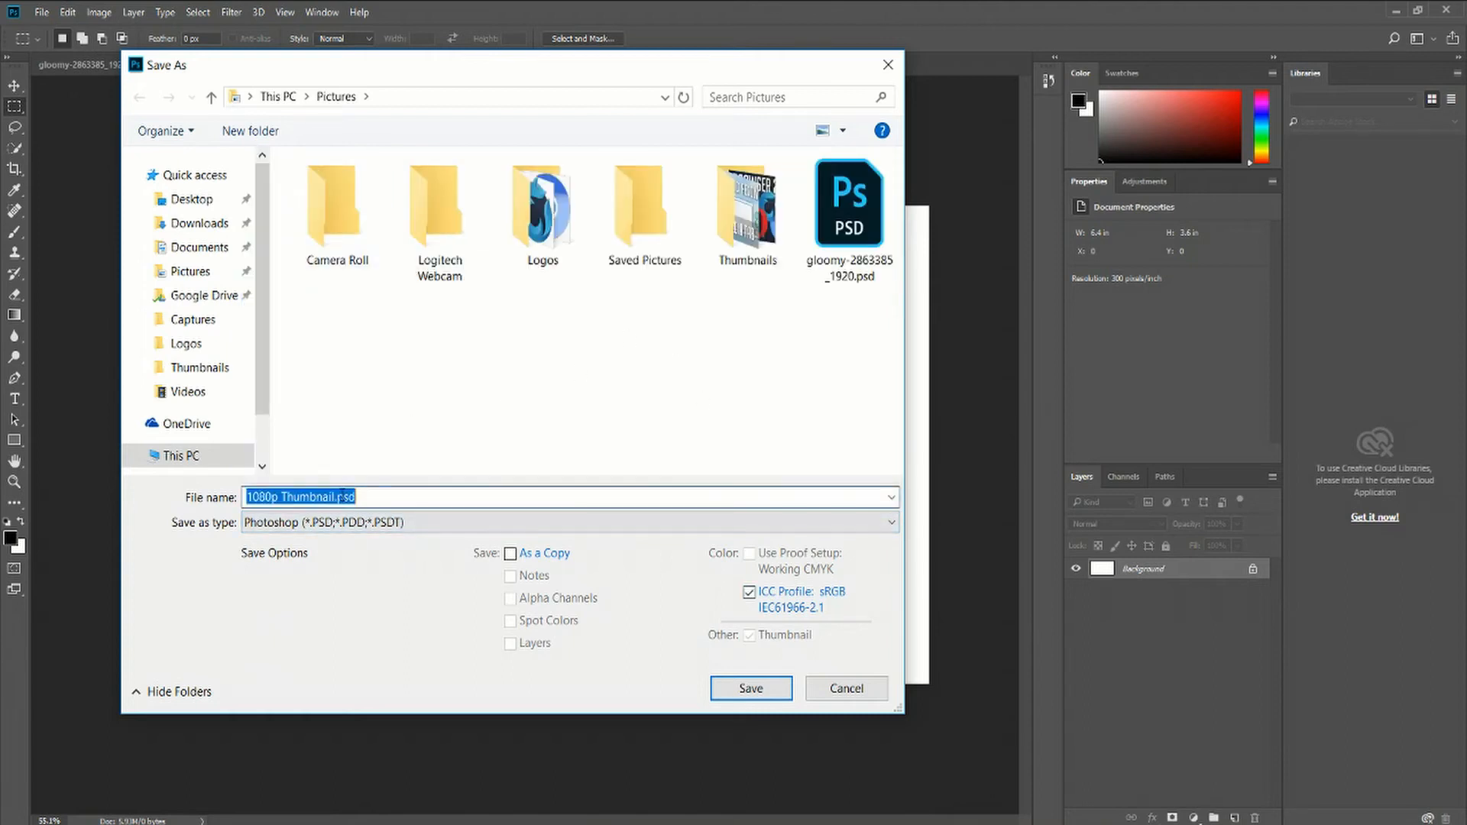
{"action": "left_click", "coordinate": [334, 498]}
{"action": "left_click_drag", "start_coordinate": [334, 498], "coordinate": [217, 510]}
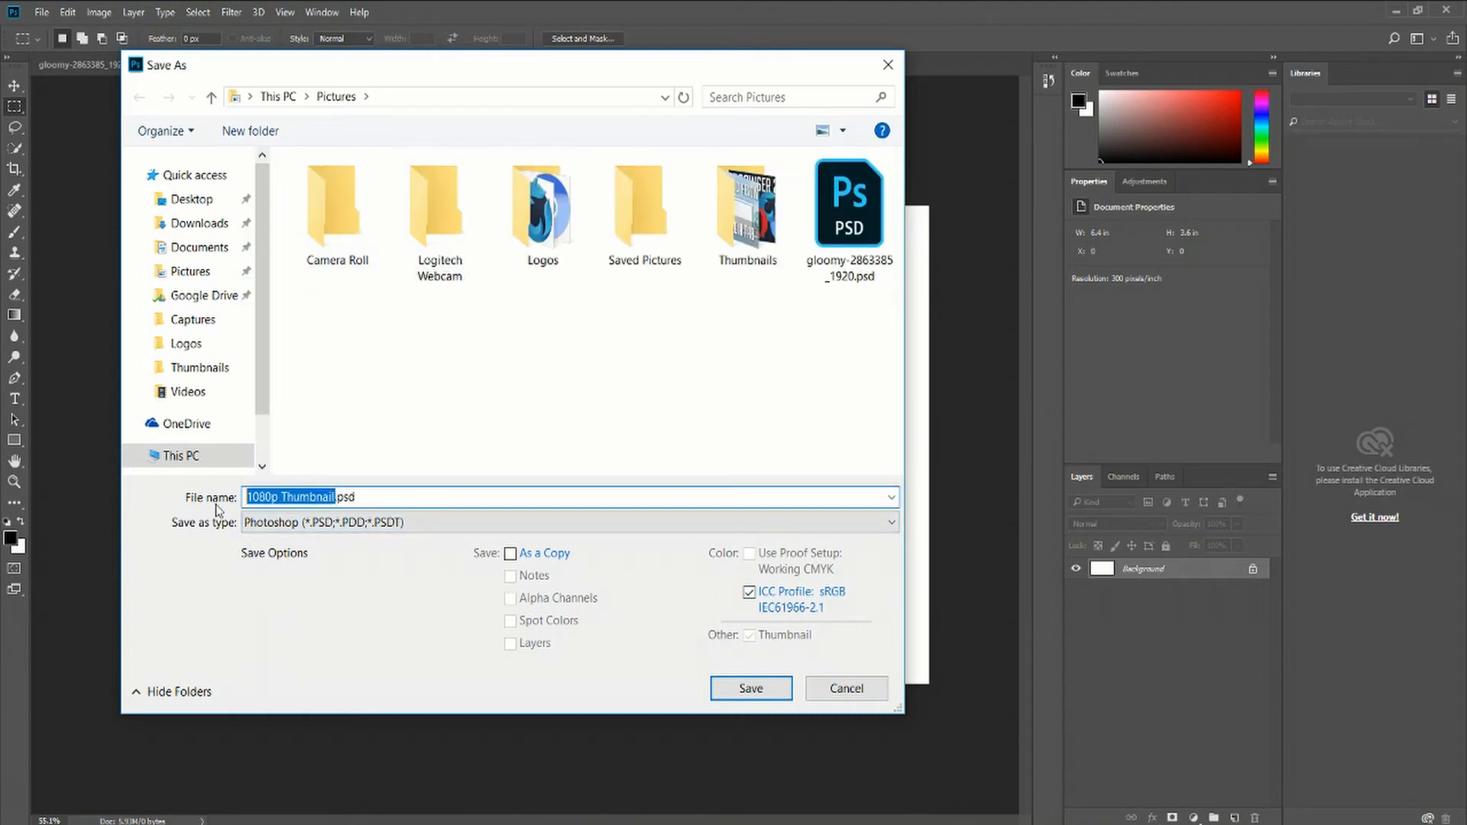
{"action": "key", "text": "BackSpace"}
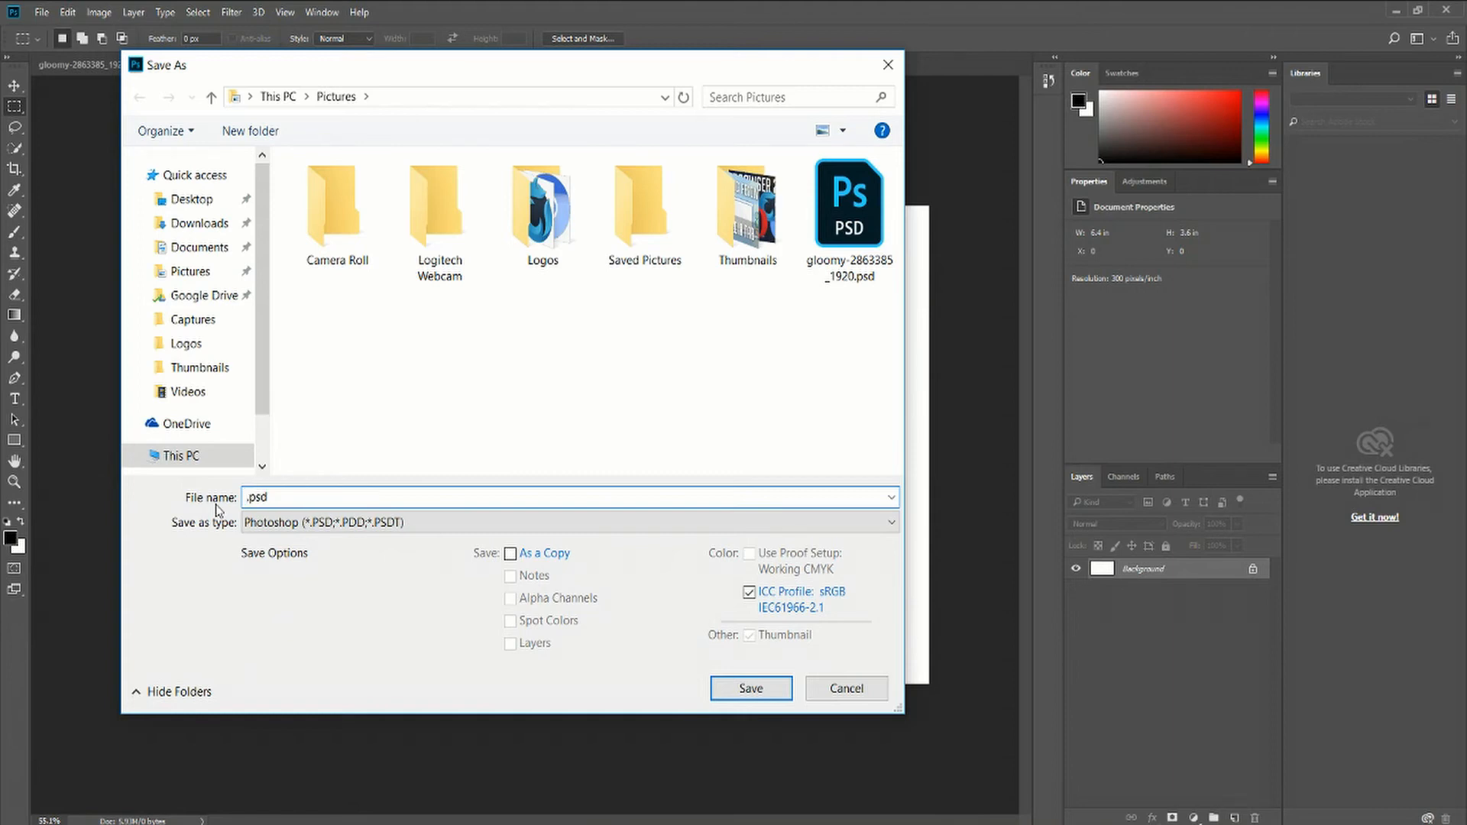
{"action": "type", "text": "TestDocument"}
{"action": "left_click", "coordinate": [745, 689]}
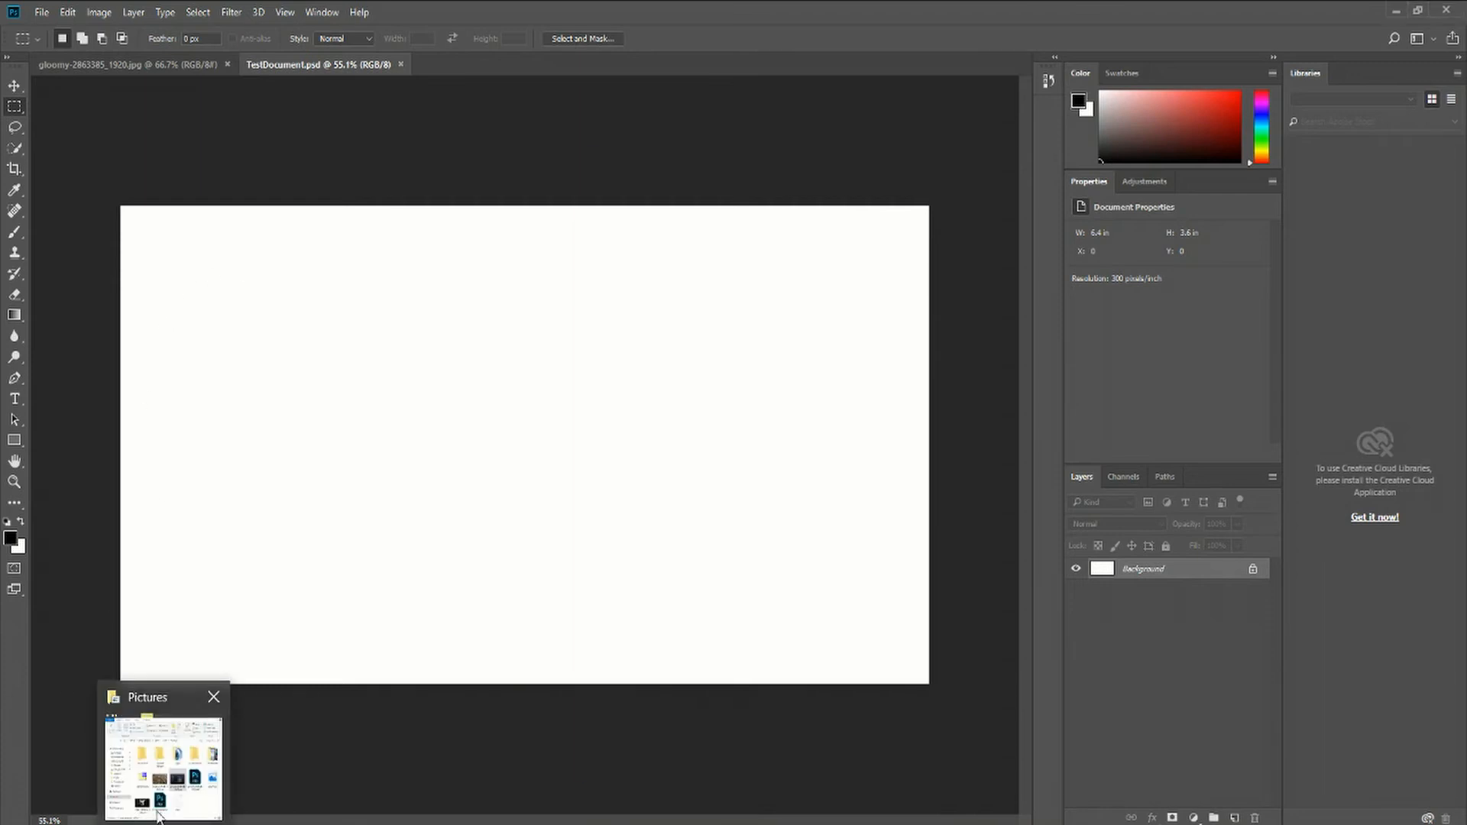
Drag the books-1655783_1920 image from the Pictures folder into the document
{"action": "left_click", "coordinate": [159, 811]}
{"action": "left_click_drag", "start_coordinate": [955, 170], "coordinate": [1073, 171]}
{"action": "left_click", "coordinate": [1214, 660]}
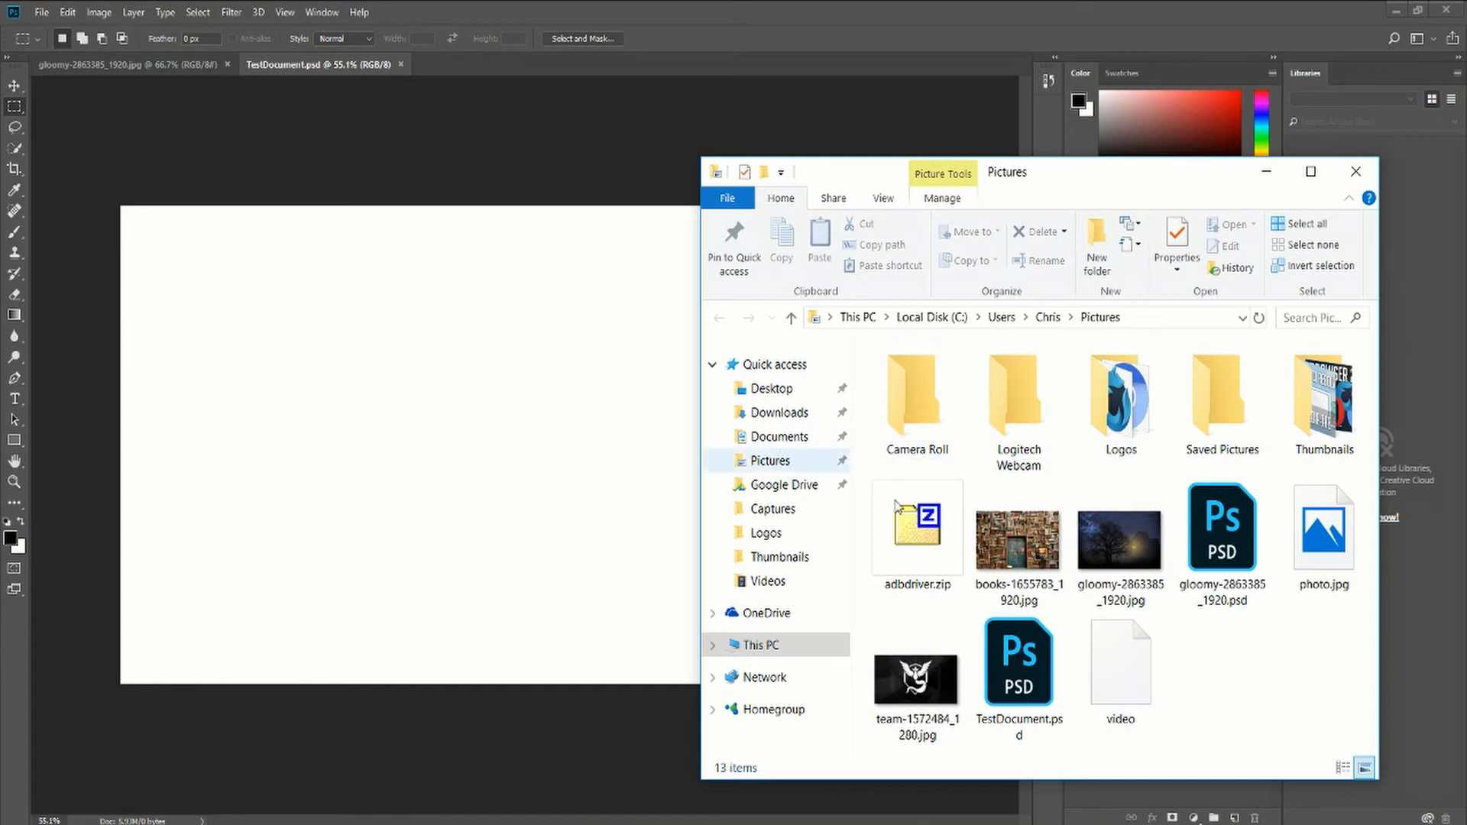
{"action": "left_click_drag", "start_coordinate": [1018, 544], "coordinate": [438, 436]}
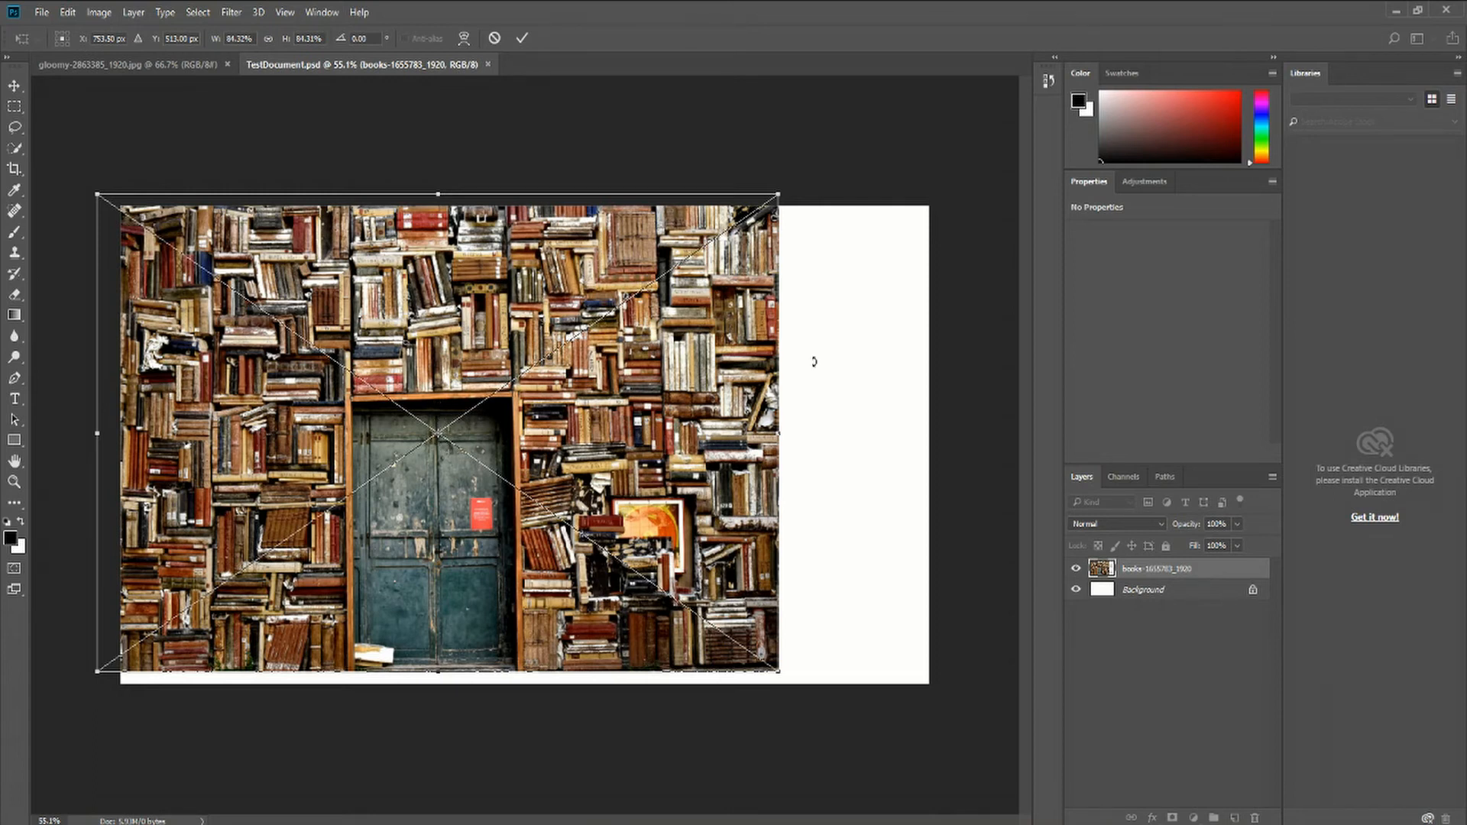
Move the placed books image to align with the canvas's left and top edges
{"action": "mouse_move", "coordinate": [429, 387]}
{"action": "left_mouse_down"}
{"action": "mouse_move", "coordinate": [581, 400]}
{"action": "mouse_move", "coordinate": [505, 399]}
{"action": "mouse_move", "coordinate": [518, 398]}
{"action": "mouse_move", "coordinate": [498, 373]}
{"action": "mouse_move", "coordinate": [451, 380]}
{"action": "left_mouse_up"}
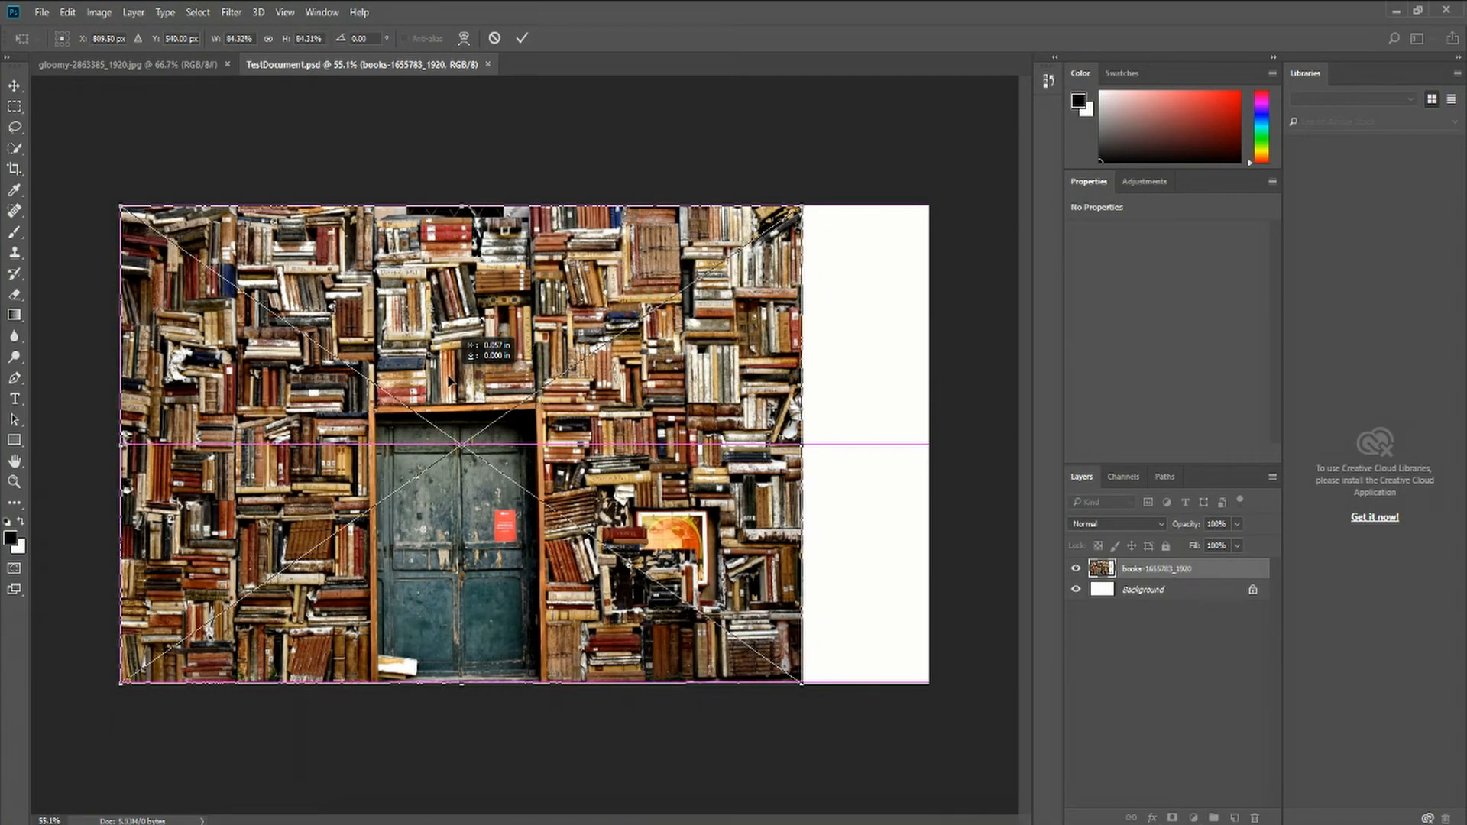
{"action": "left_click_drag", "start_coordinate": [450, 380], "coordinate": [534, 377]}
{"action": "left_click_drag", "start_coordinate": [560, 375], "coordinate": [453, 374]}
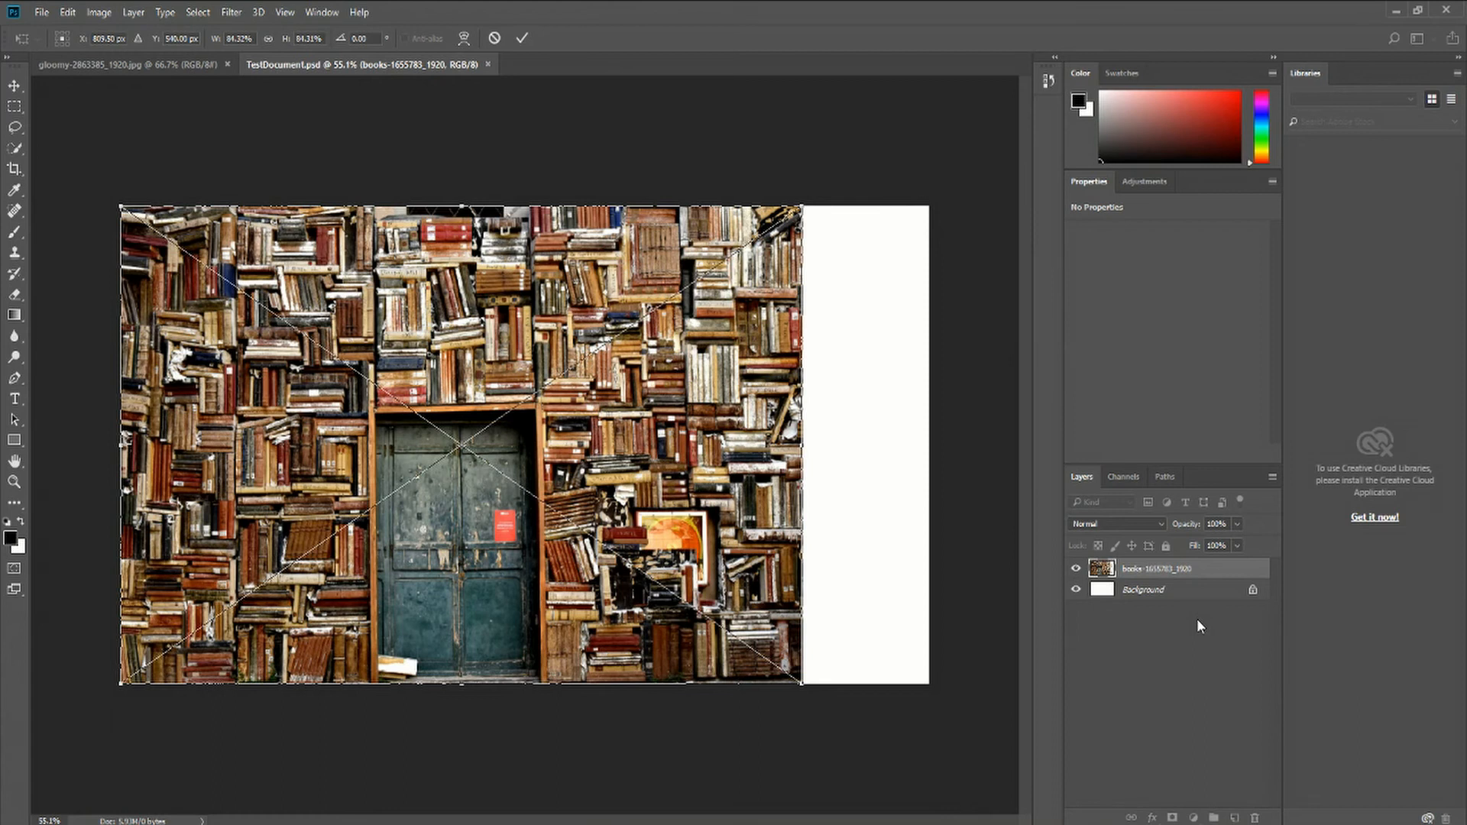
{"action": "left_click_drag", "start_coordinate": [703, 513], "coordinate": [695, 514]}
{"action": "left_click_drag", "start_coordinate": [801, 445], "coordinate": [929, 437]}
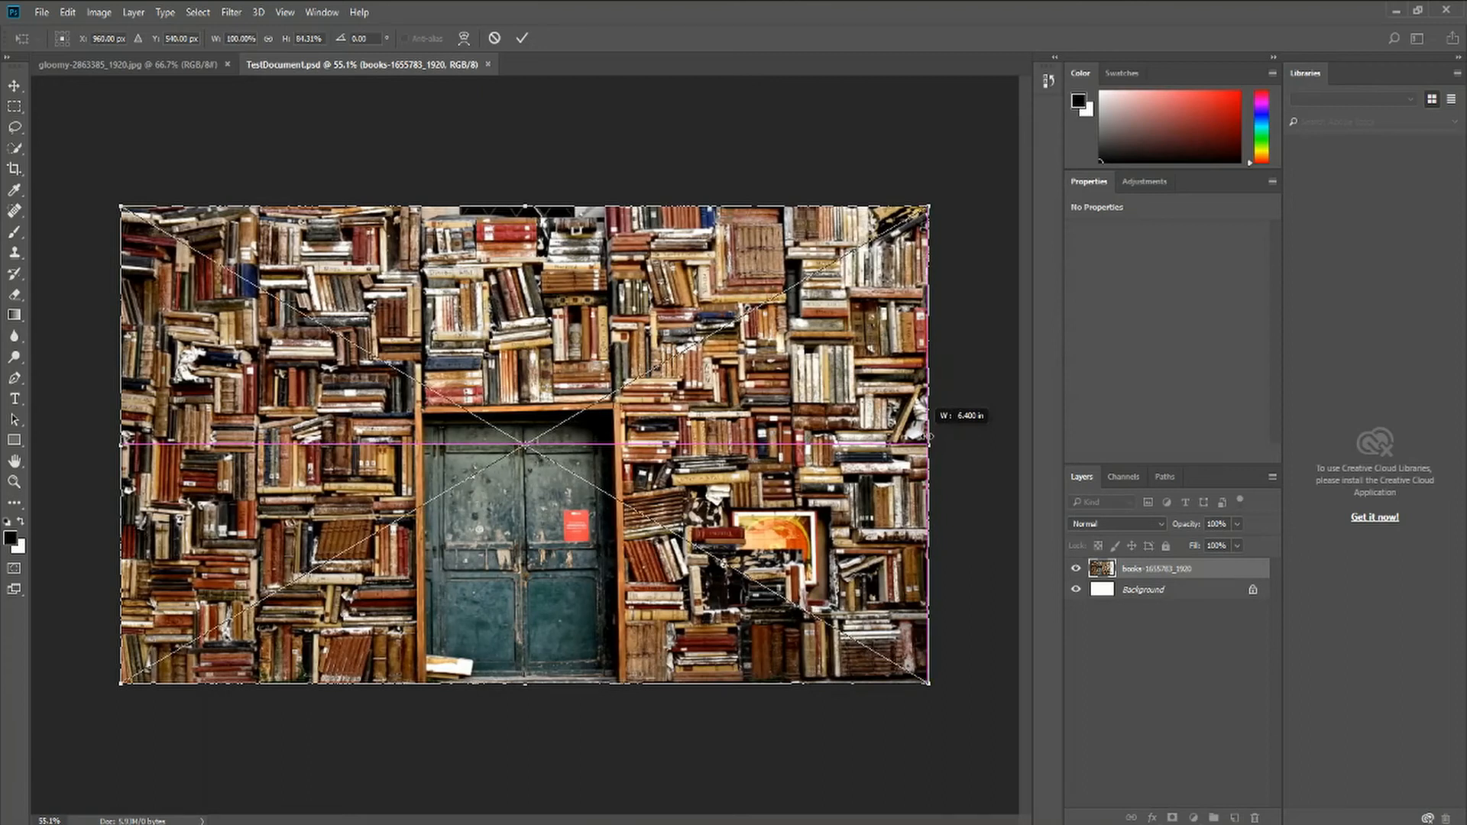
{"action": "left_click_drag", "start_coordinate": [928, 437], "coordinate": [805, 437]}
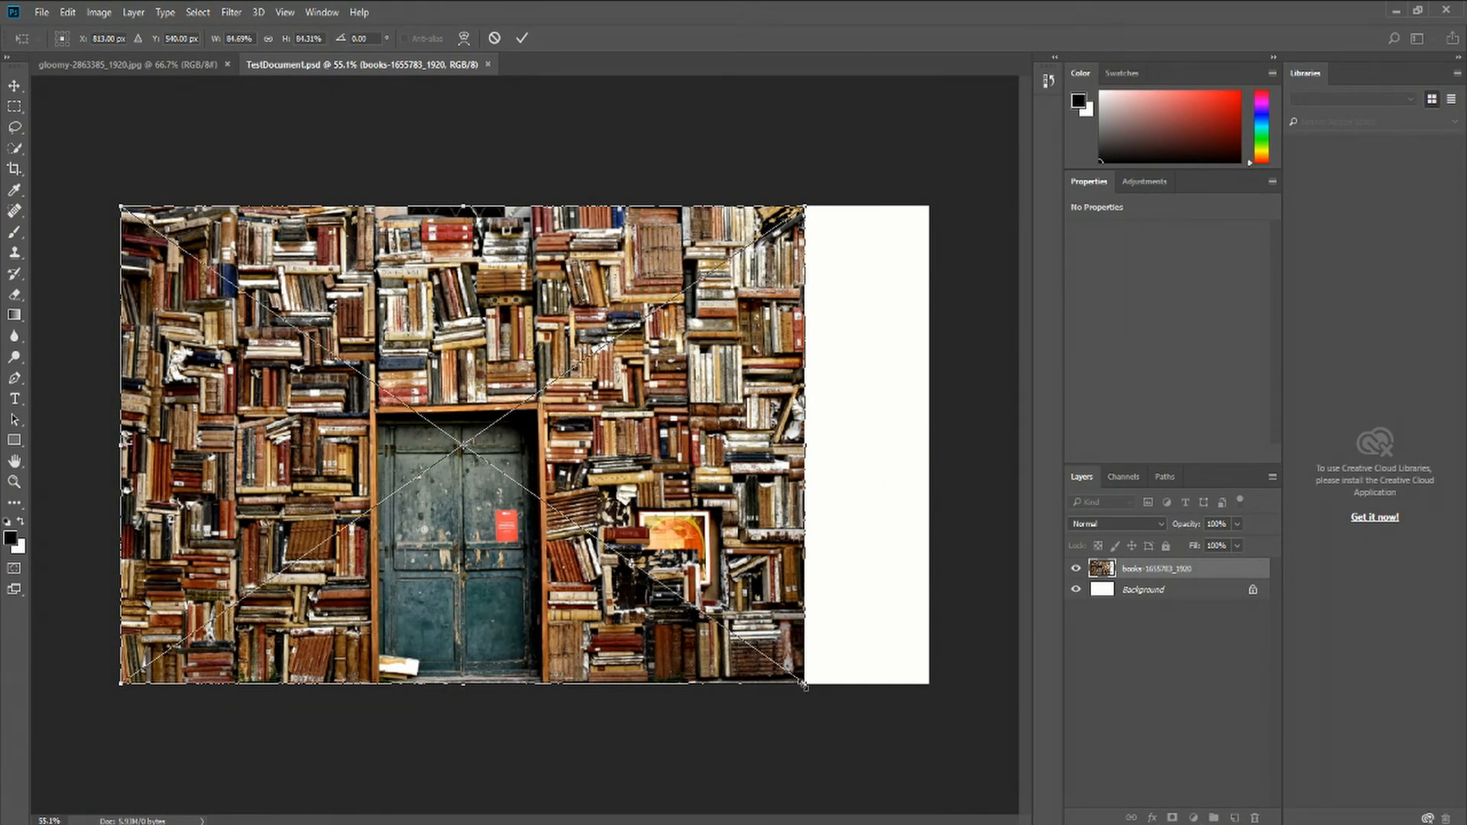
Enlarge the books image to about 100% so it covers the canvas, shift it upward, and commit the placement
{"action": "left_click_drag", "start_coordinate": [805, 686], "coordinate": [969, 713]}
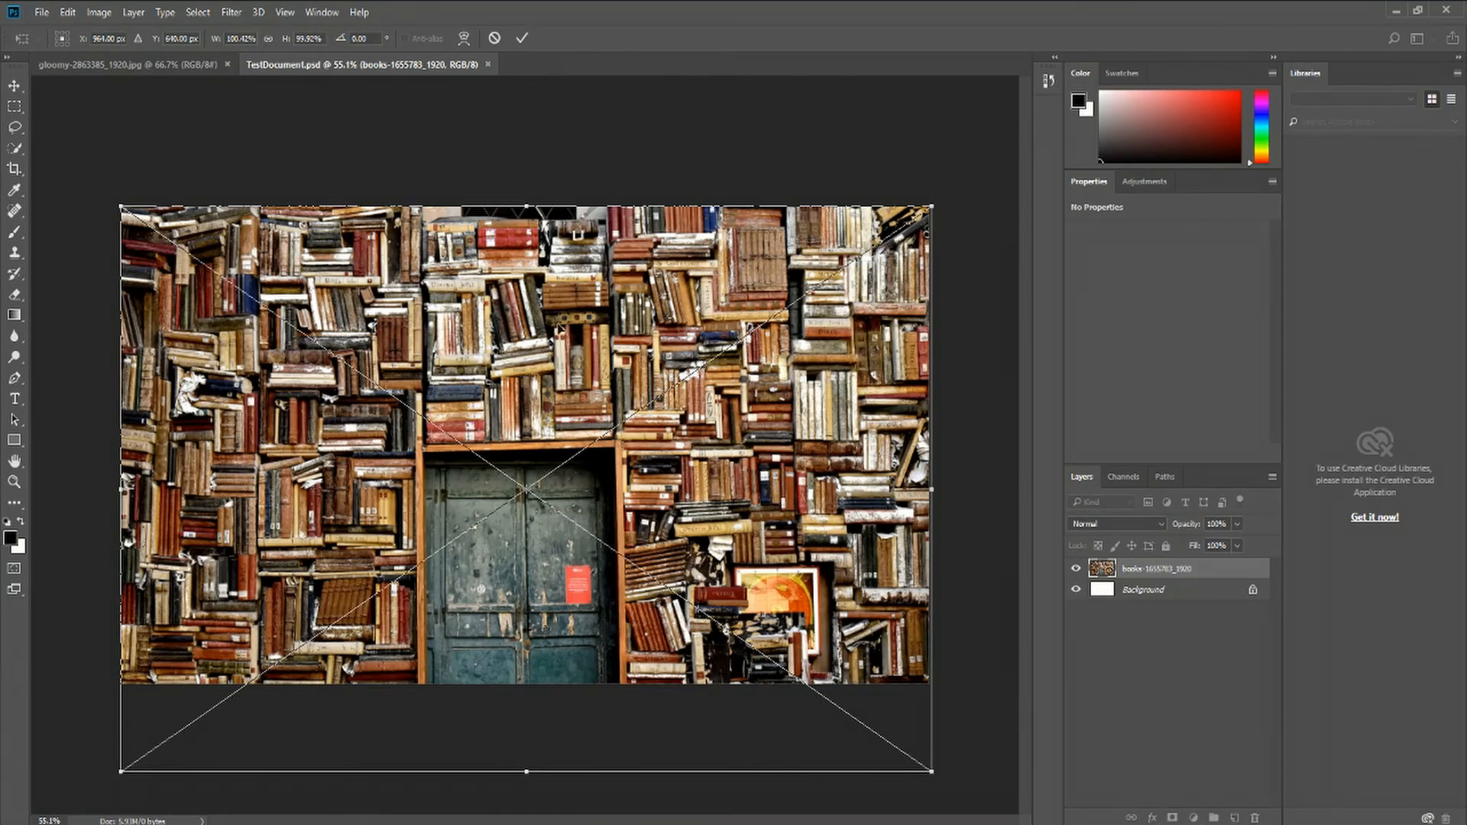
{"action": "left_click_drag", "start_coordinate": [550, 449], "coordinate": [550, 408]}
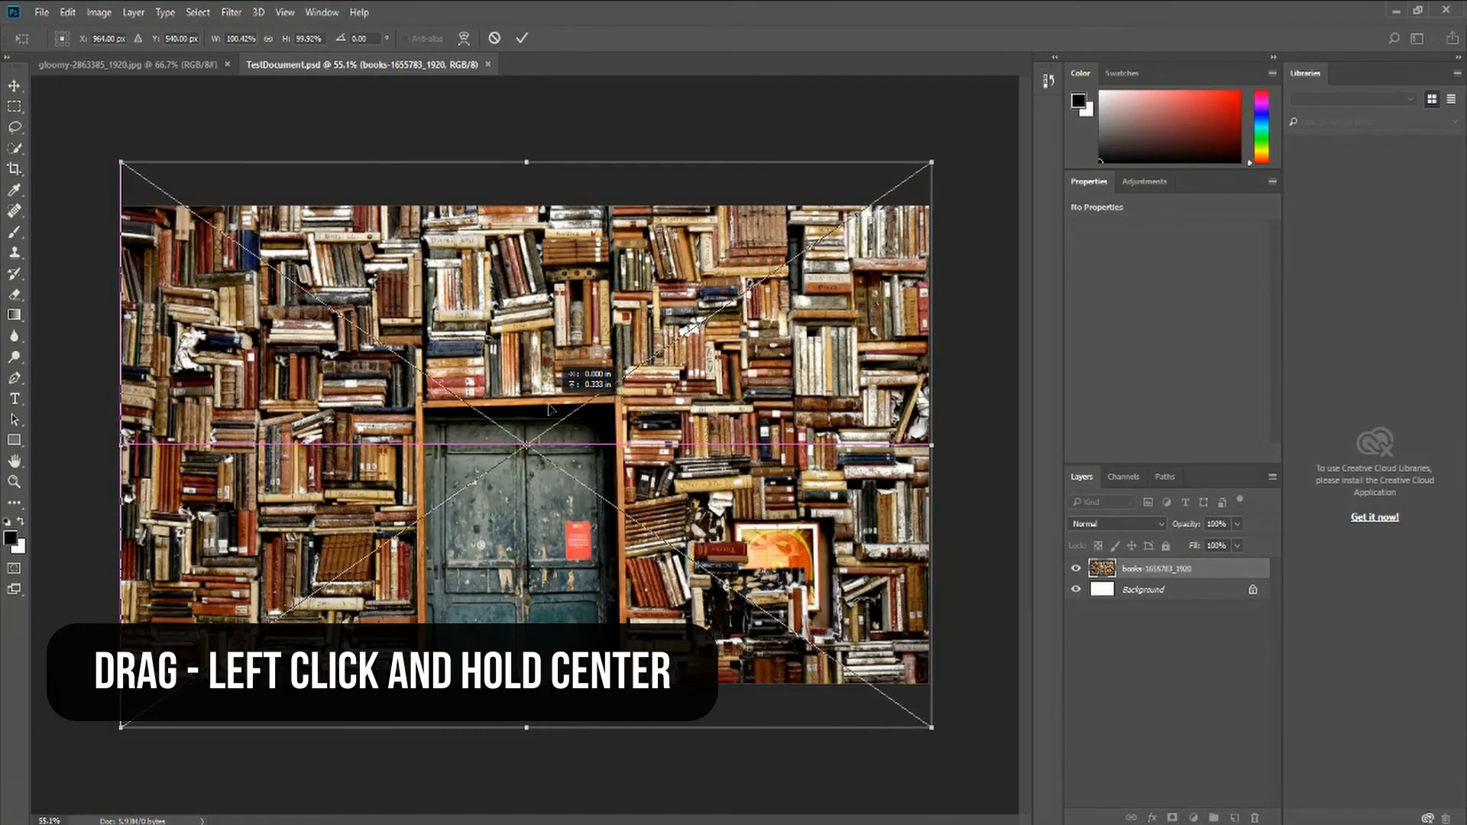
{"action": "left_click_drag", "start_coordinate": [549, 409], "coordinate": [549, 409]}
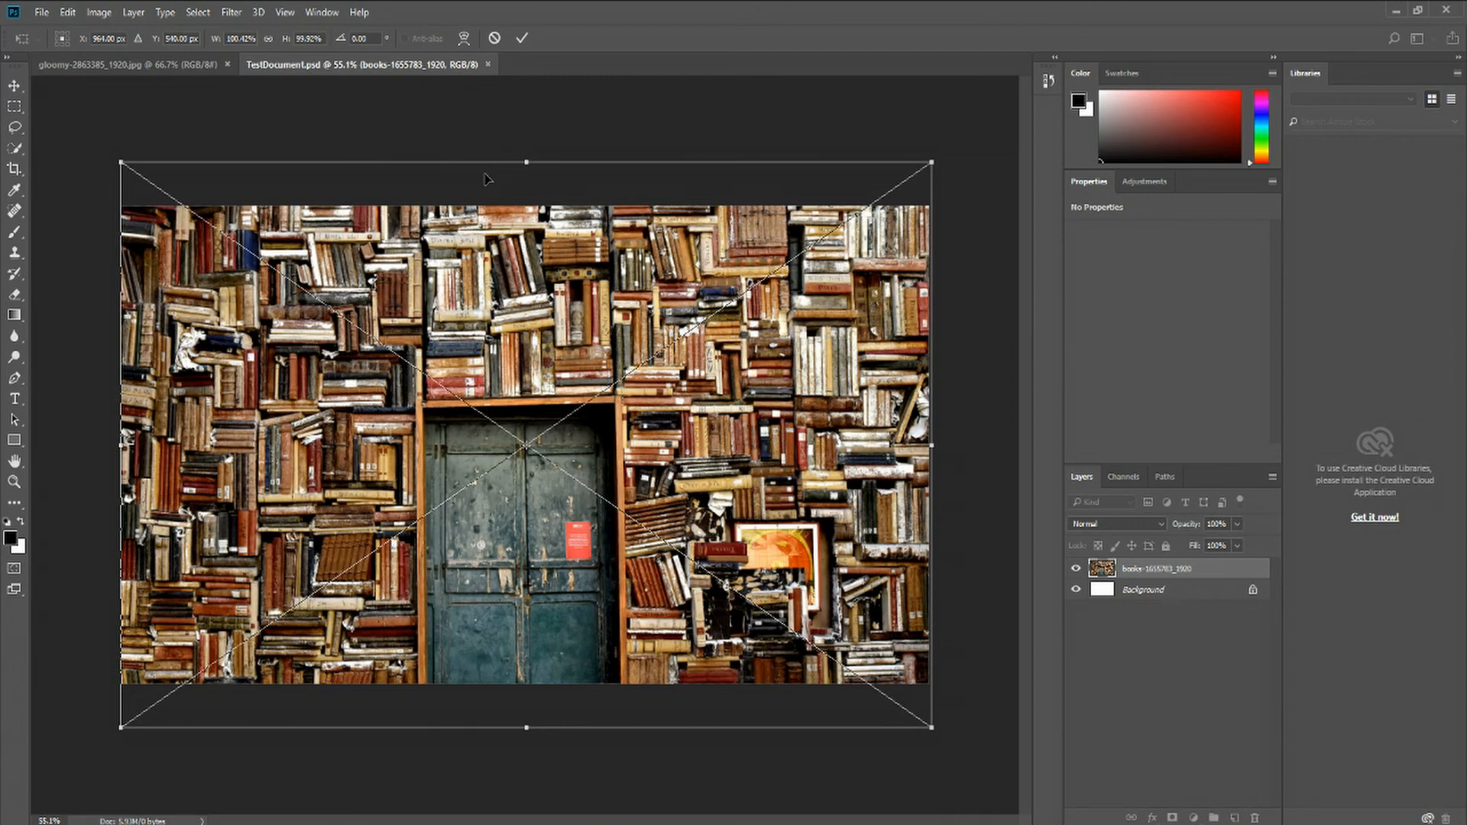
{"action": "left_click", "coordinate": [41, 13]}
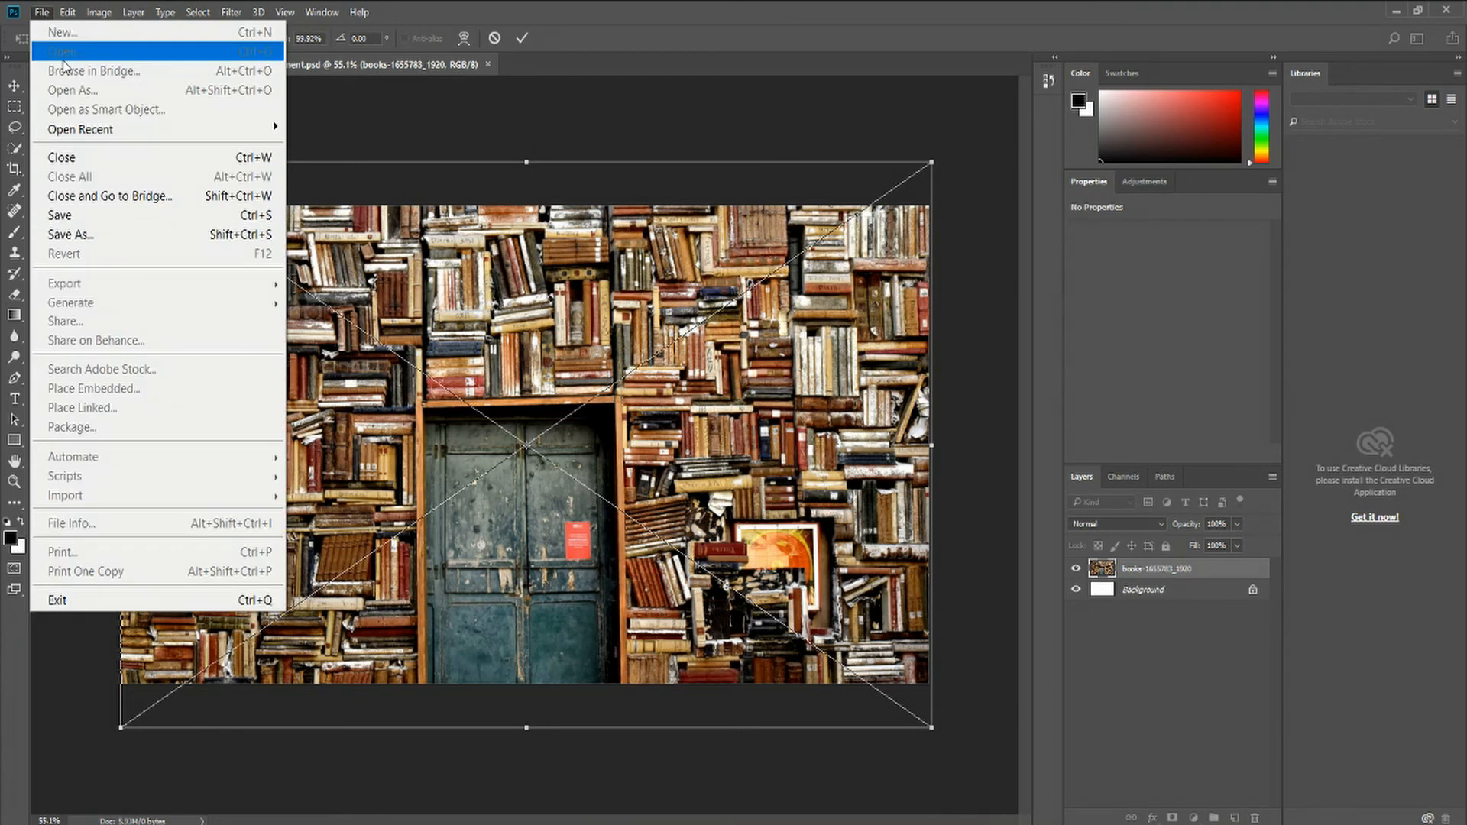
{"action": "left_click", "coordinate": [38, 15]}
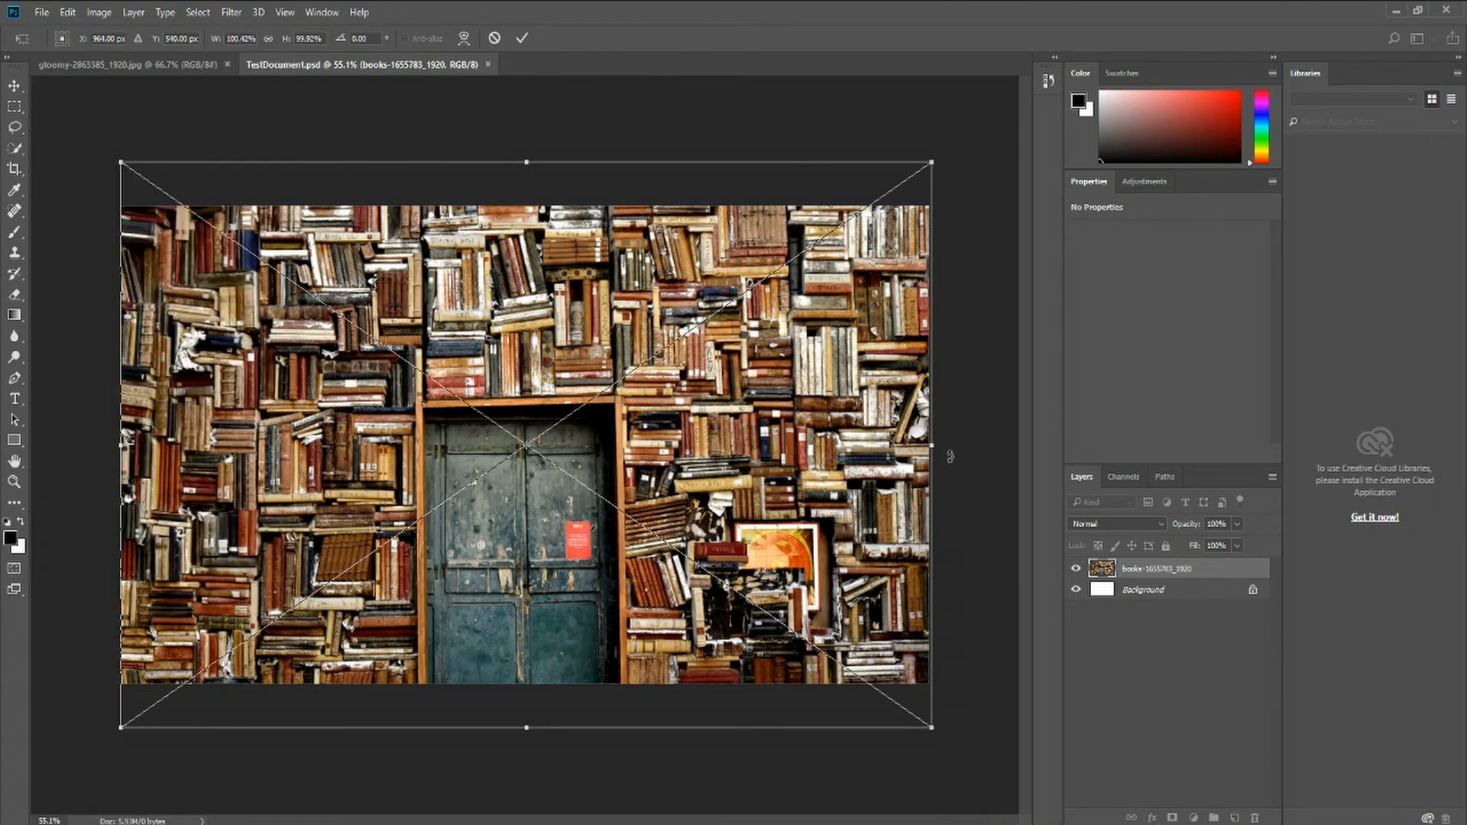
{"action": "left_click_drag", "start_coordinate": [545, 379], "coordinate": [544, 334]}
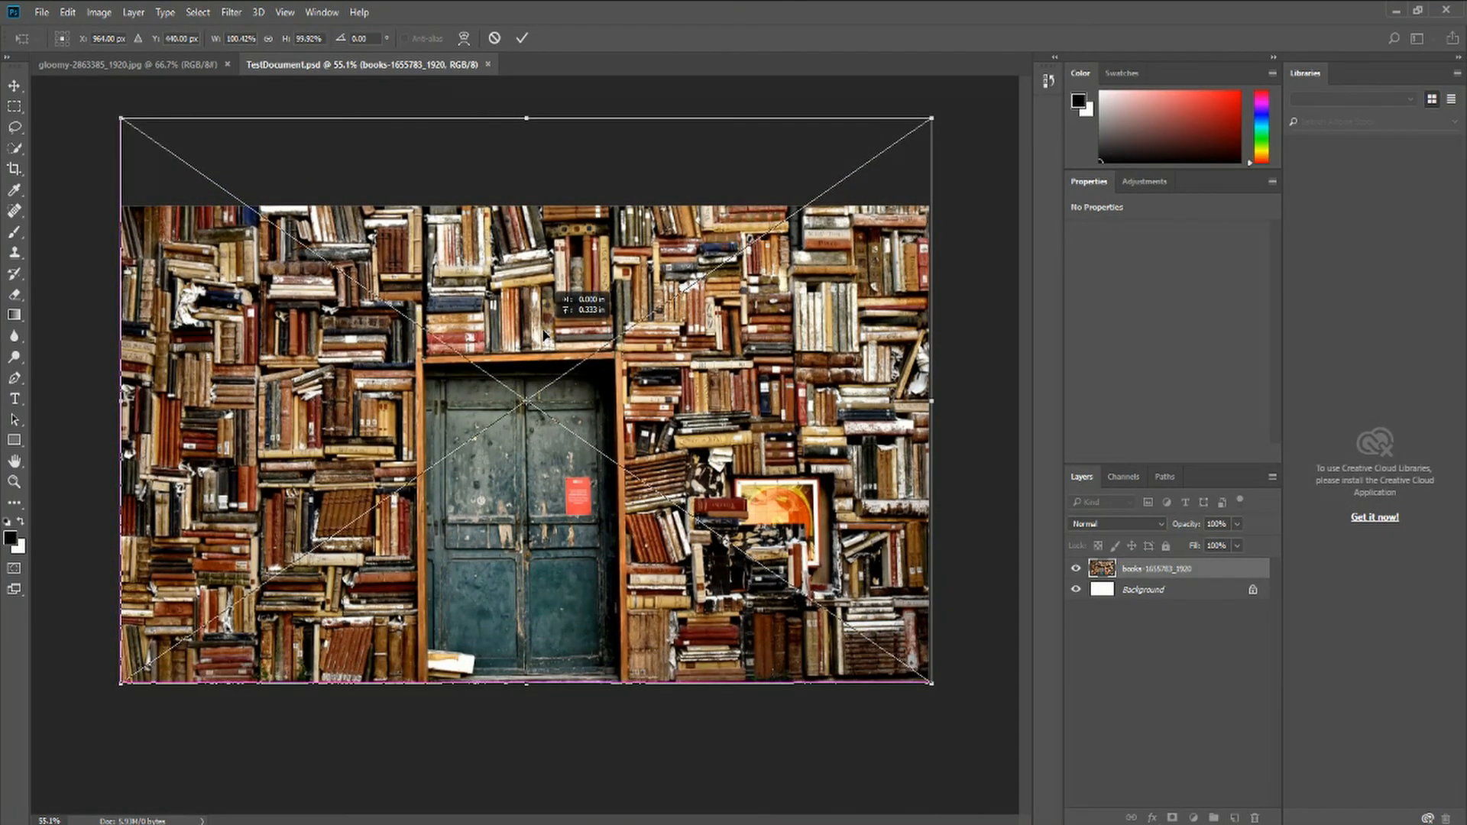
{"action": "left_click_drag", "start_coordinate": [544, 334], "coordinate": [545, 334]}
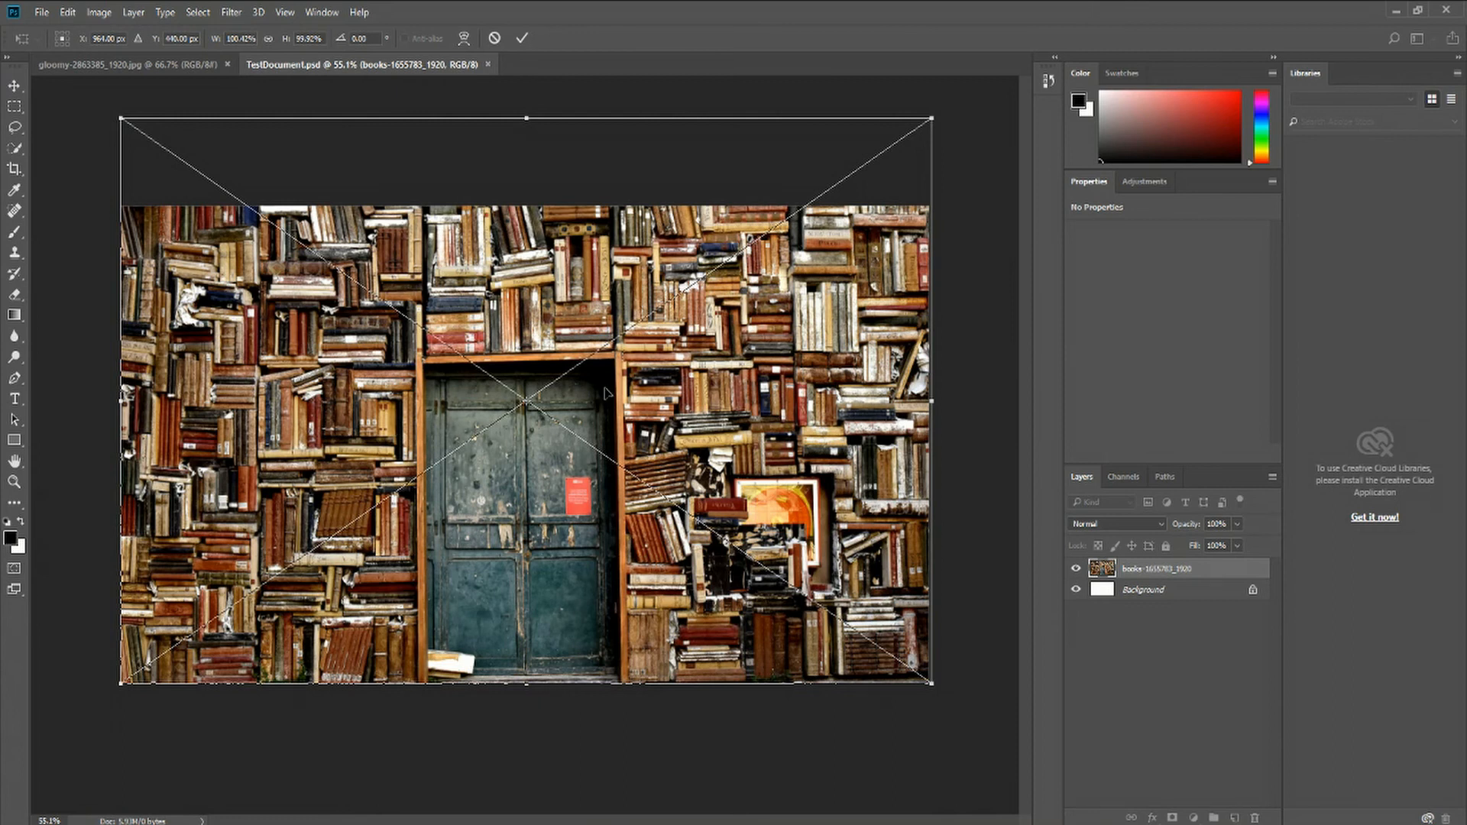
{"action": "left_click", "coordinate": [522, 37]}
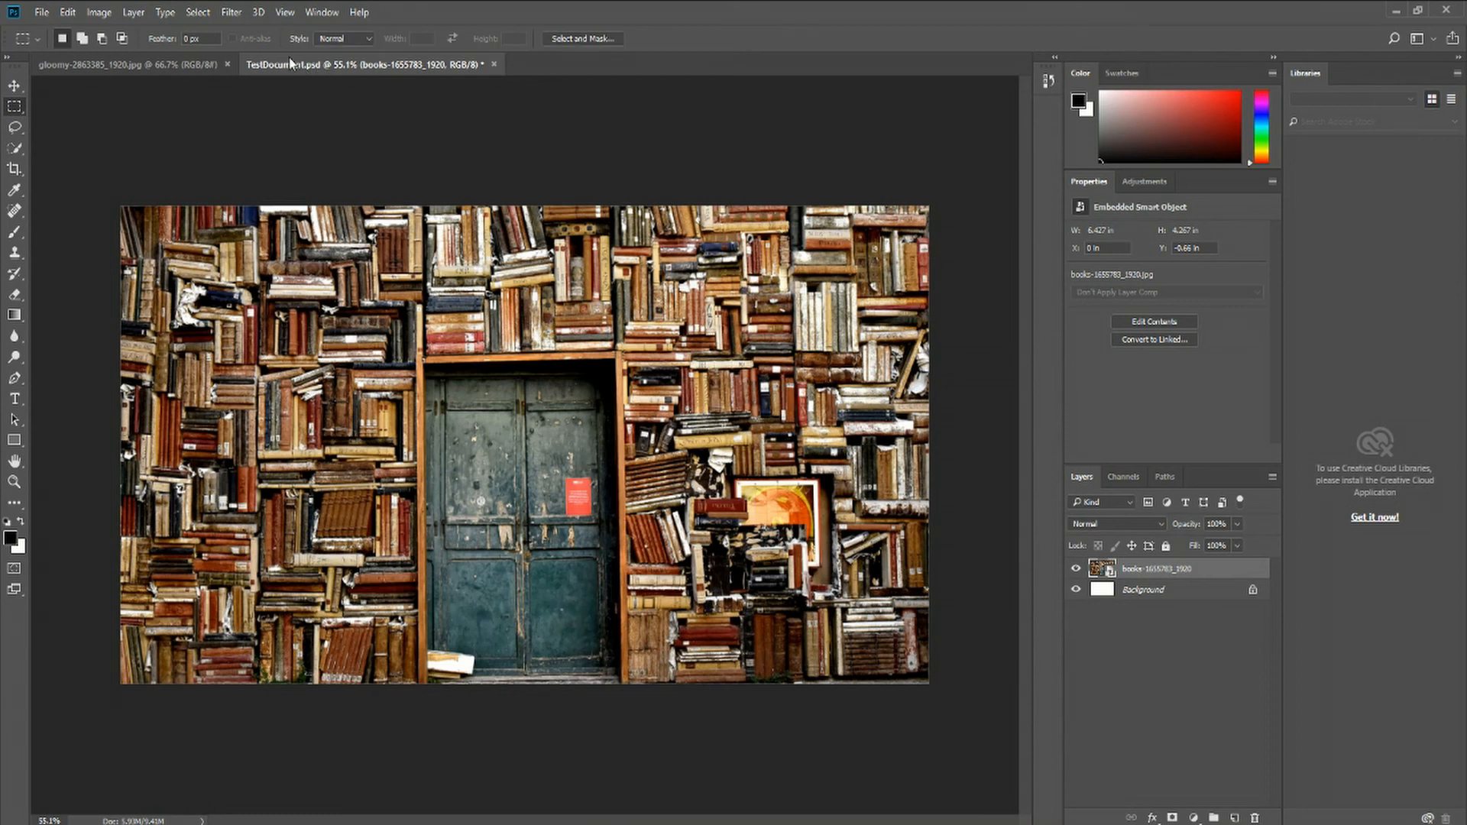
Save the document with Maximize Compatibility enabled
{"action": "left_click", "coordinate": [50, 14]}
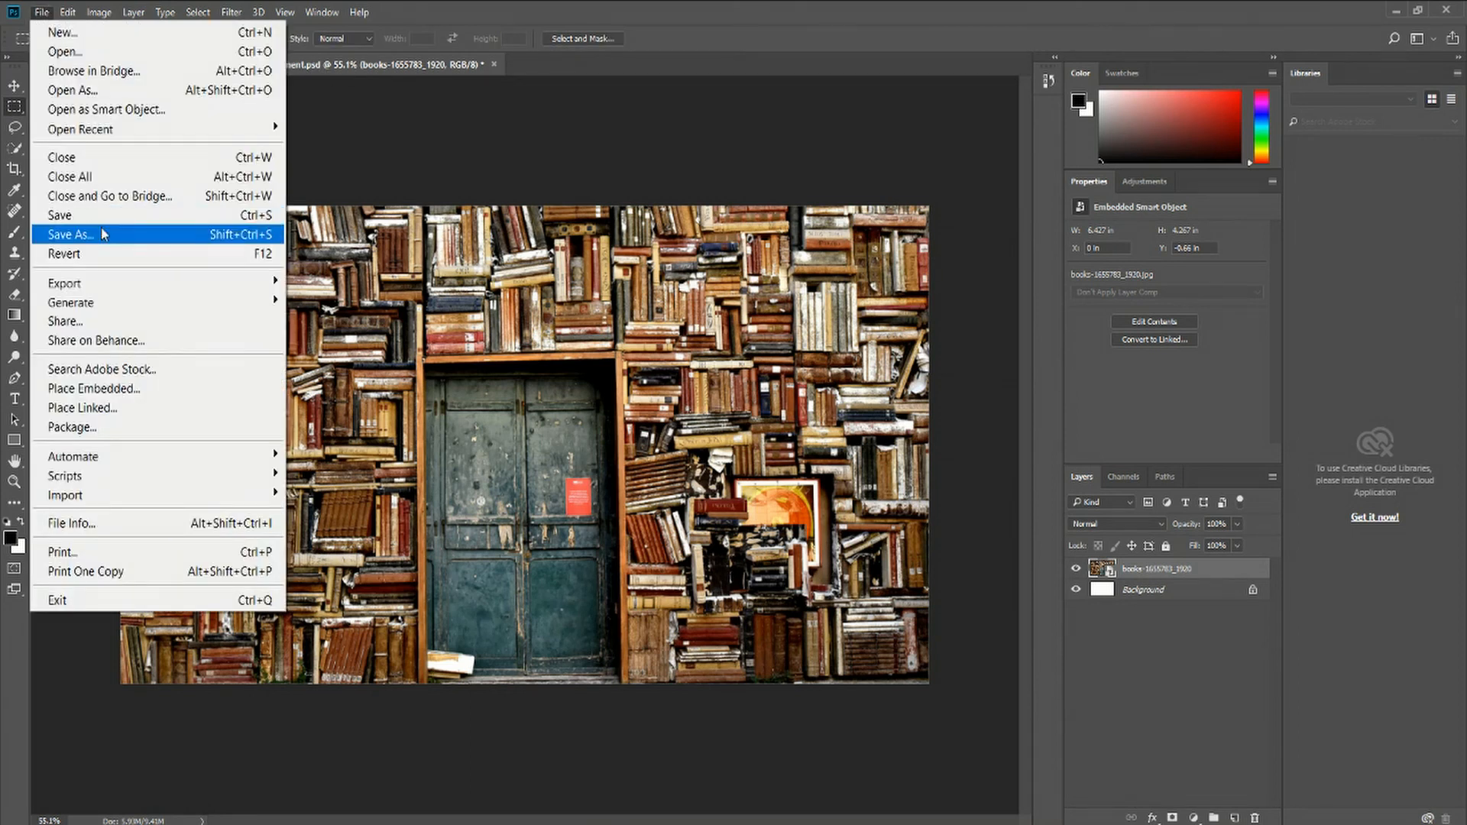
{"action": "left_click", "coordinate": [33, 11]}
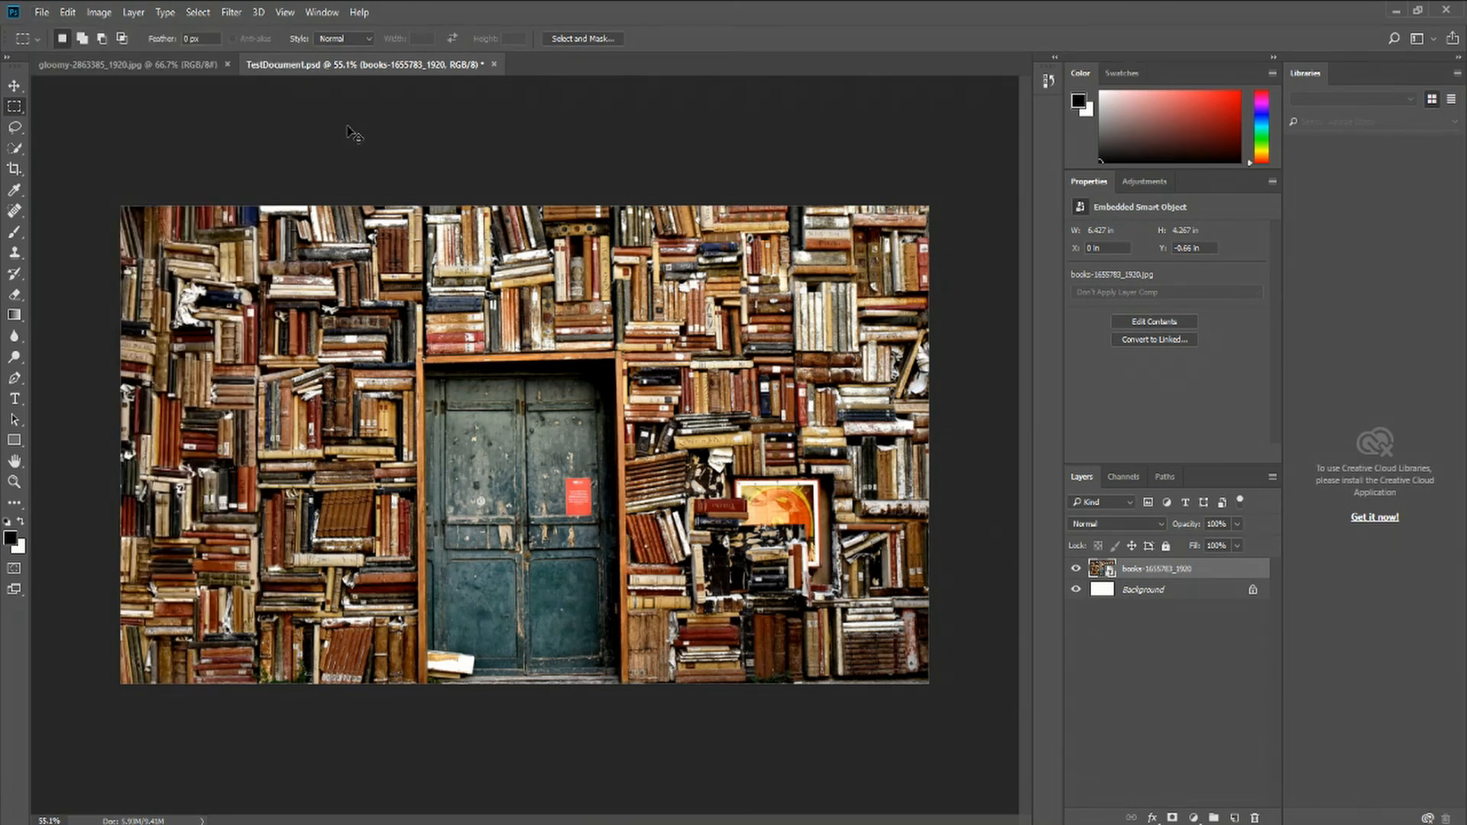
{"action": "key", "text": "ctrl+s"}
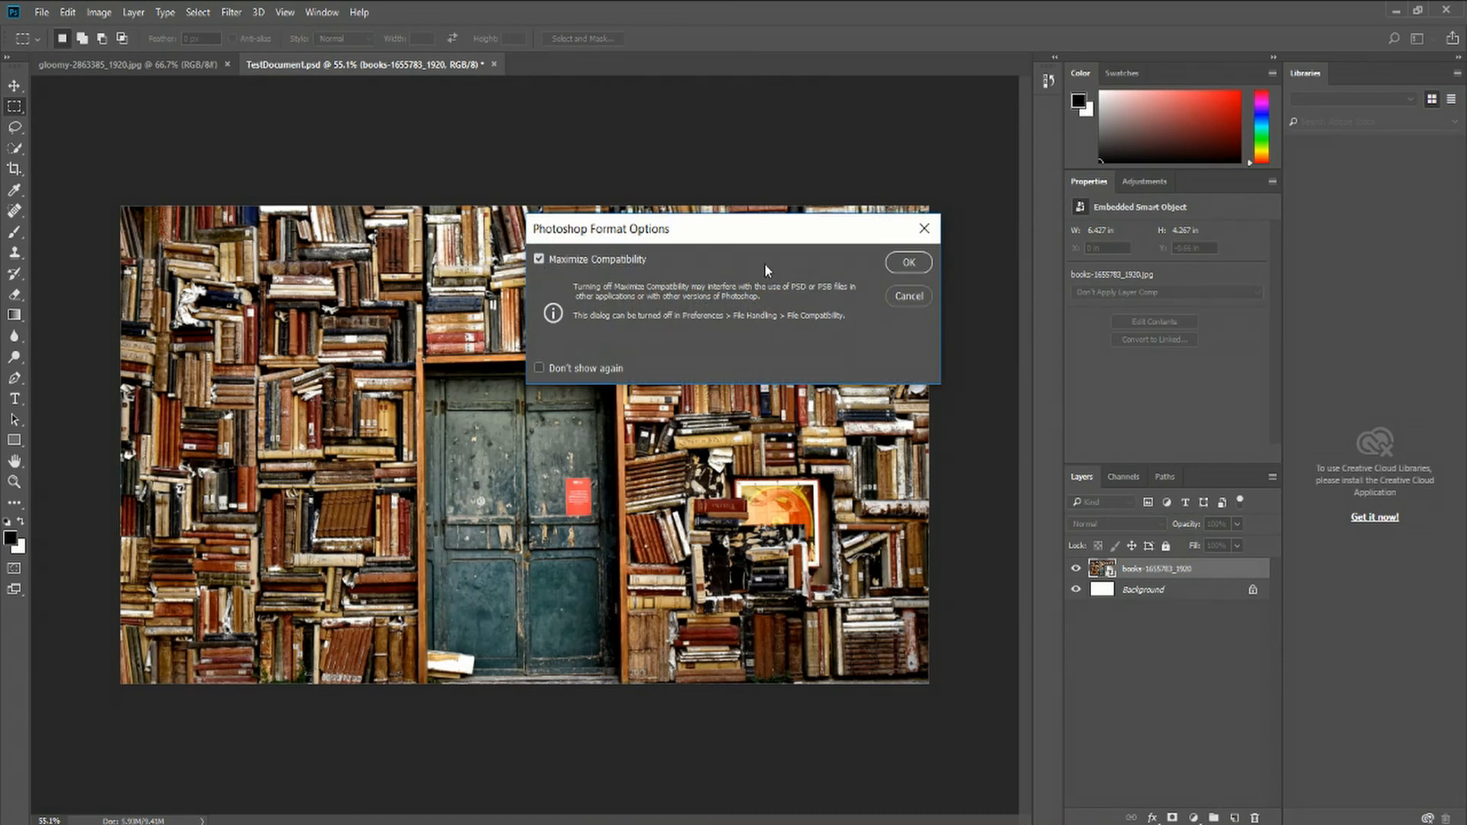
{"action": "left_click", "coordinate": [905, 264]}
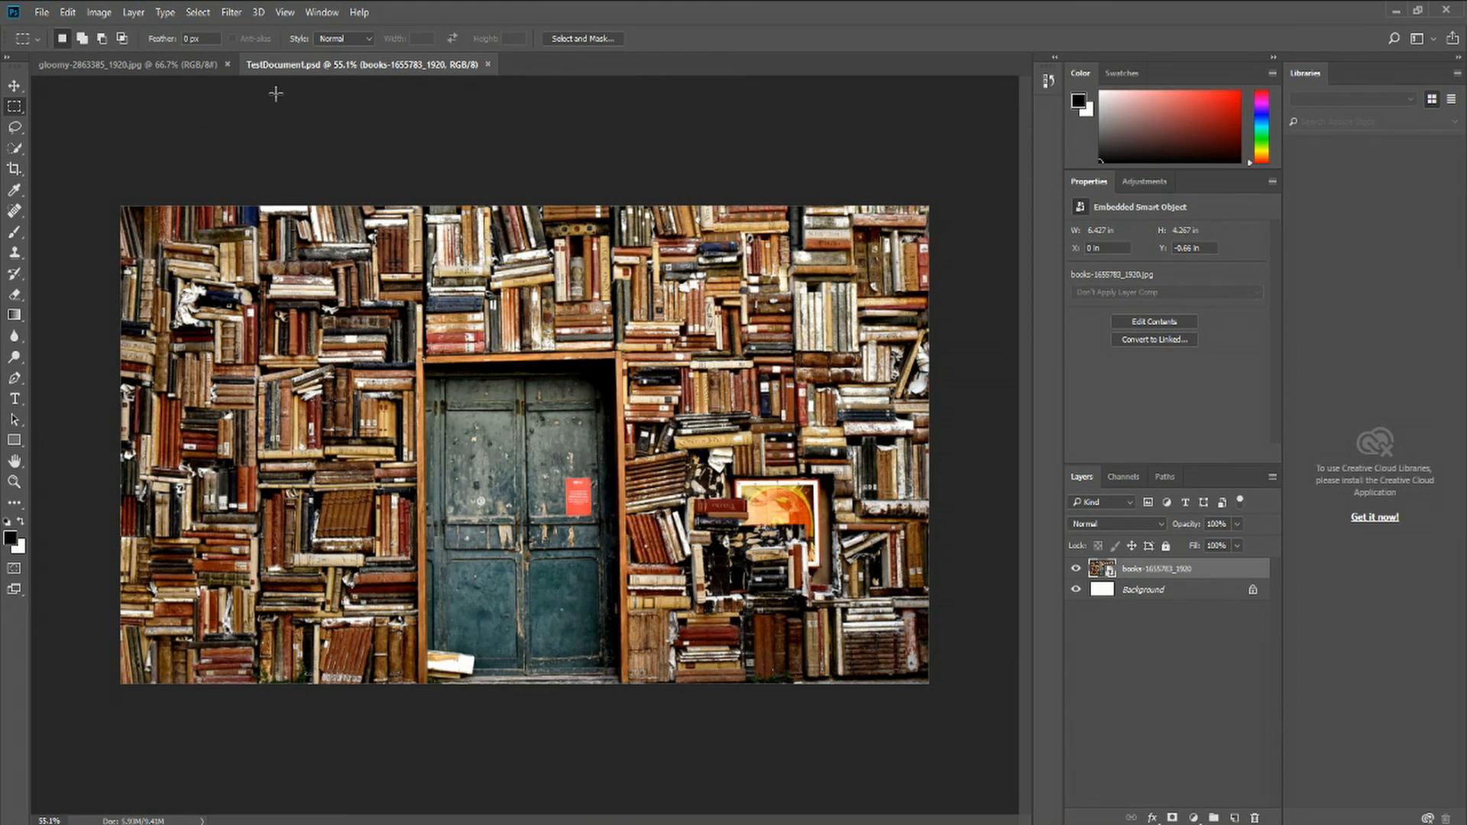
Open the books-1655783_1920.jpg image from the Pictures folder as a separate document
{"action": "left_click", "coordinate": [42, 13]}
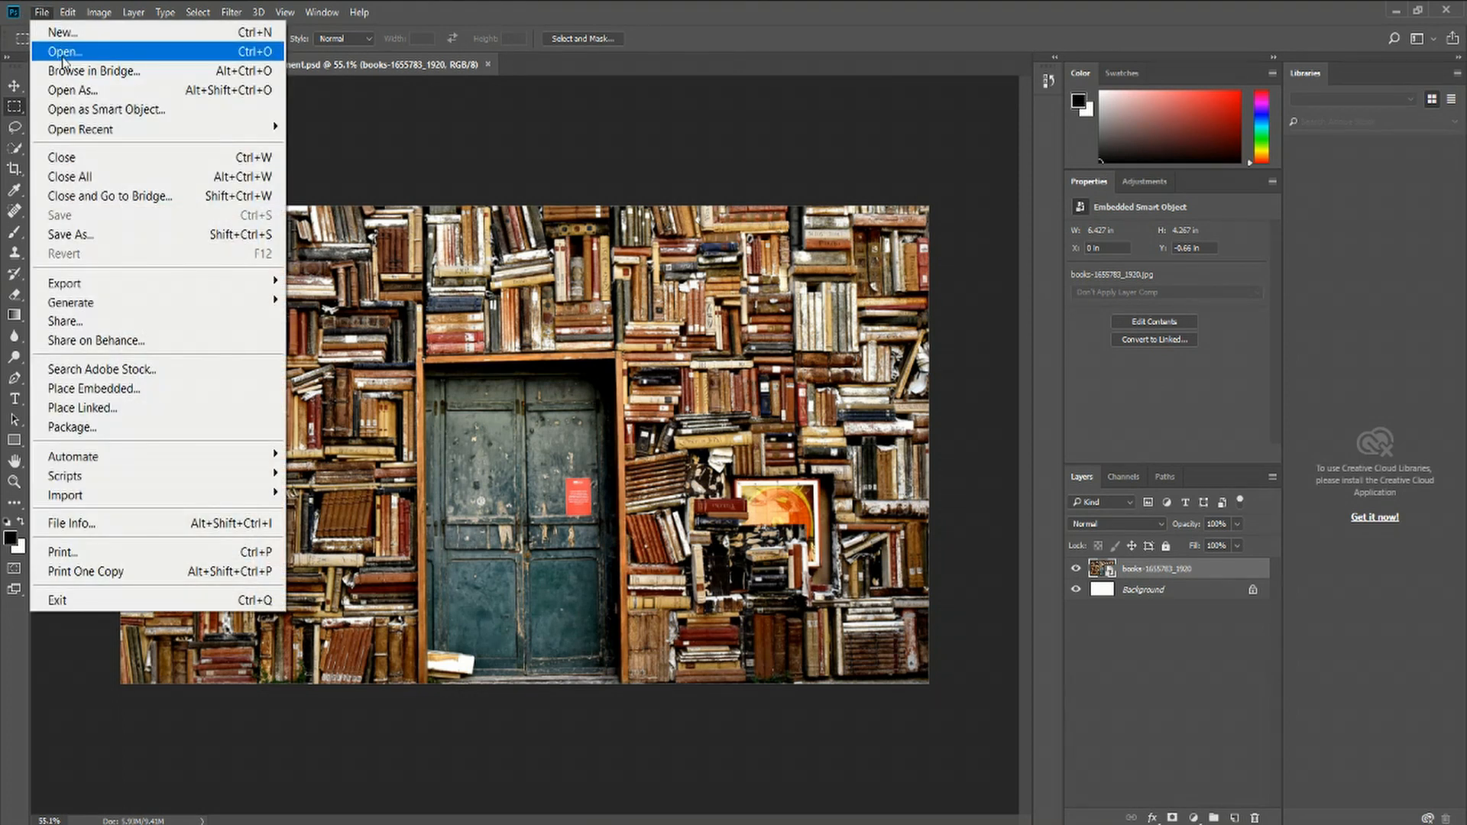
{"action": "left_click", "coordinate": [63, 53]}
{"action": "scroll", "coordinate": [722, 441], "scroll_direction": "down", "scroll_amount": 1}
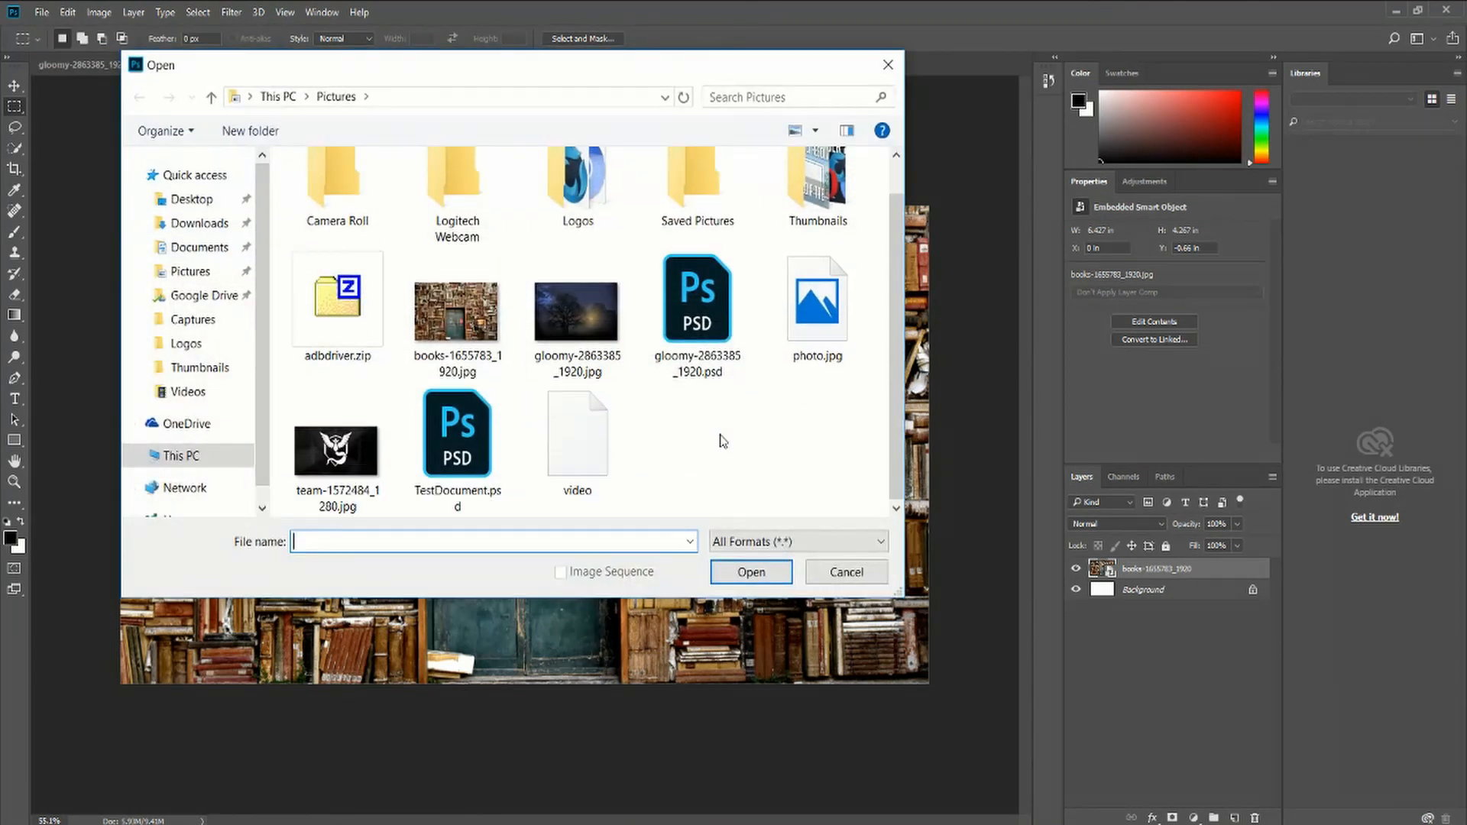
{"action": "double_click", "coordinate": [438, 324]}
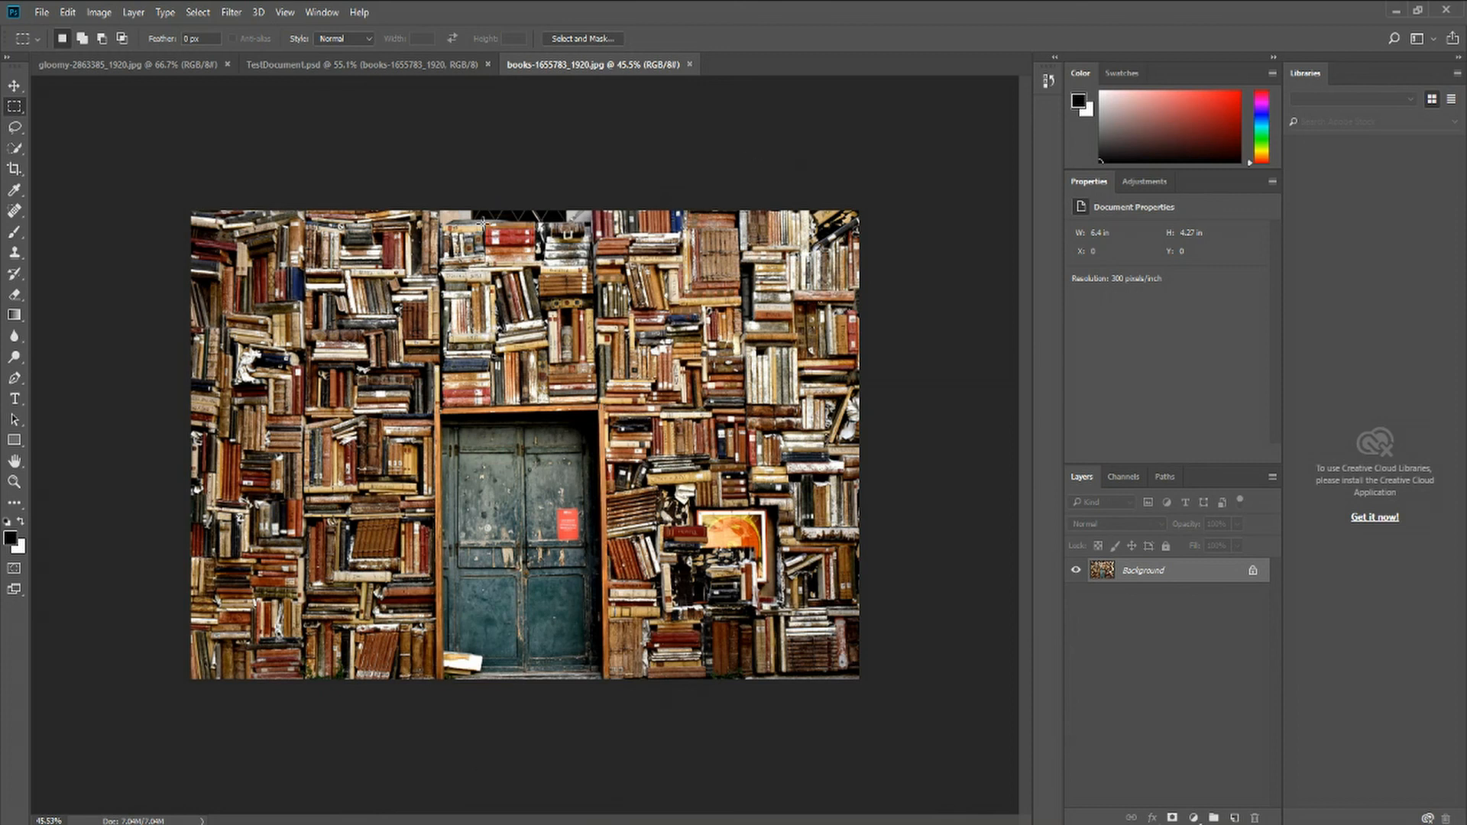
Inspect the books image's canvas size with units switched to pixels, then close the Canvas Size dialog without changes
{"action": "left_click", "coordinate": [107, 12]}
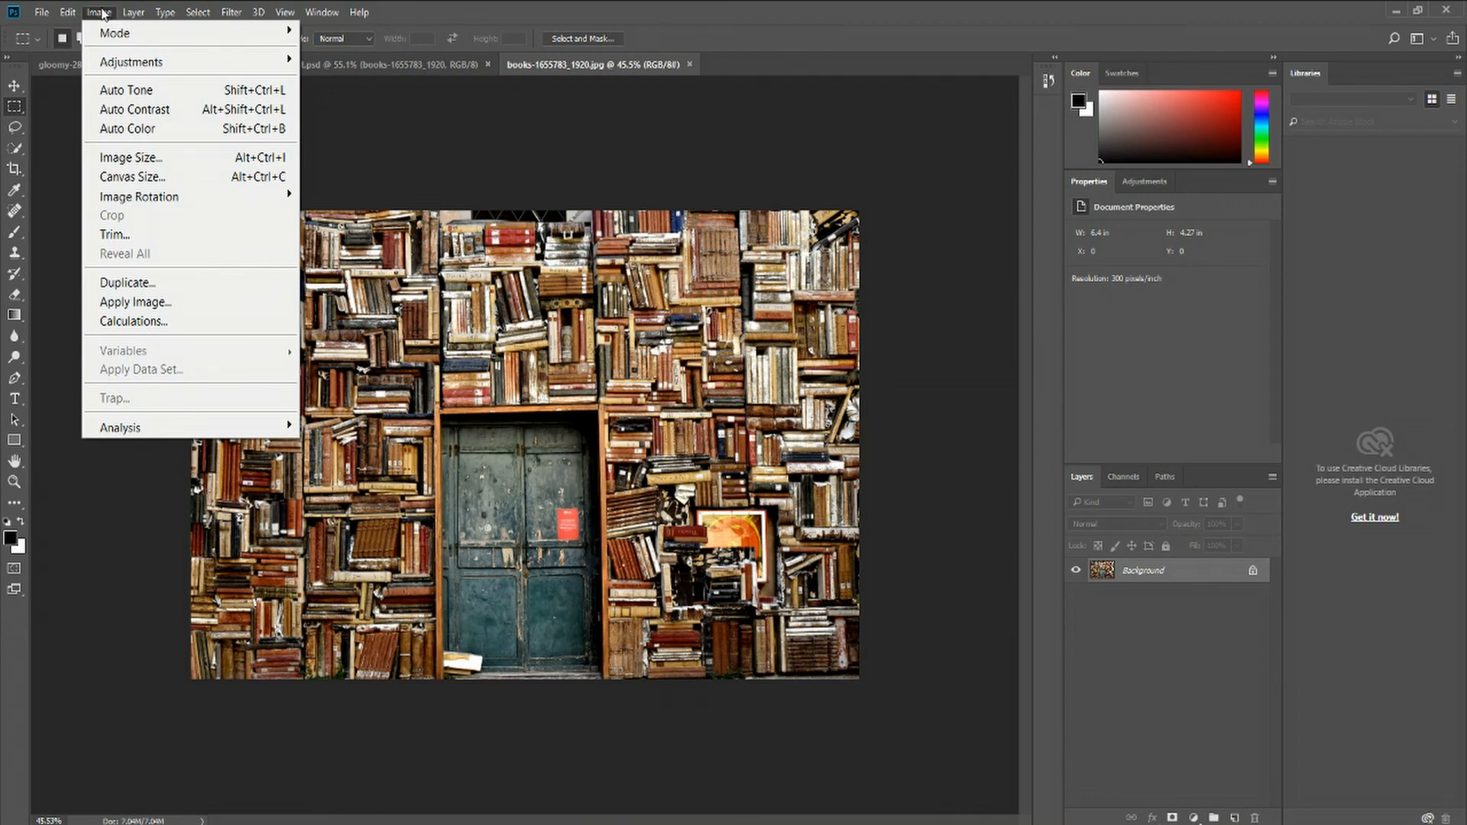
{"action": "left_click", "coordinate": [132, 177]}
{"action": "left_click", "coordinate": [796, 298]}
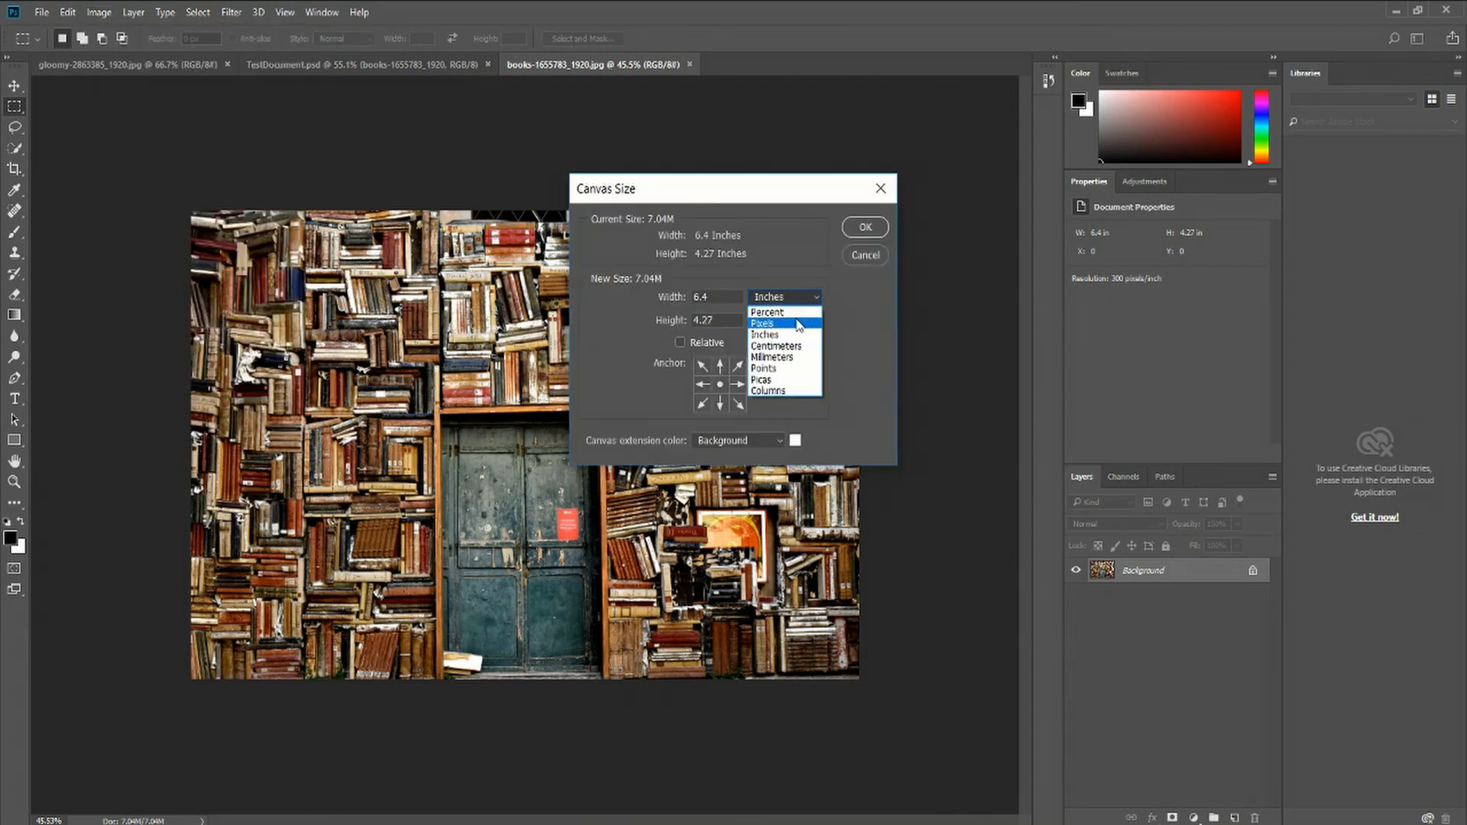
{"action": "left_click", "coordinate": [796, 317]}
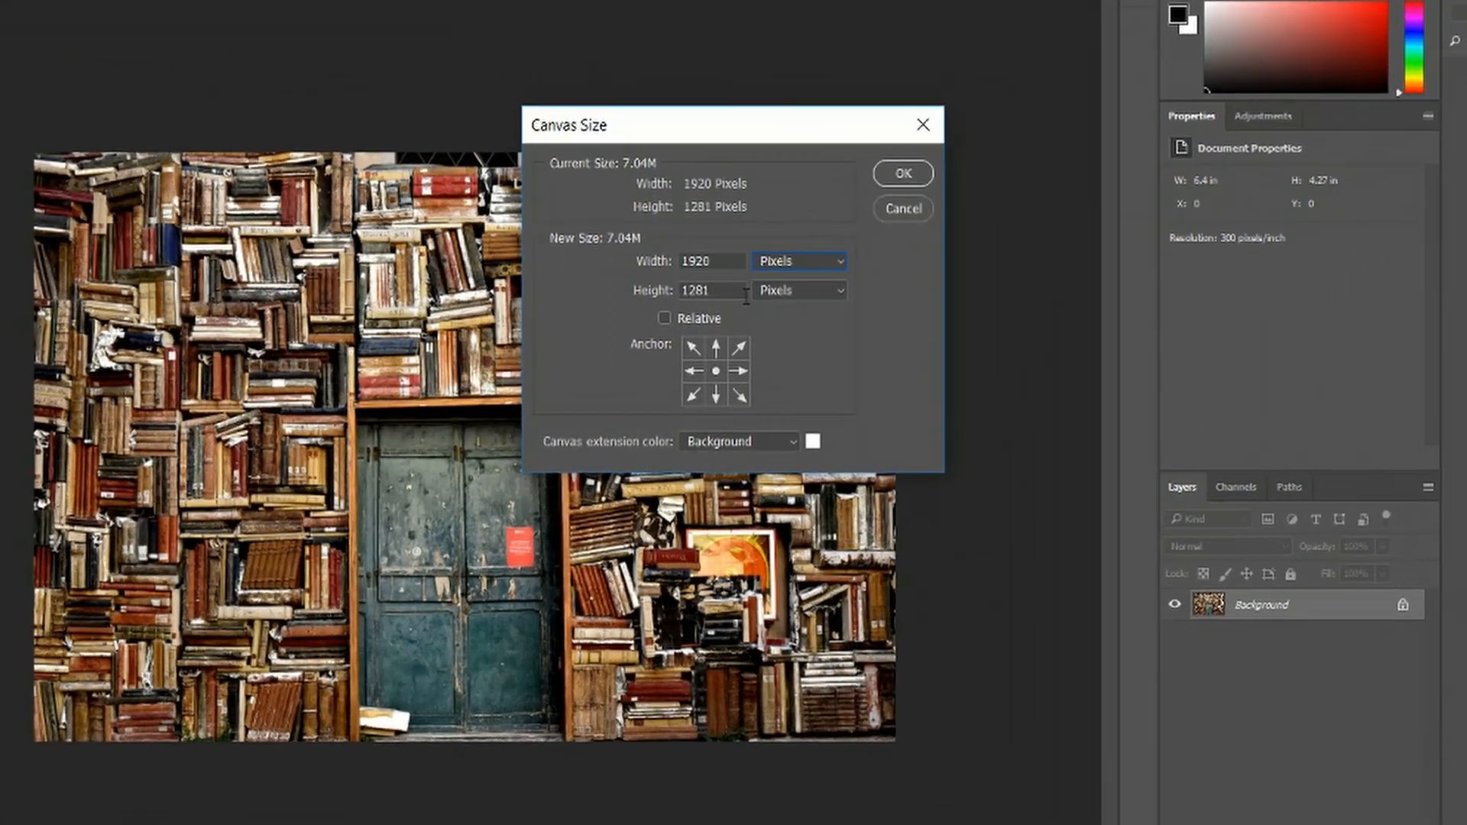
{"action": "left_click_drag", "start_coordinate": [726, 321], "coordinate": [639, 289]}
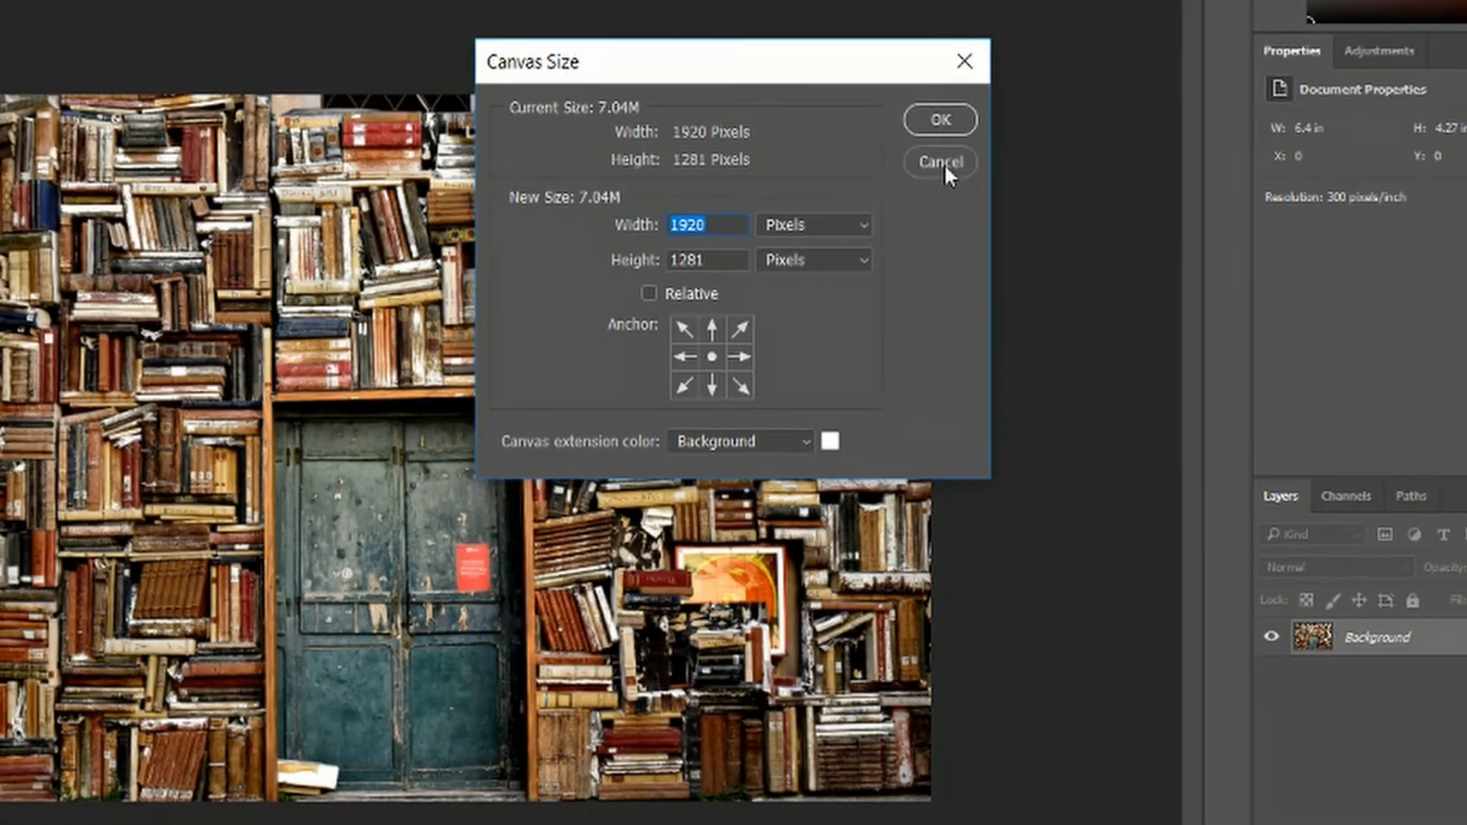
{"action": "left_click", "coordinate": [964, 135]}
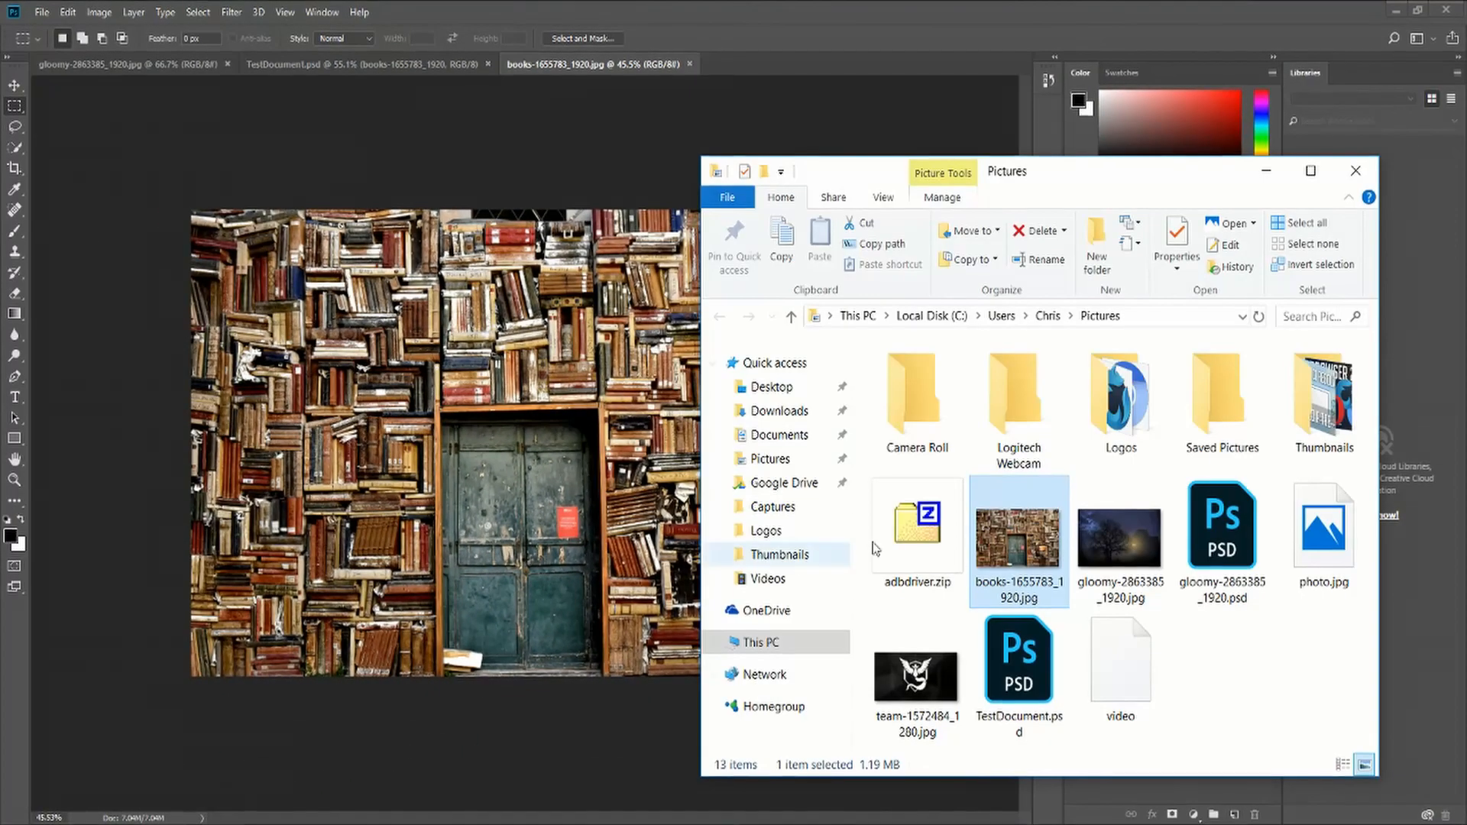
In File Explorer, open the books-1655783_1920.jpg file's properties and examine its image dimensions on the Details tab
{"action": "right_click", "coordinate": [1006, 539]}
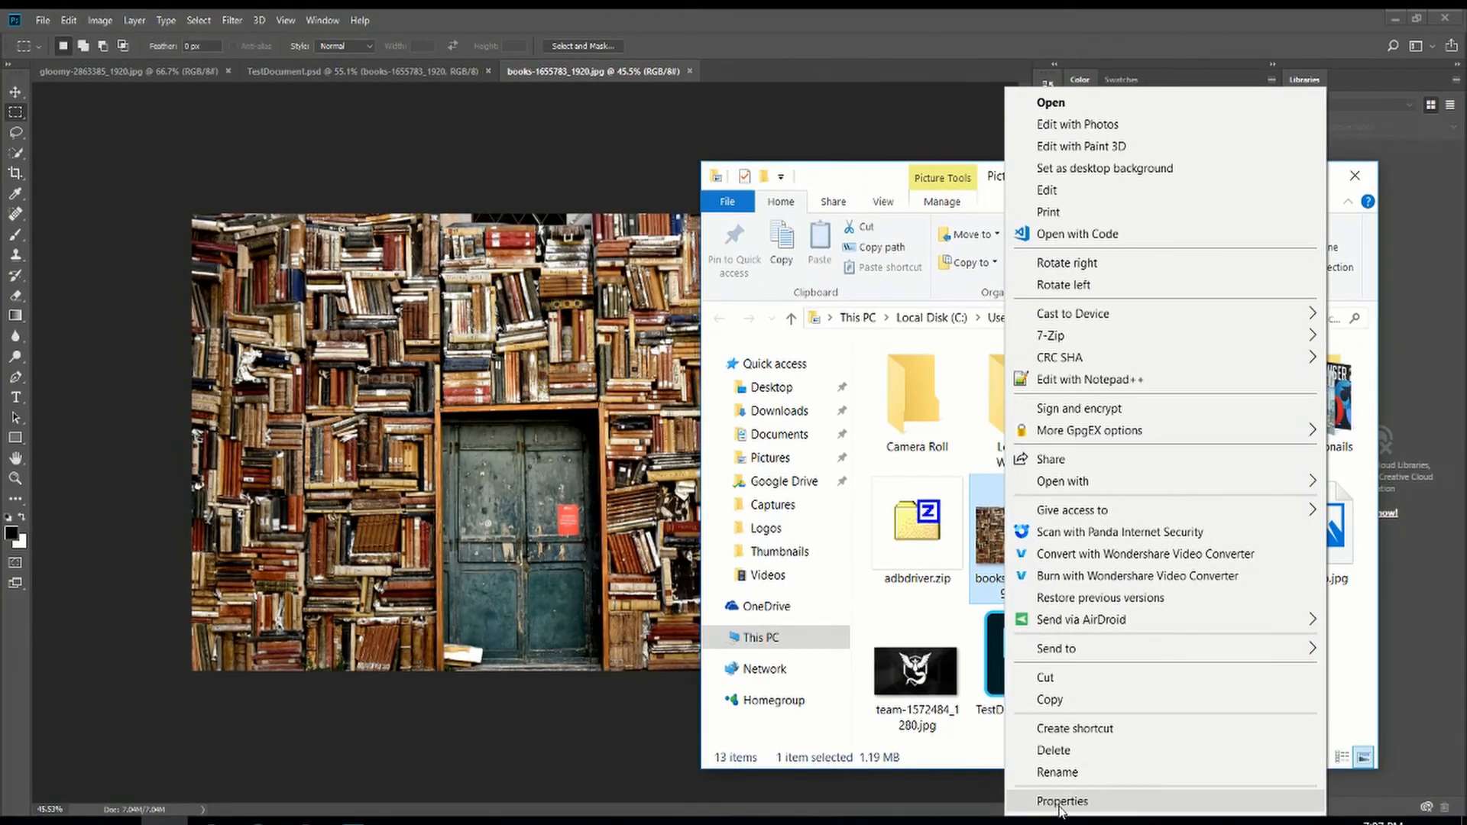
{"action": "left_click", "coordinate": [1060, 800]}
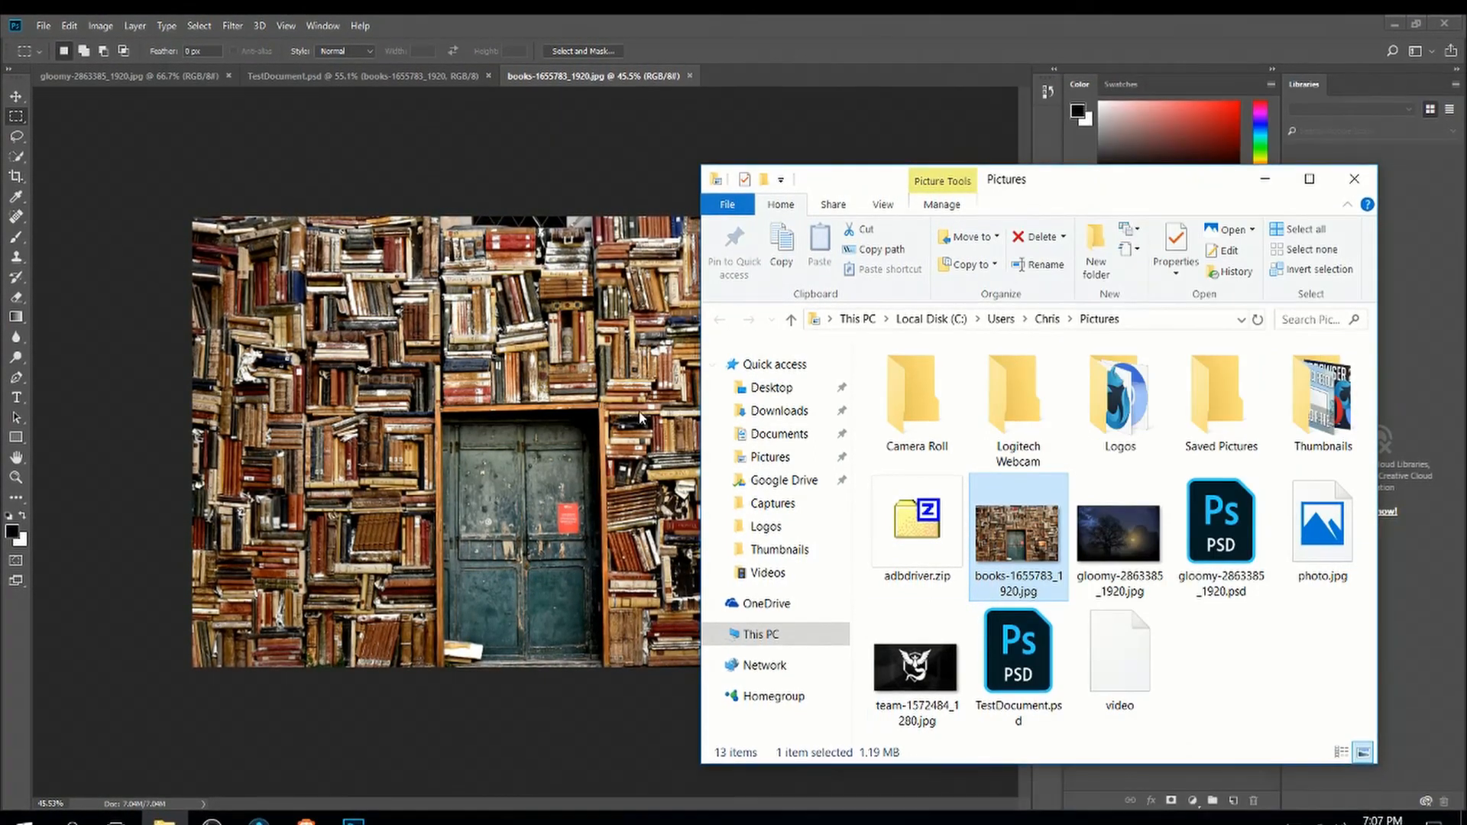
{"action": "left_click", "coordinate": [1141, 364]}
{"action": "left_click_drag", "start_coordinate": [1131, 333], "coordinate": [939, 233]}
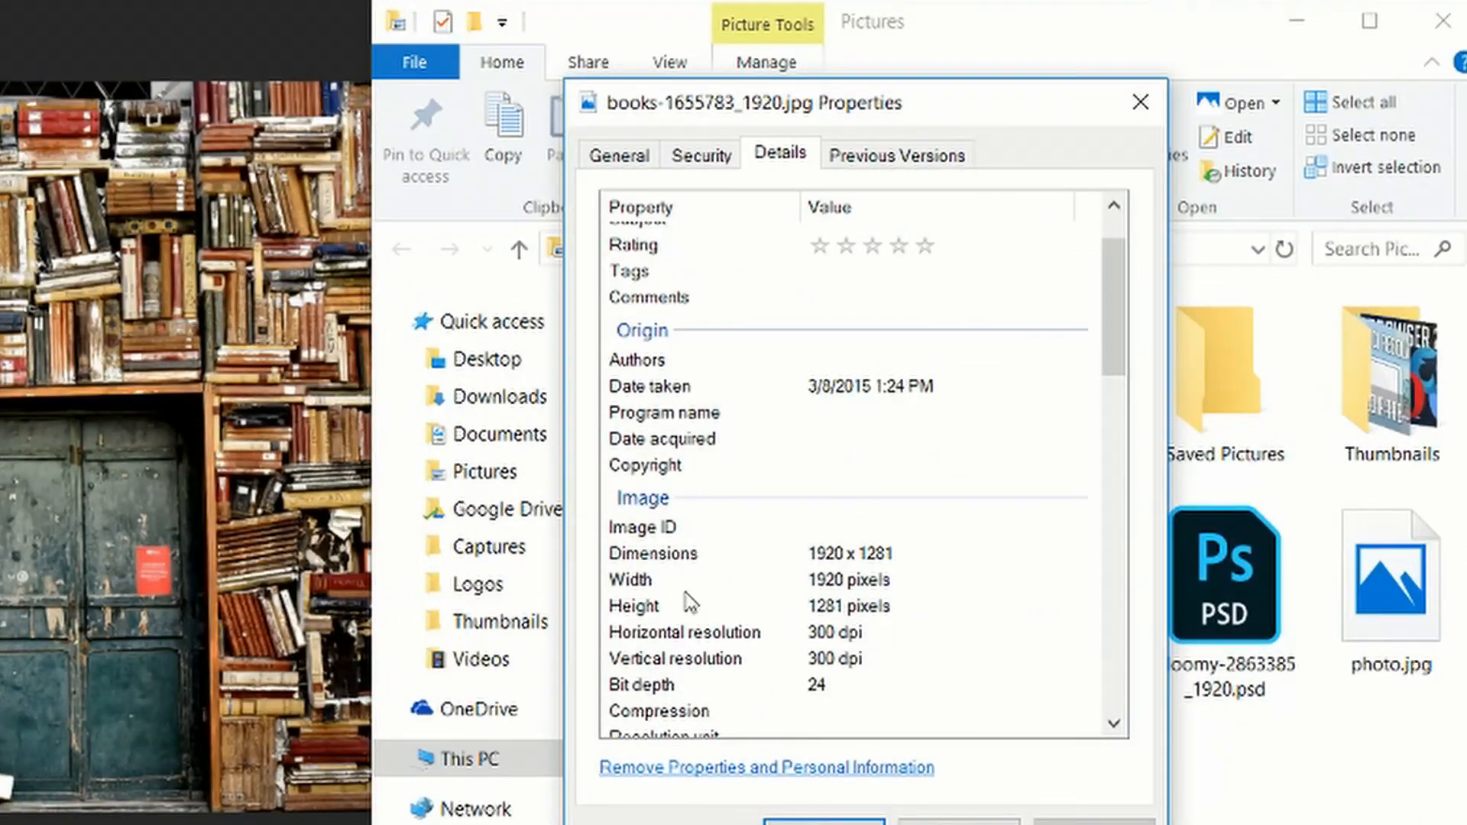